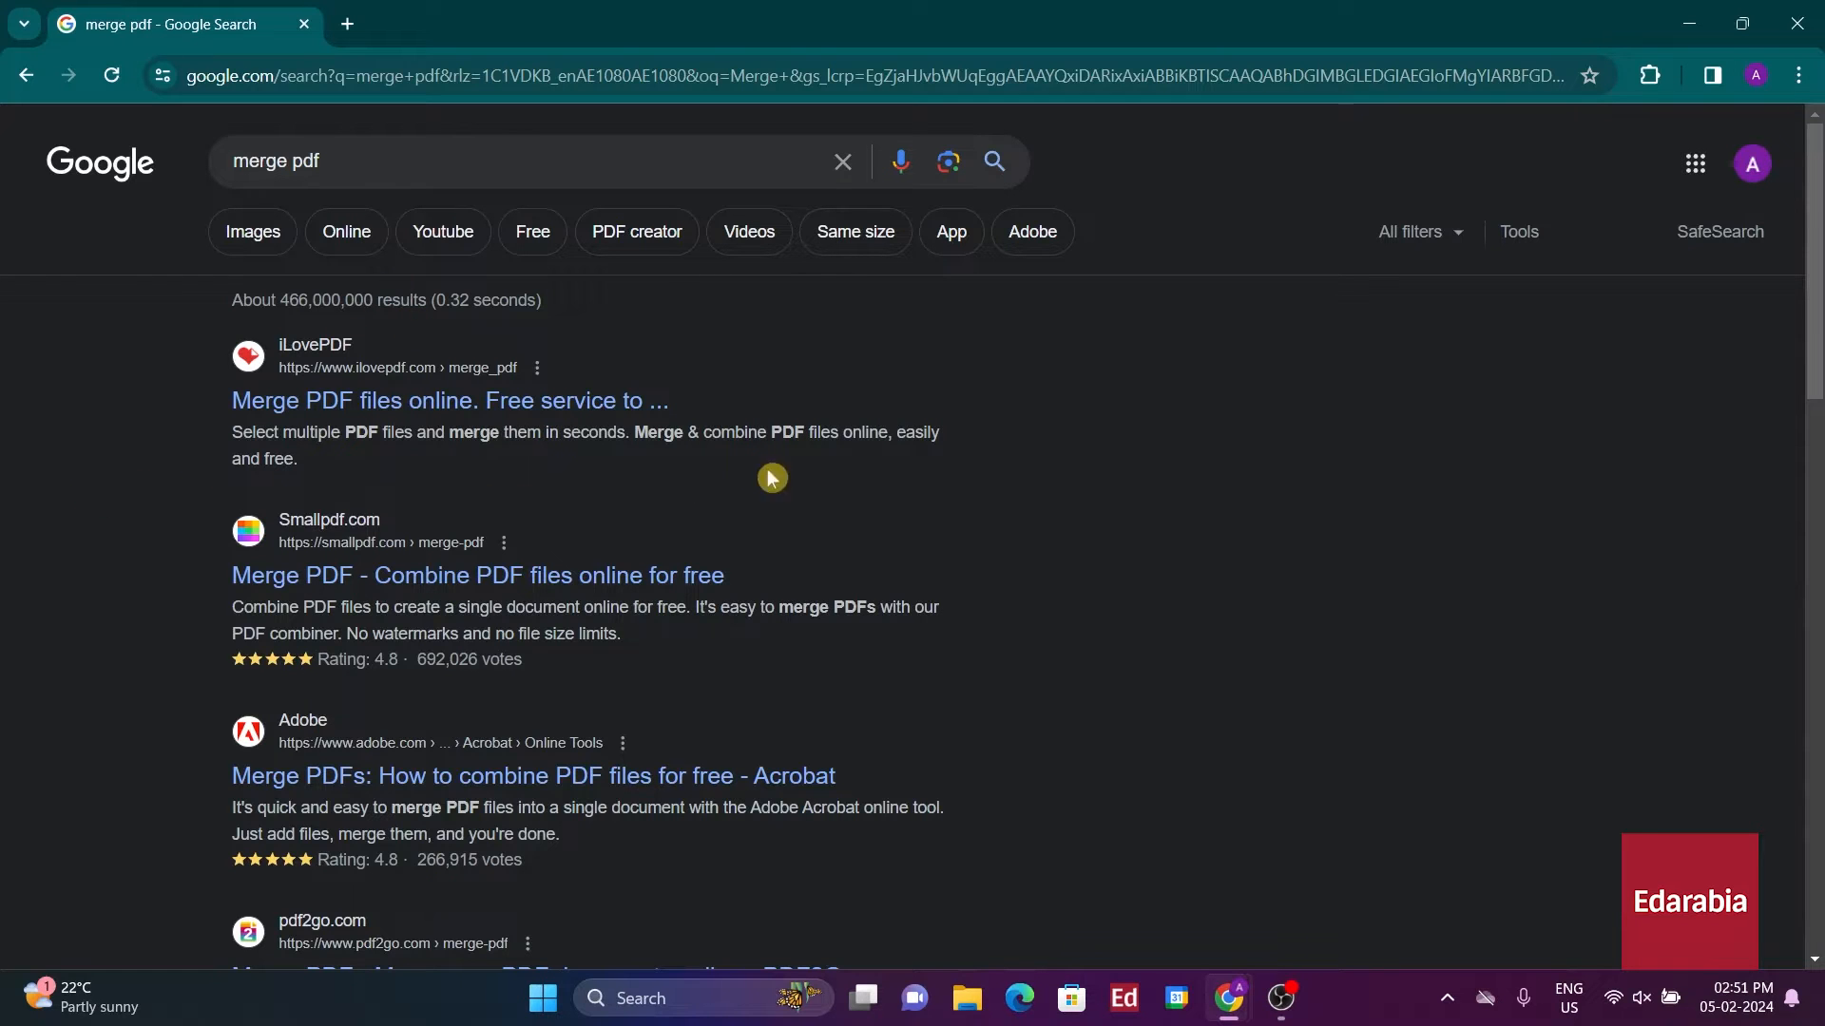
- Look through the search results for online PDF merging tools and open Smallpdf's Merge PDF page
{"action": "scroll", "coordinate": [937, 480], "scroll_direction": "down", "scroll_amount": 6}
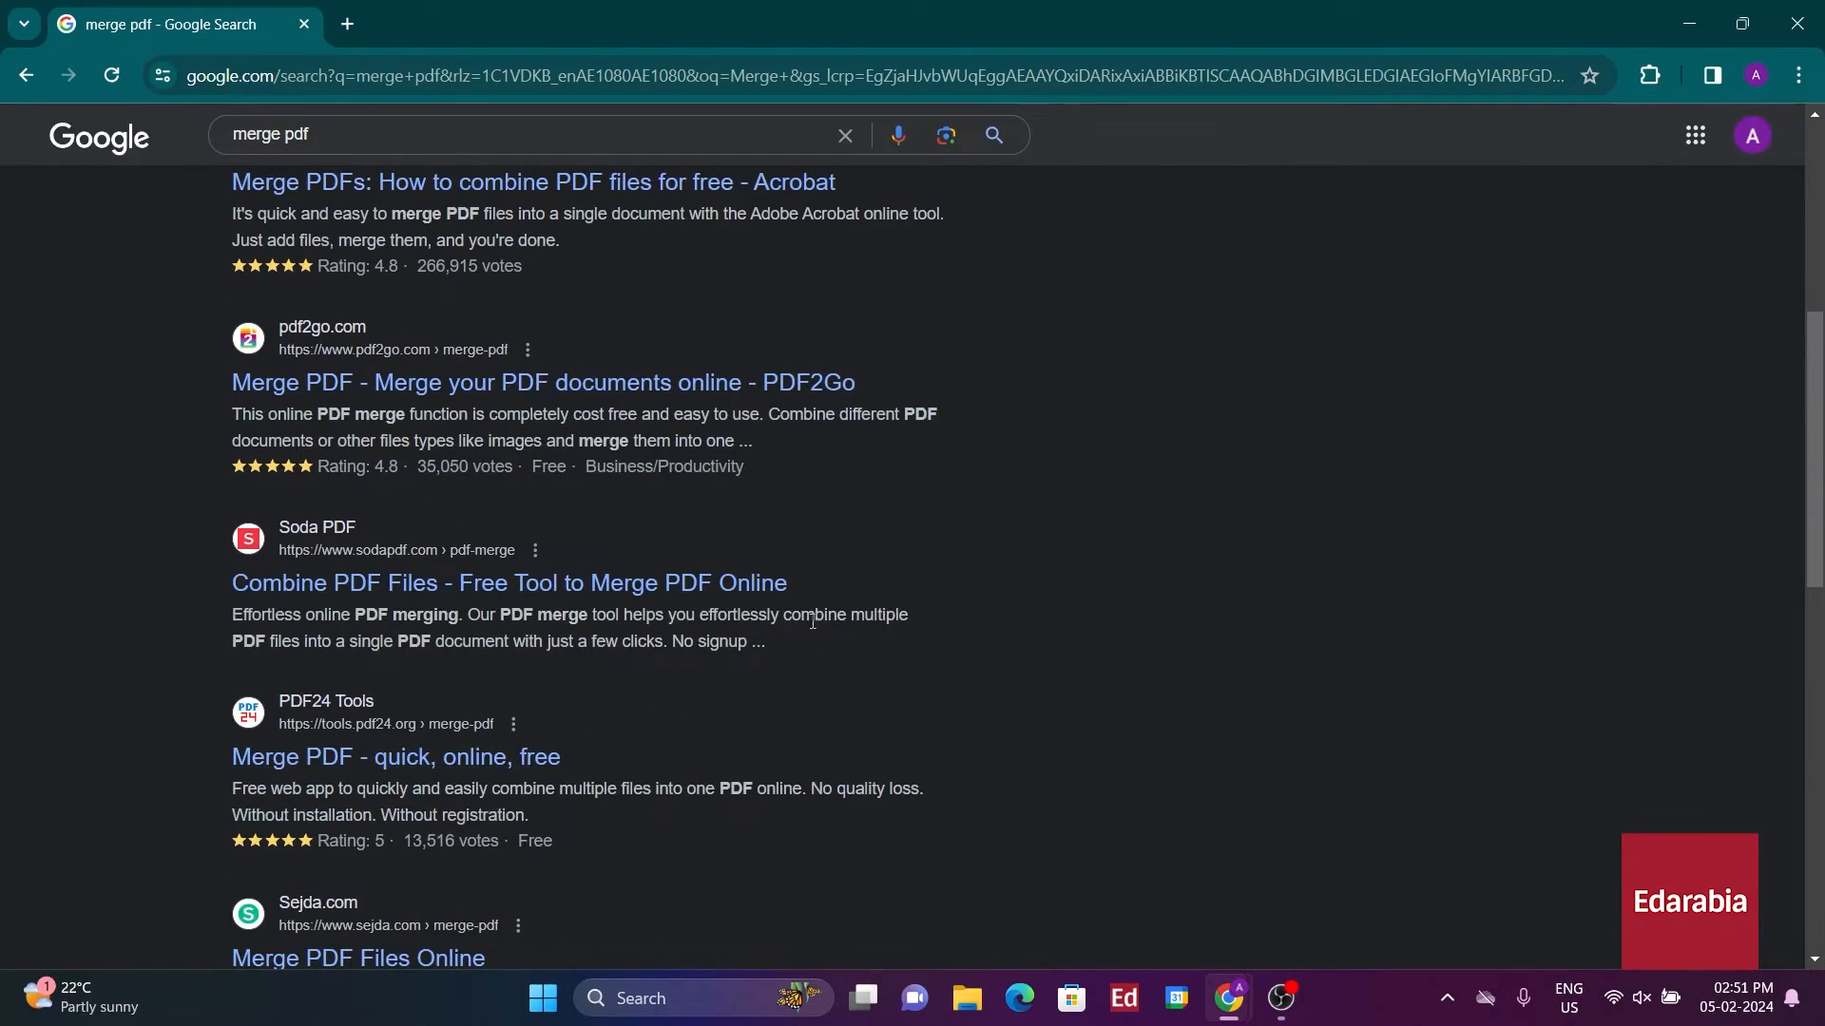
{"action": "scroll", "coordinate": [819, 632], "scroll_direction": "down", "scroll_amount": 9}
{"action": "scroll", "coordinate": [815, 640], "scroll_direction": "up", "scroll_amount": 15}
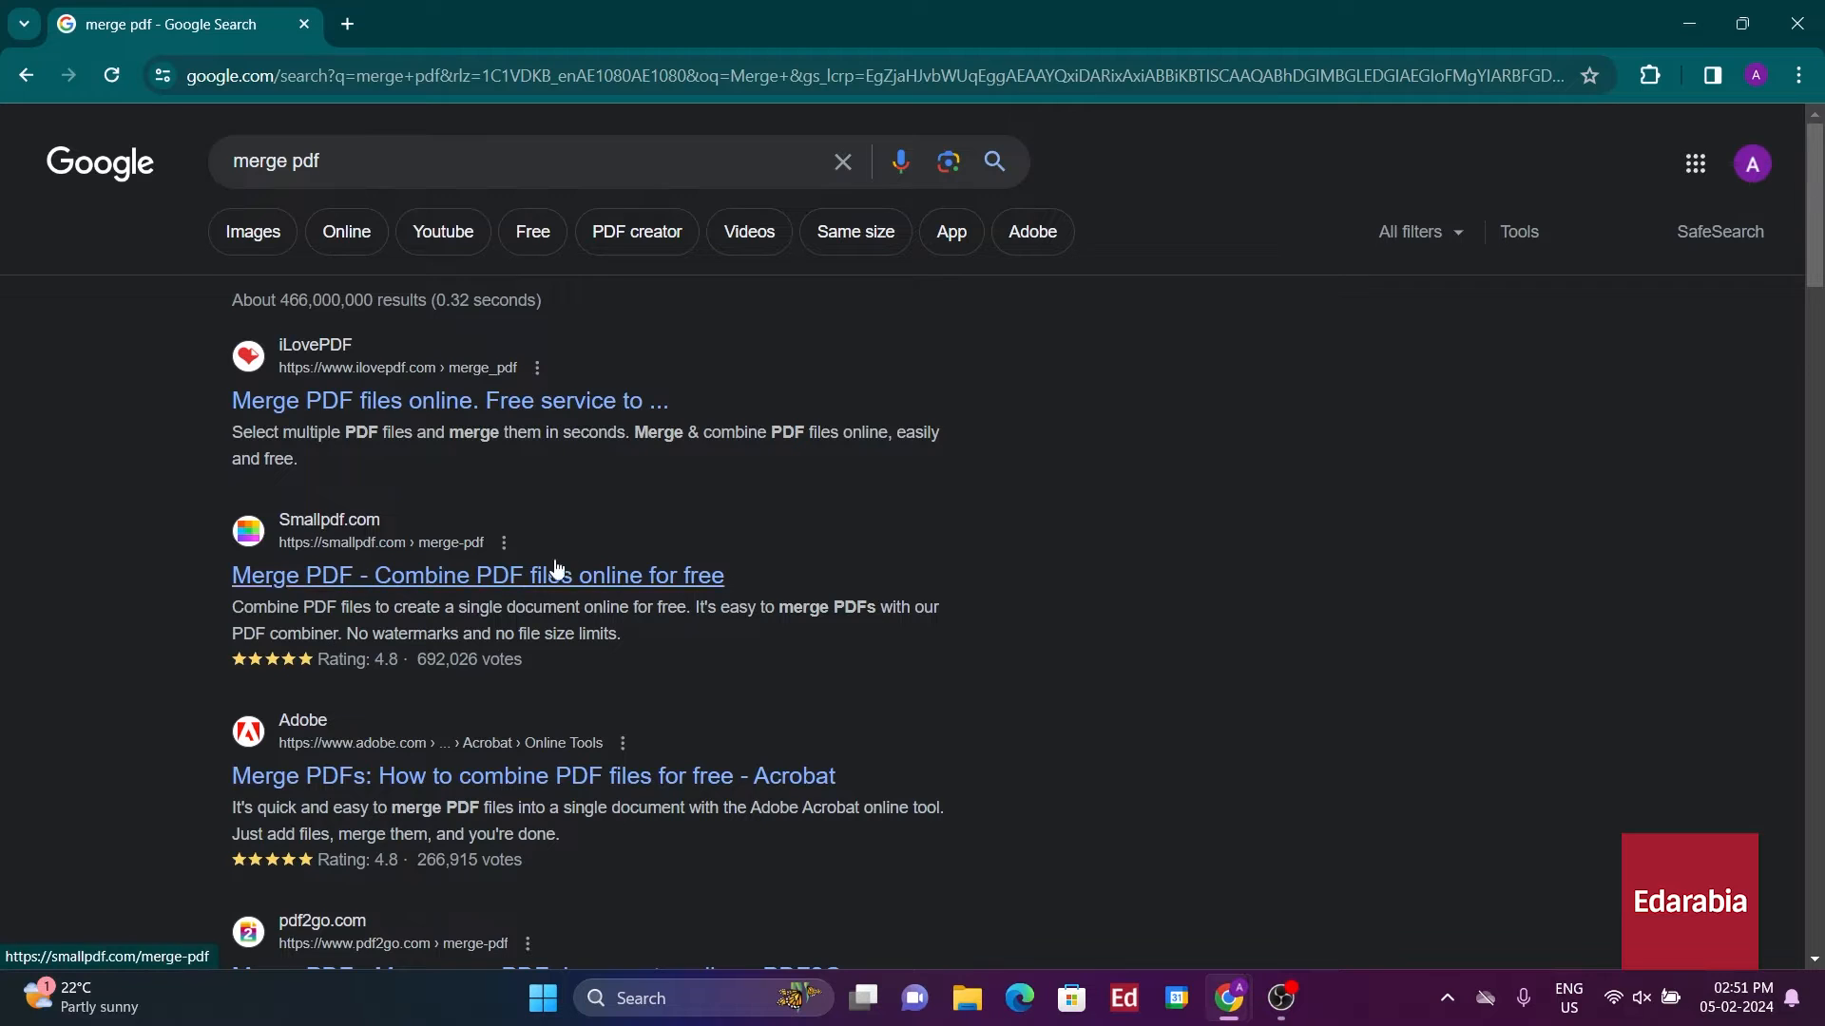
{"action": "left_click", "coordinate": [520, 583]}
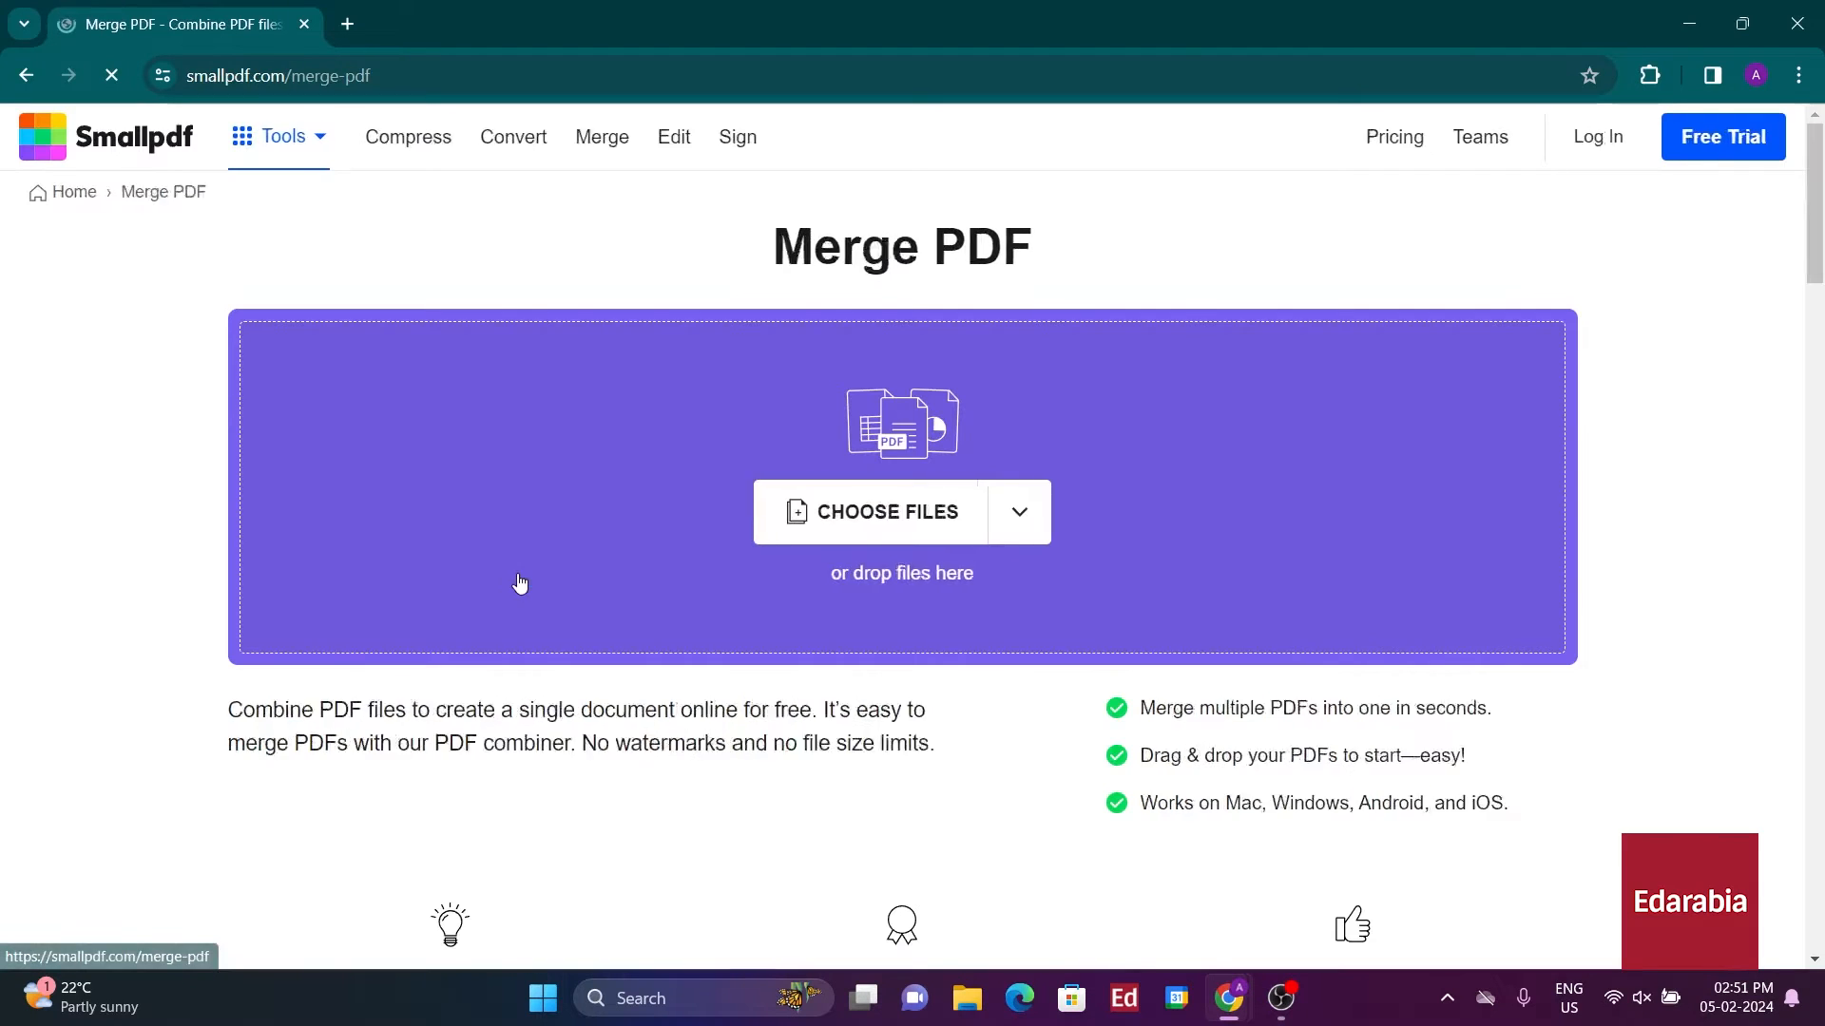
- Upload PDF 1, PDF 2 and PDF 3 from the Desktop folder to the merge tool
{"action": "left_click", "coordinate": [860, 530]}
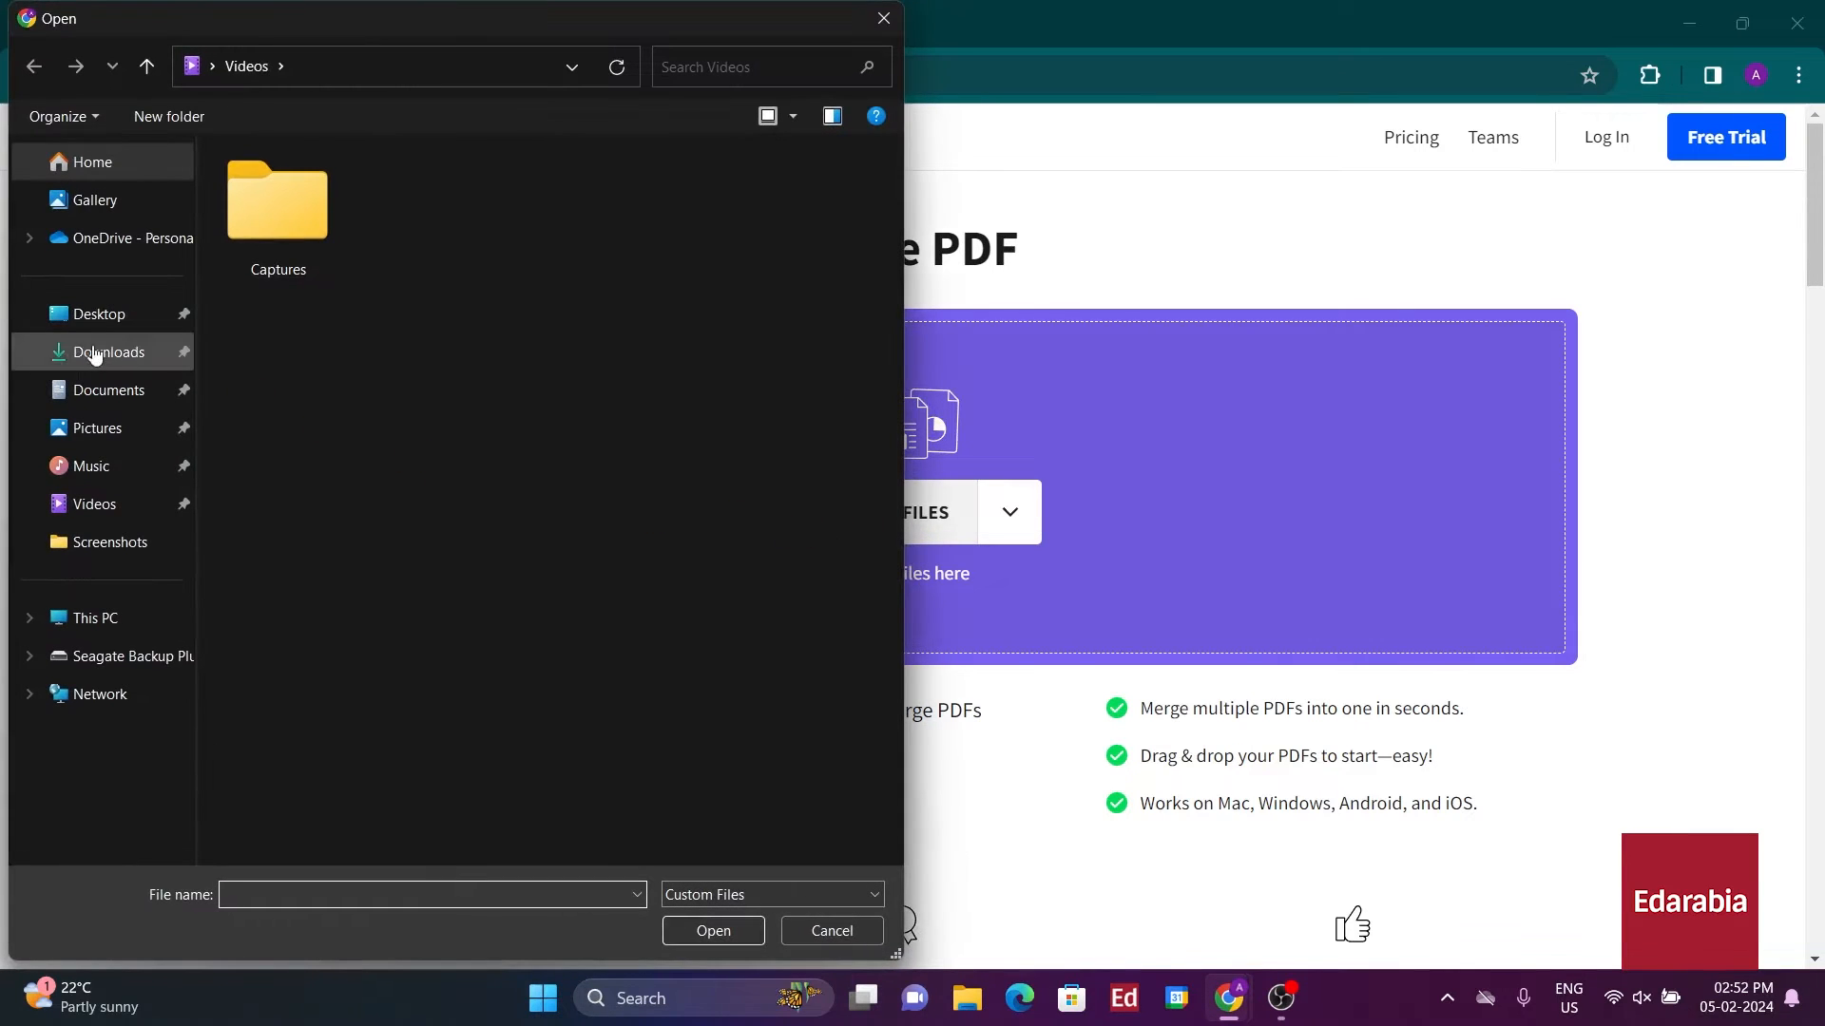
{"action": "left_click", "coordinate": [92, 316]}
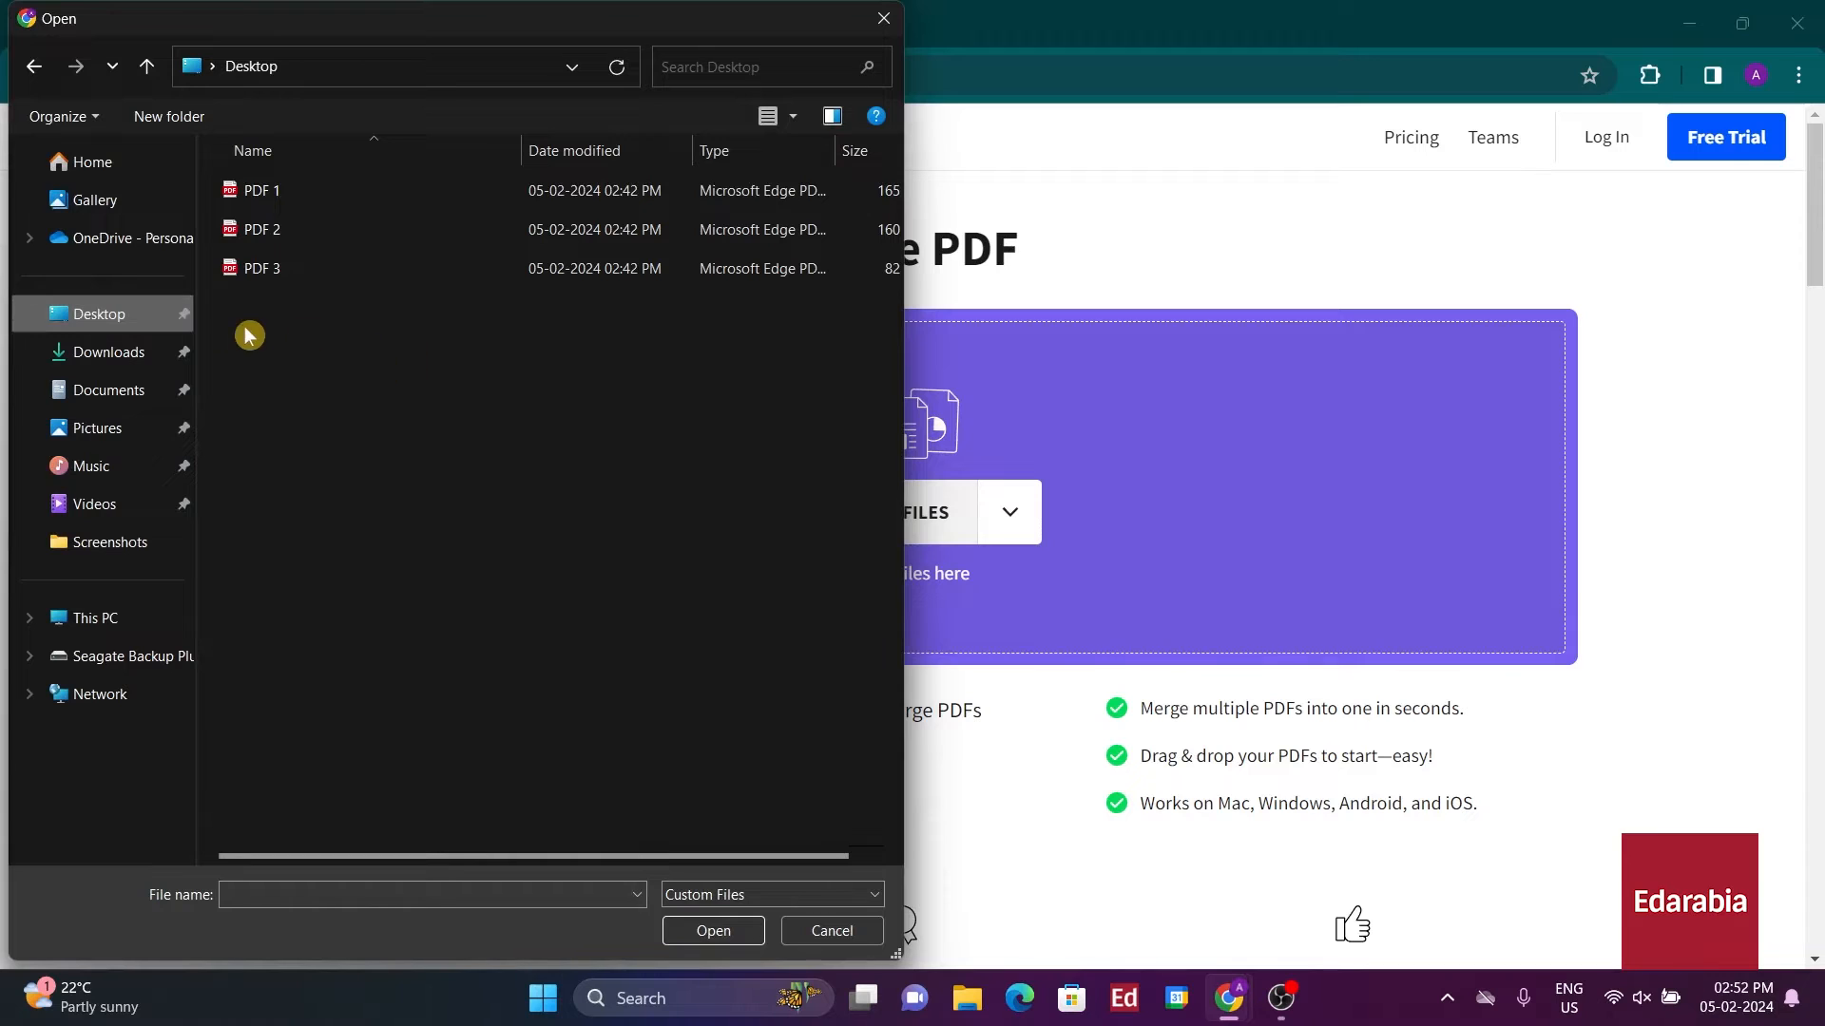
{"action": "left_click_drag", "start_coordinate": [234, 331], "coordinate": [300, 193]}
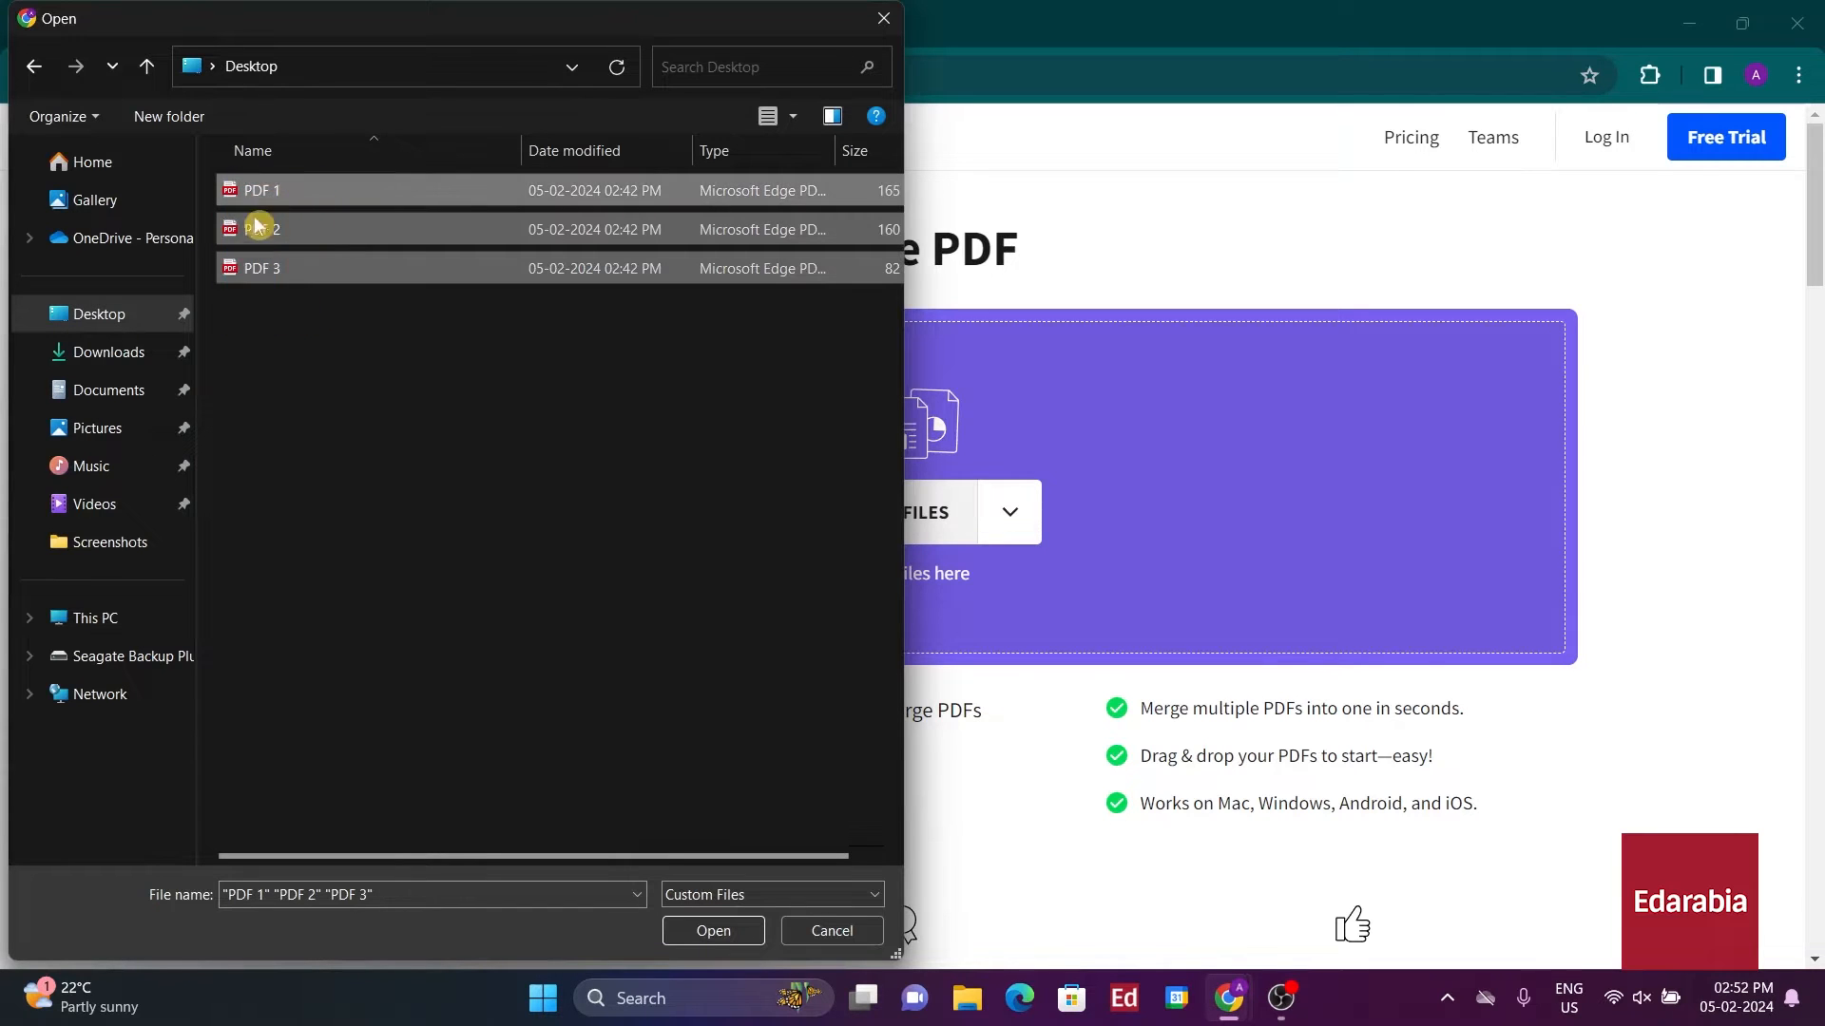
{"action": "left_click", "coordinate": [730, 930]}
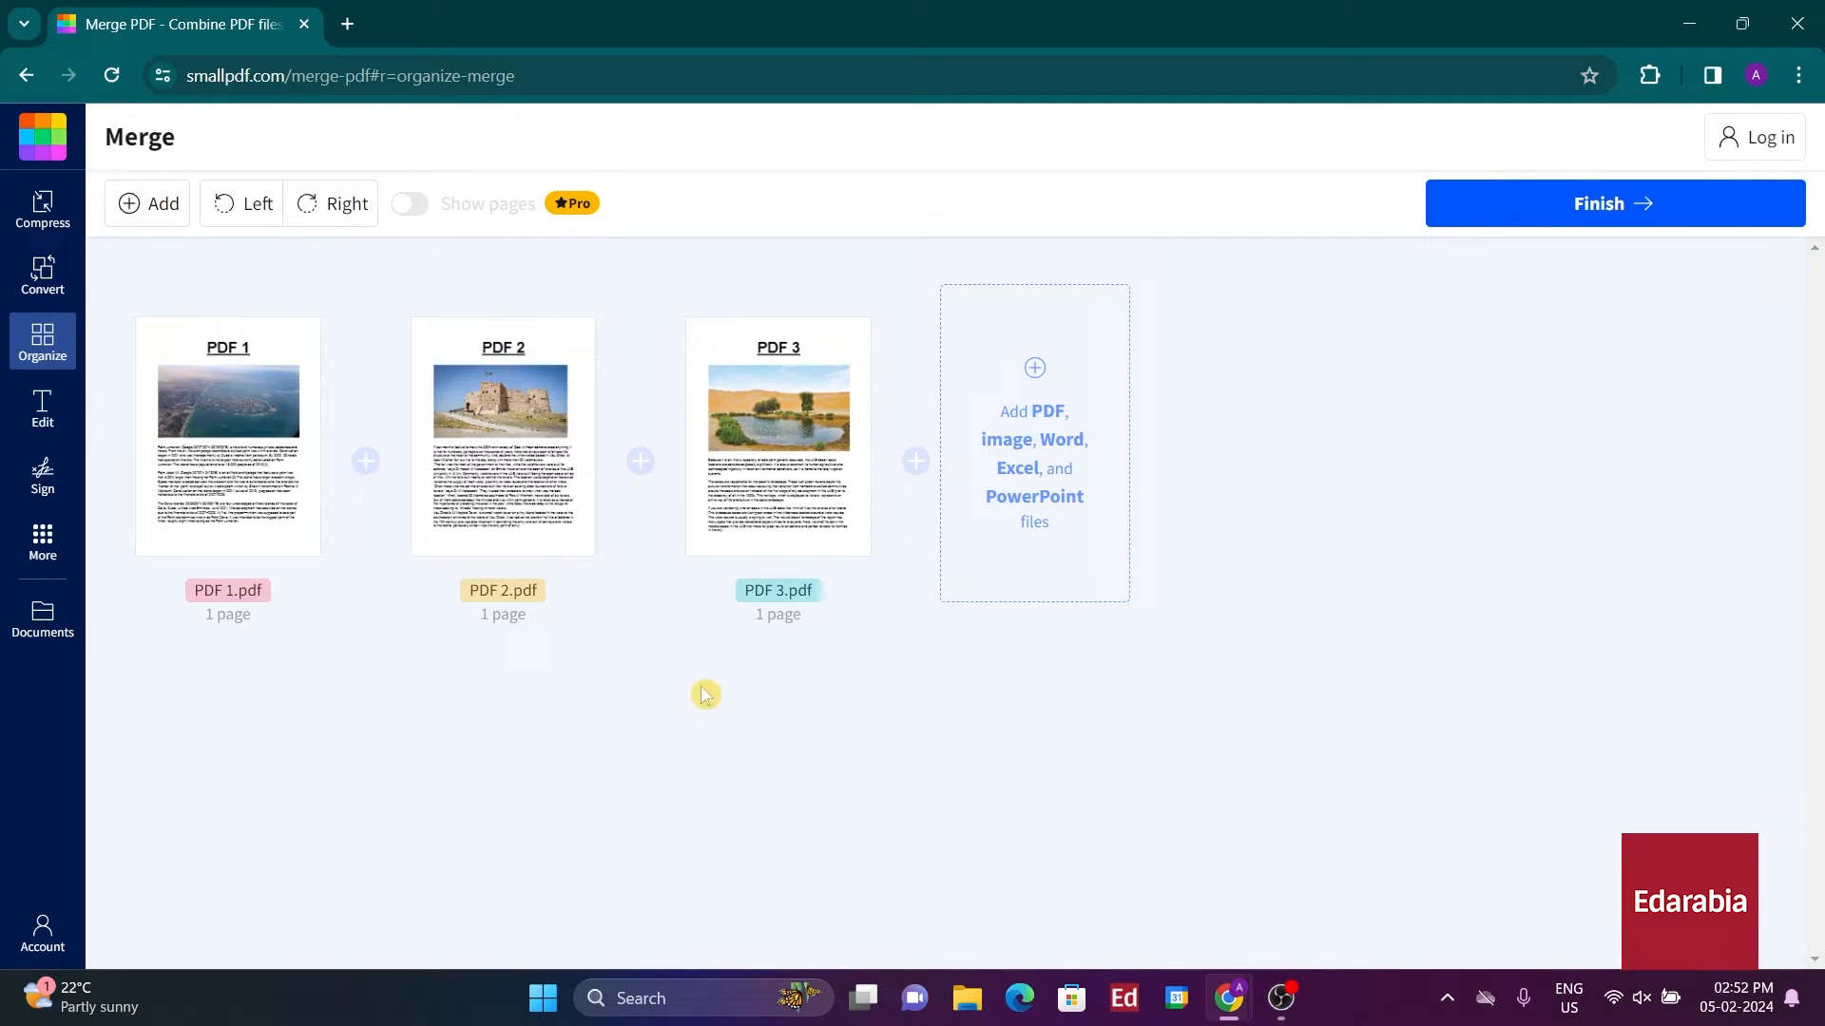
- Try rearranging the uploaded files, and put them back in the order PDF 1, PDF 2, PDF 3
{"action": "mouse_move", "coordinate": [322, 456]}
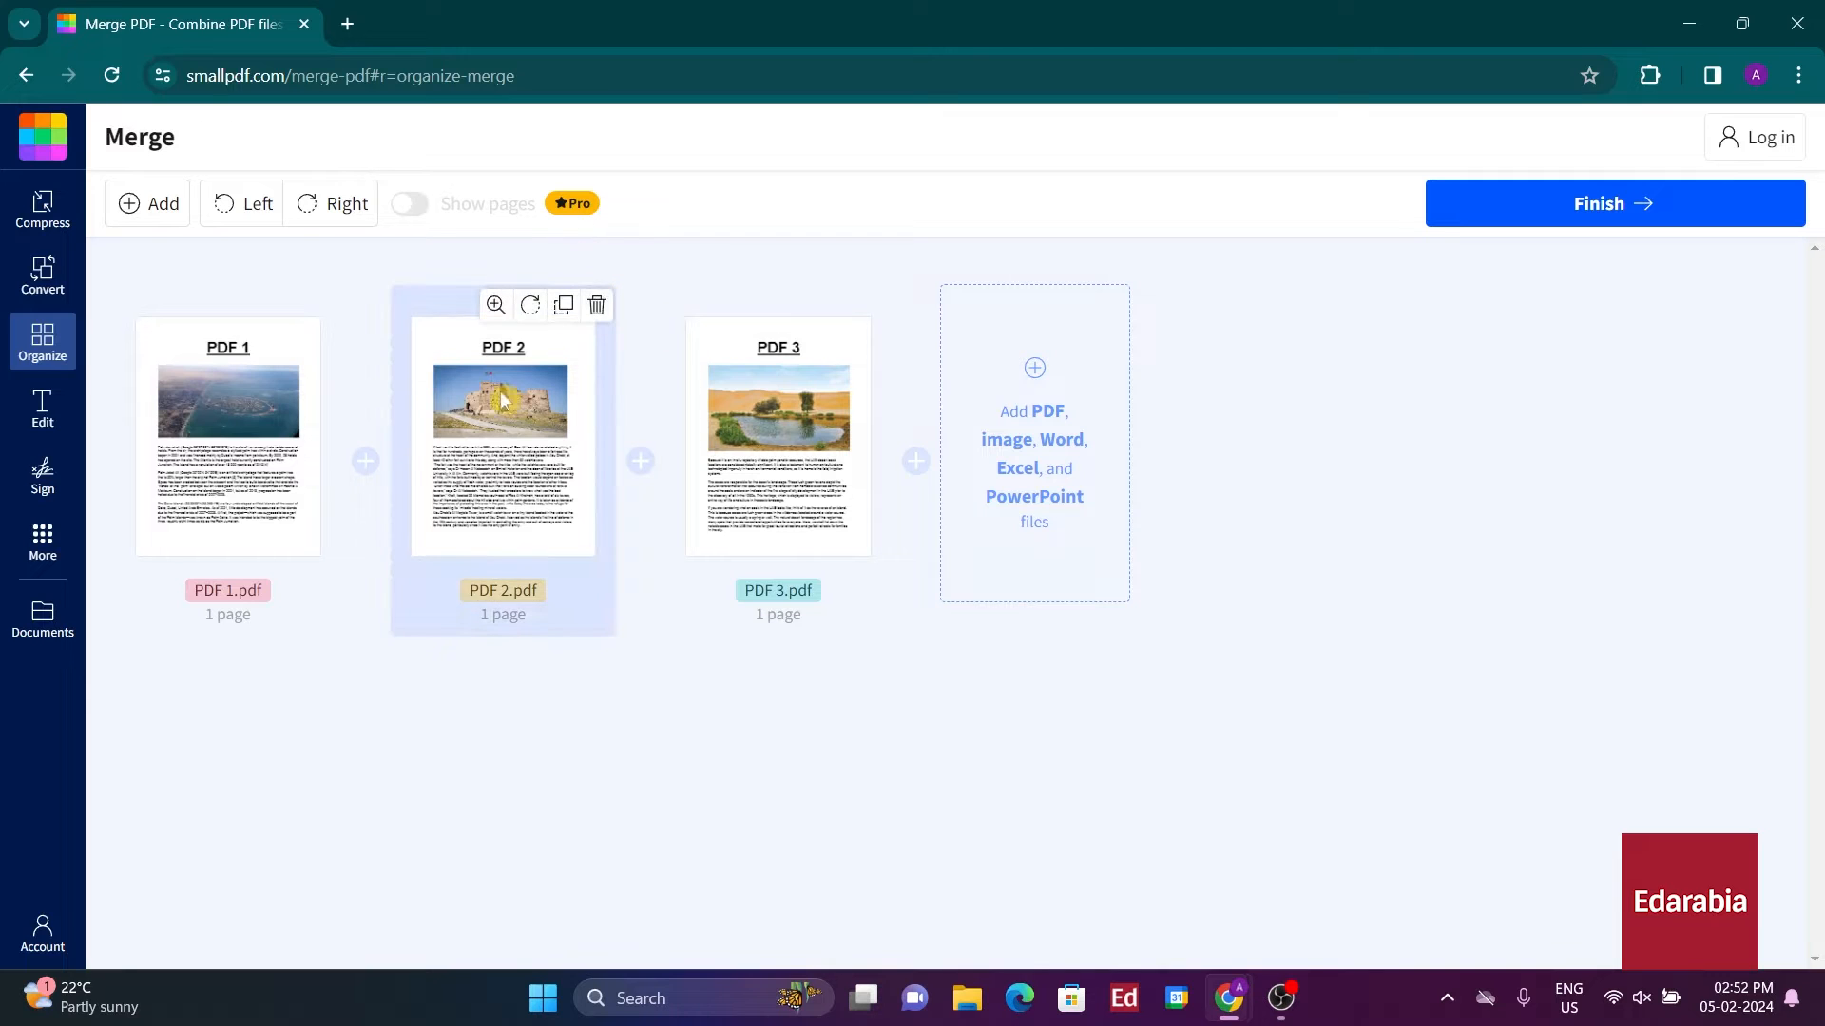
{"action": "left_click_drag", "start_coordinate": [290, 490], "coordinate": [532, 518]}
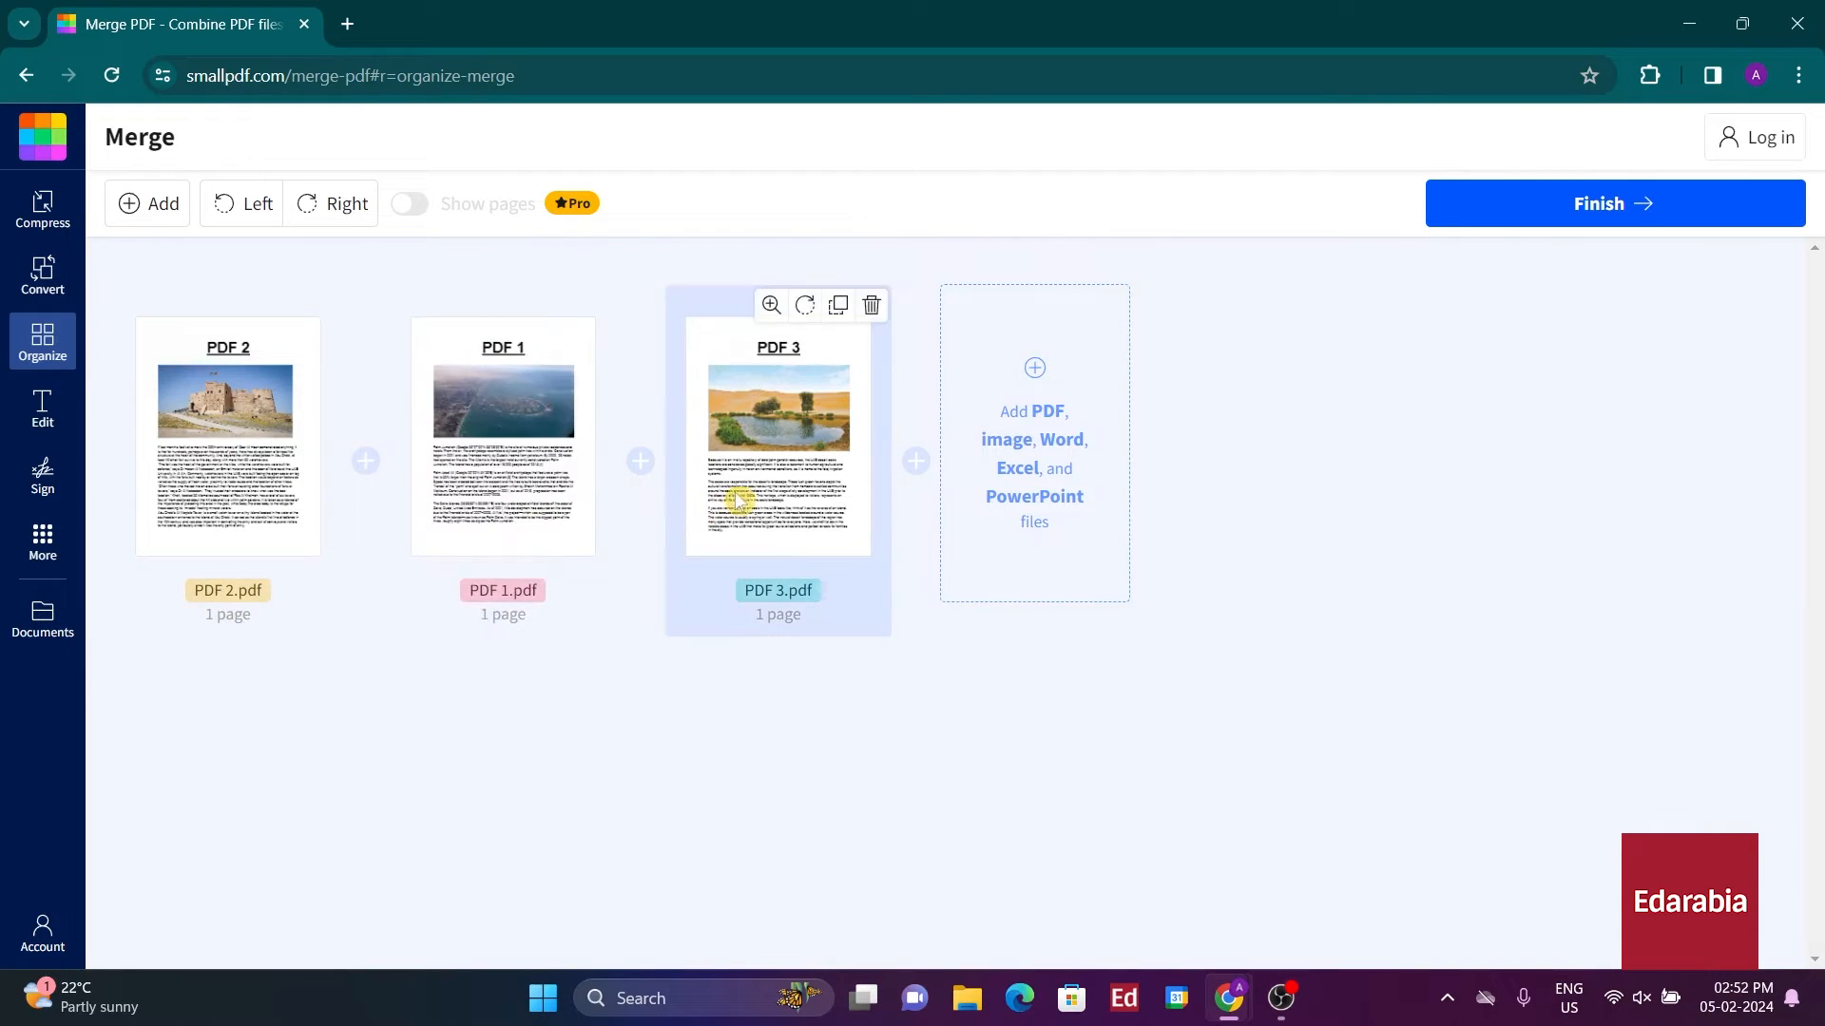
{"action": "left_click_drag", "start_coordinate": [742, 508], "coordinate": [409, 513]}
{"action": "left_click_drag", "start_coordinate": [819, 481], "coordinate": [242, 494]}
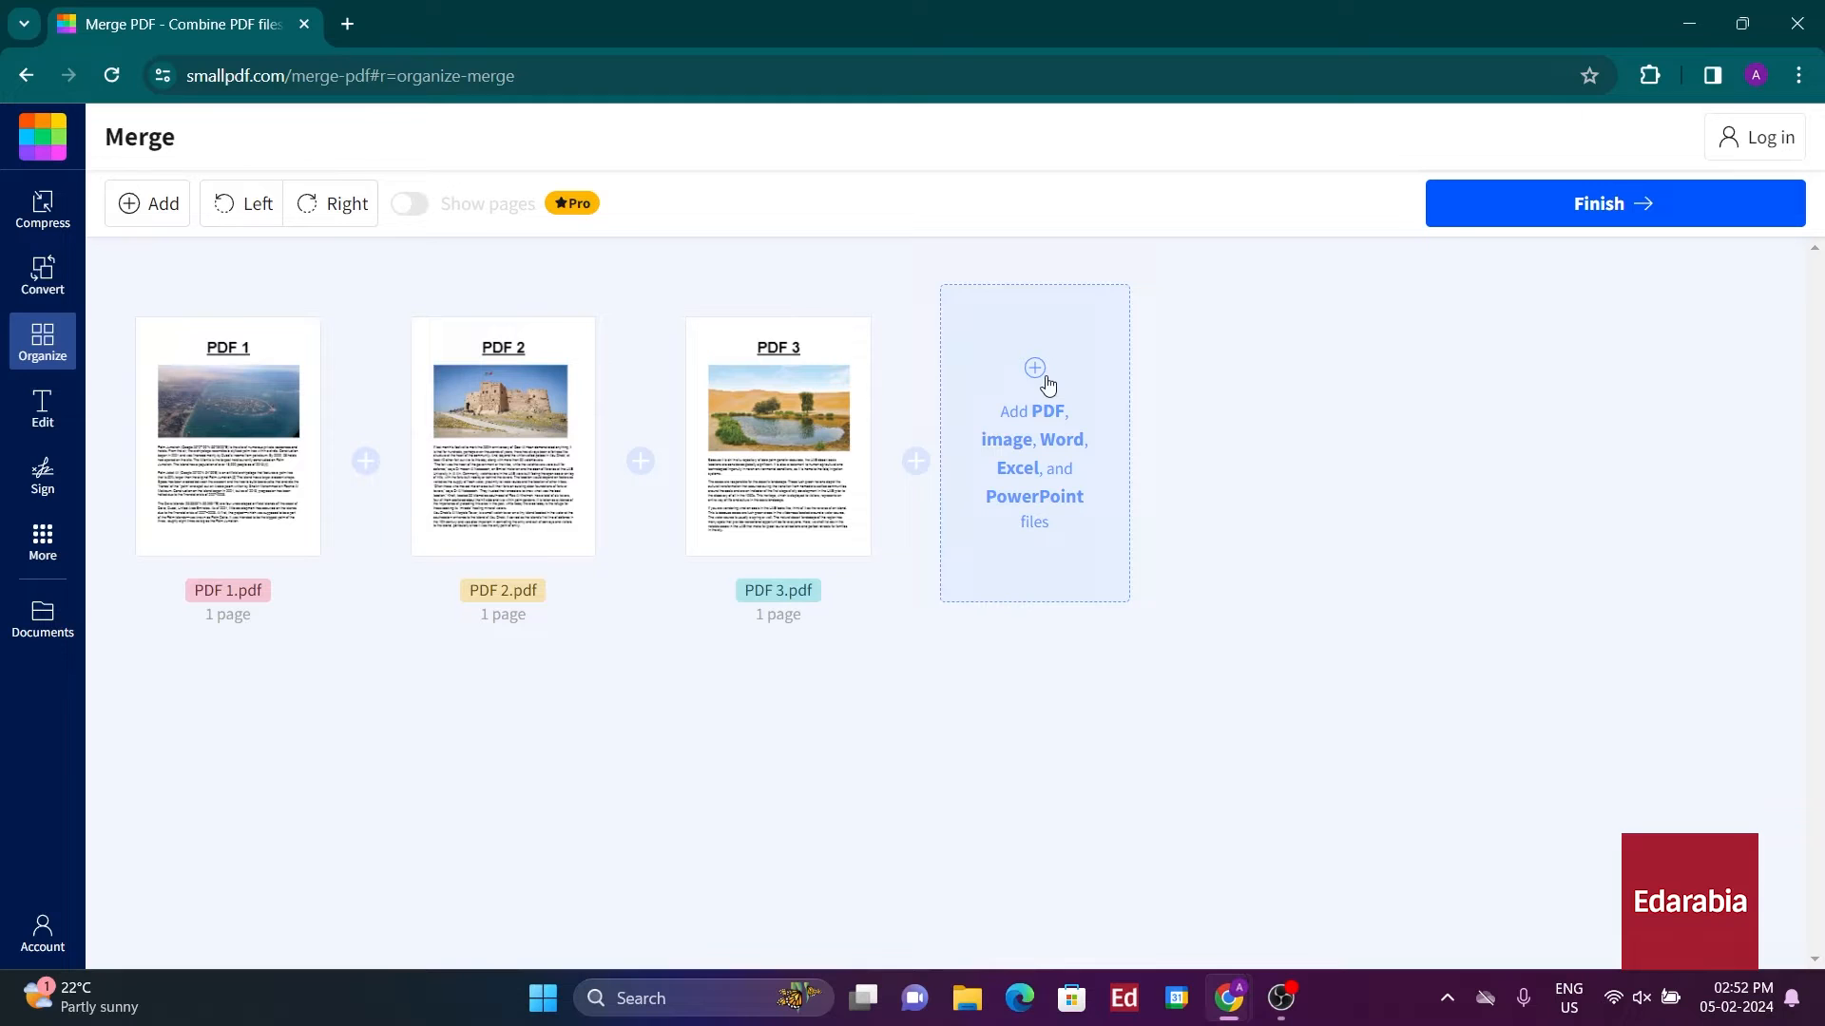
- Merge the three uploaded files, check the preview of the result and download the merged PDF
{"action": "left_click", "coordinate": [1524, 206]}
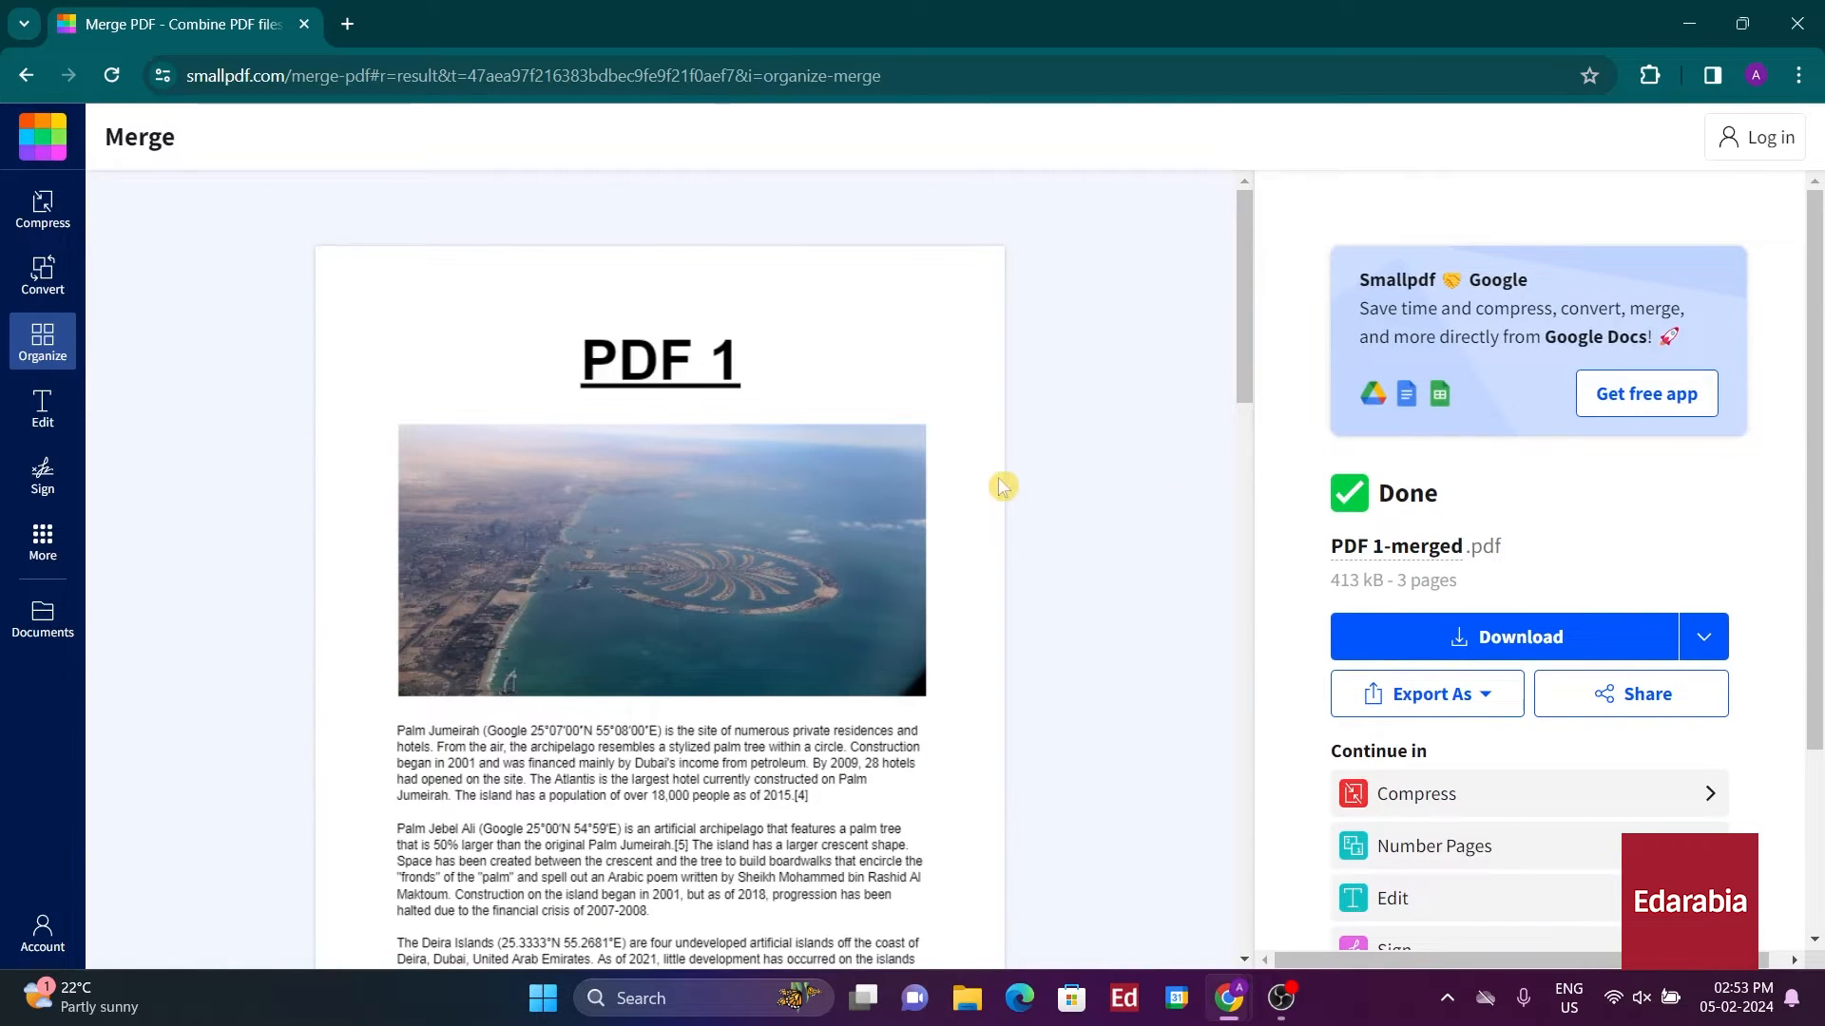
{"action": "scroll", "coordinate": [1052, 486], "scroll_direction": "down", "scroll_amount": 15}
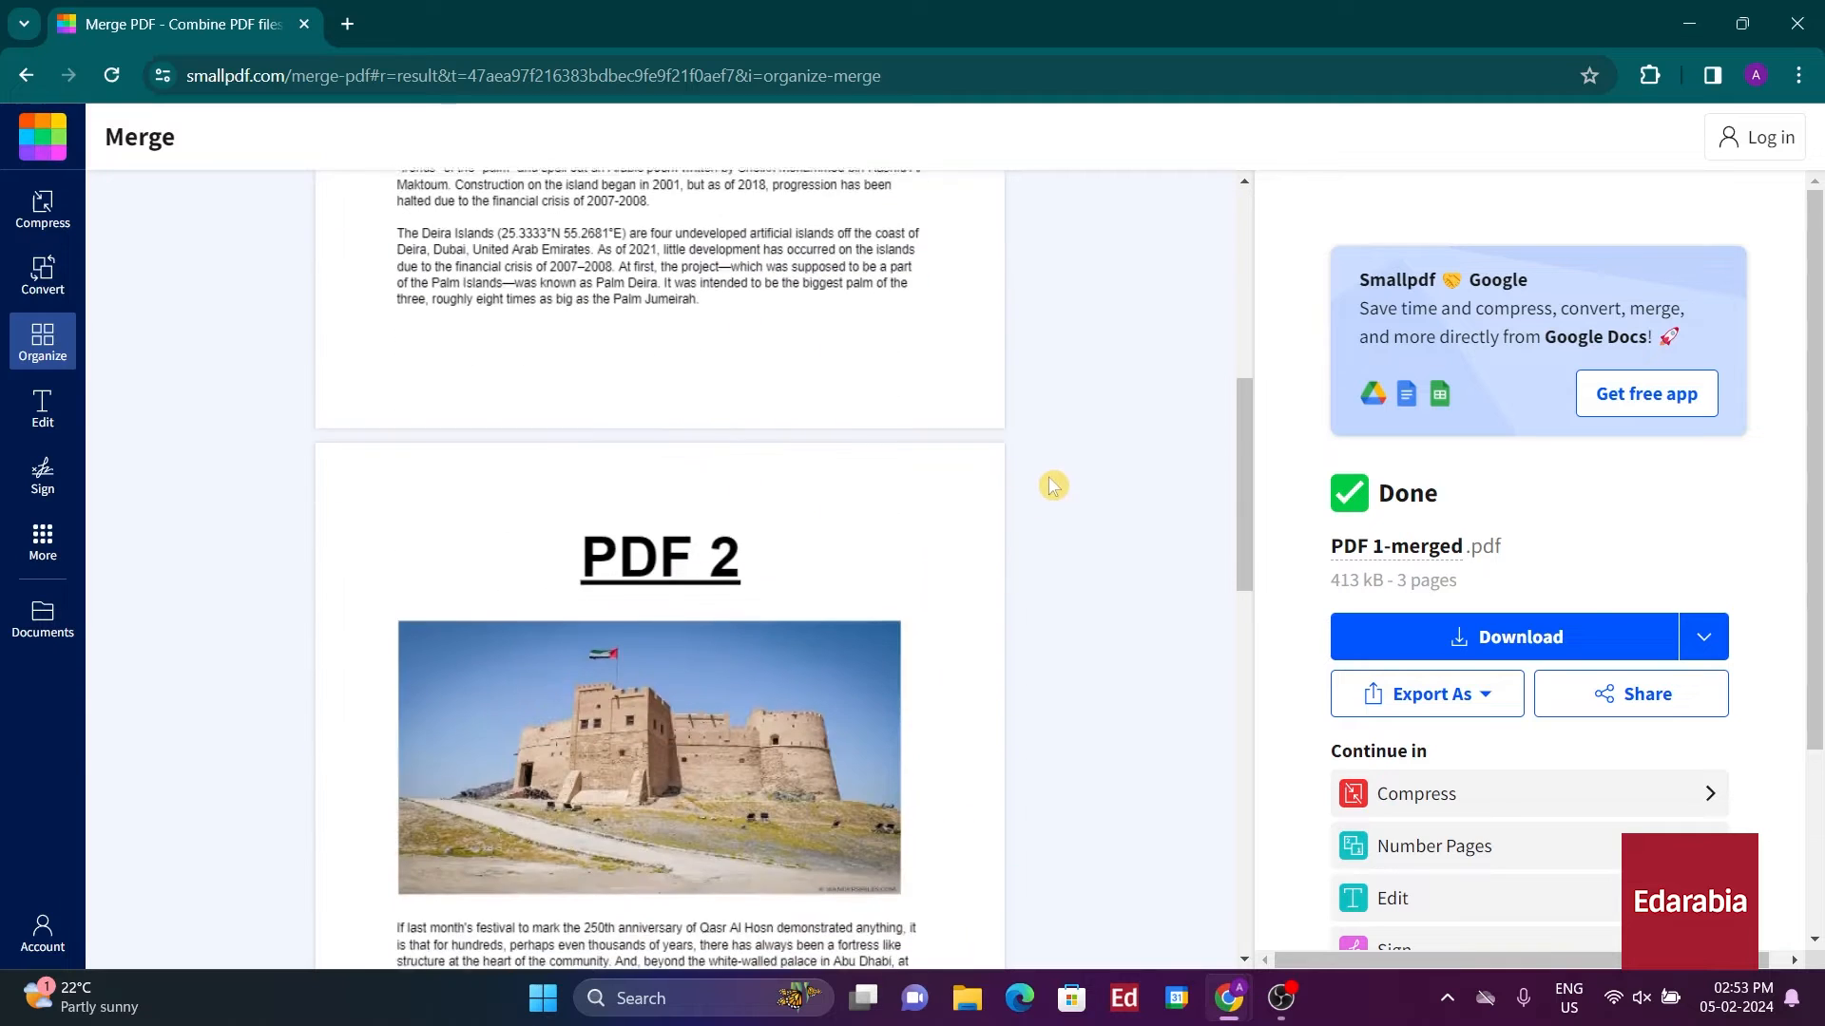
{"action": "scroll", "coordinate": [1052, 486], "scroll_direction": "down", "scroll_amount": 2}
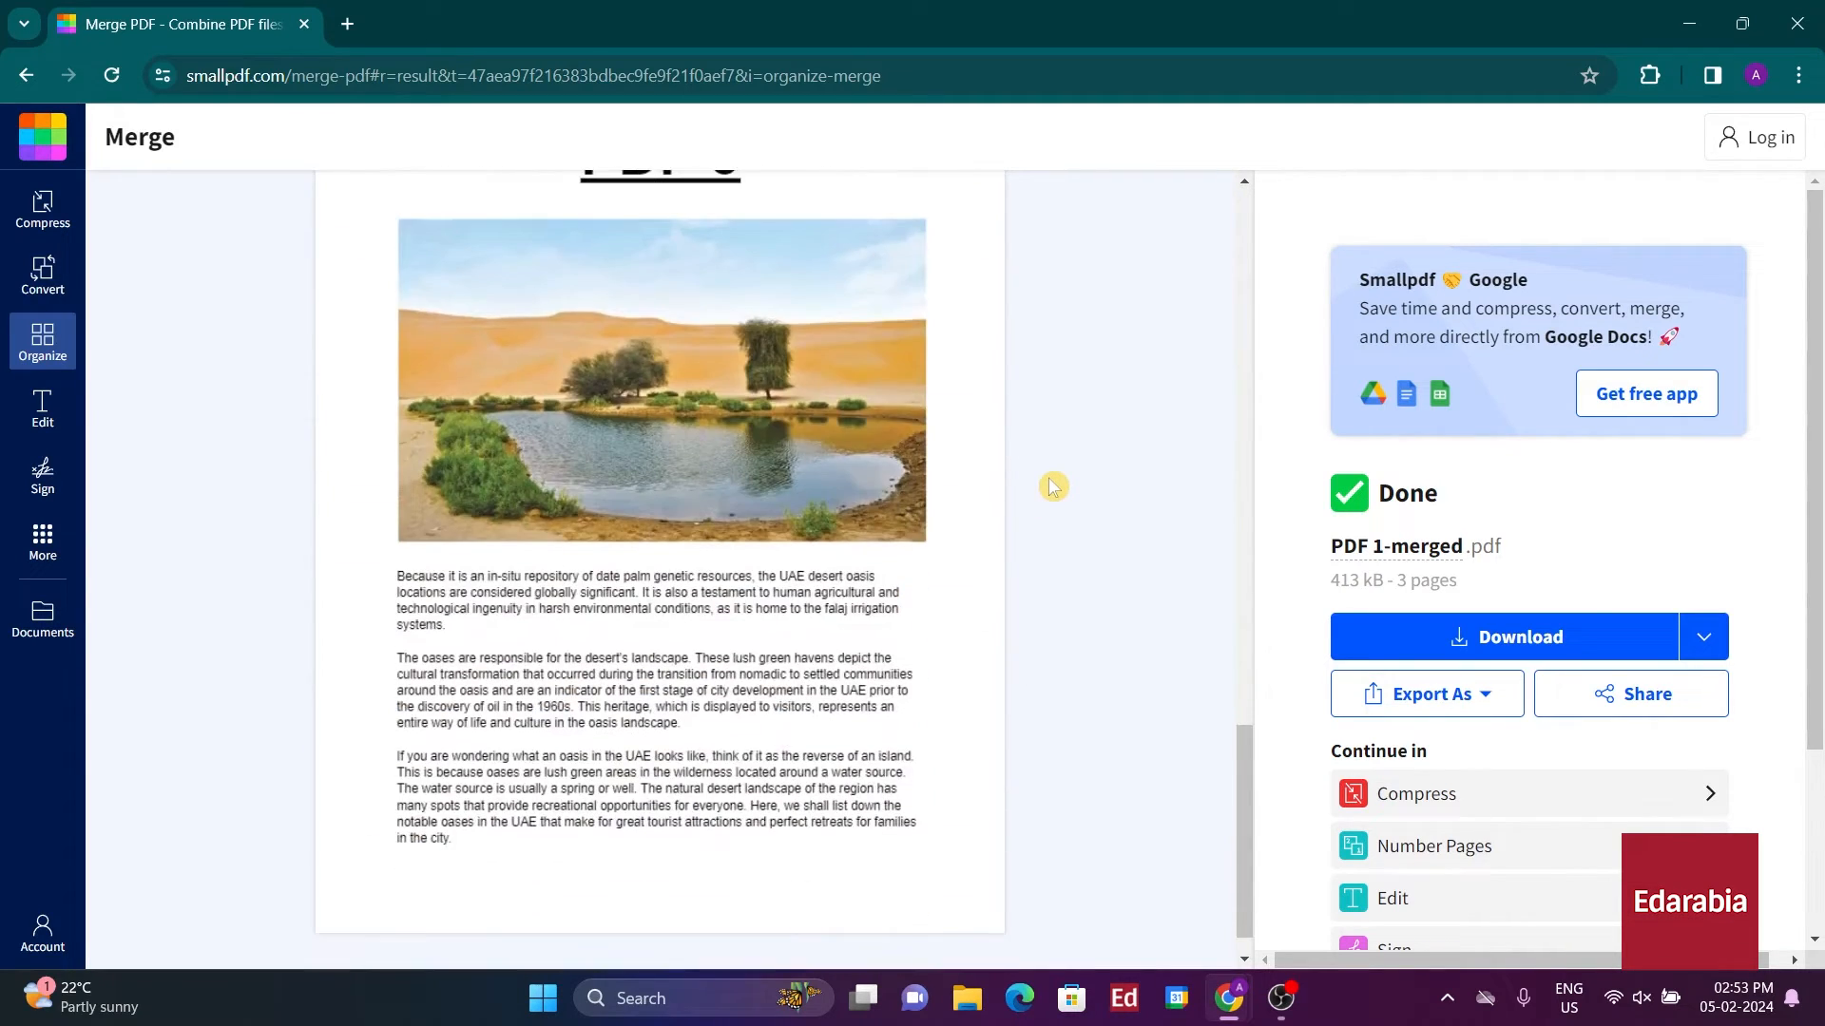
{"action": "scroll", "coordinate": [1052, 486], "scroll_direction": "up", "scroll_amount": 10}
{"action": "scroll", "coordinate": [1052, 485], "scroll_direction": "up", "scroll_amount": 8}
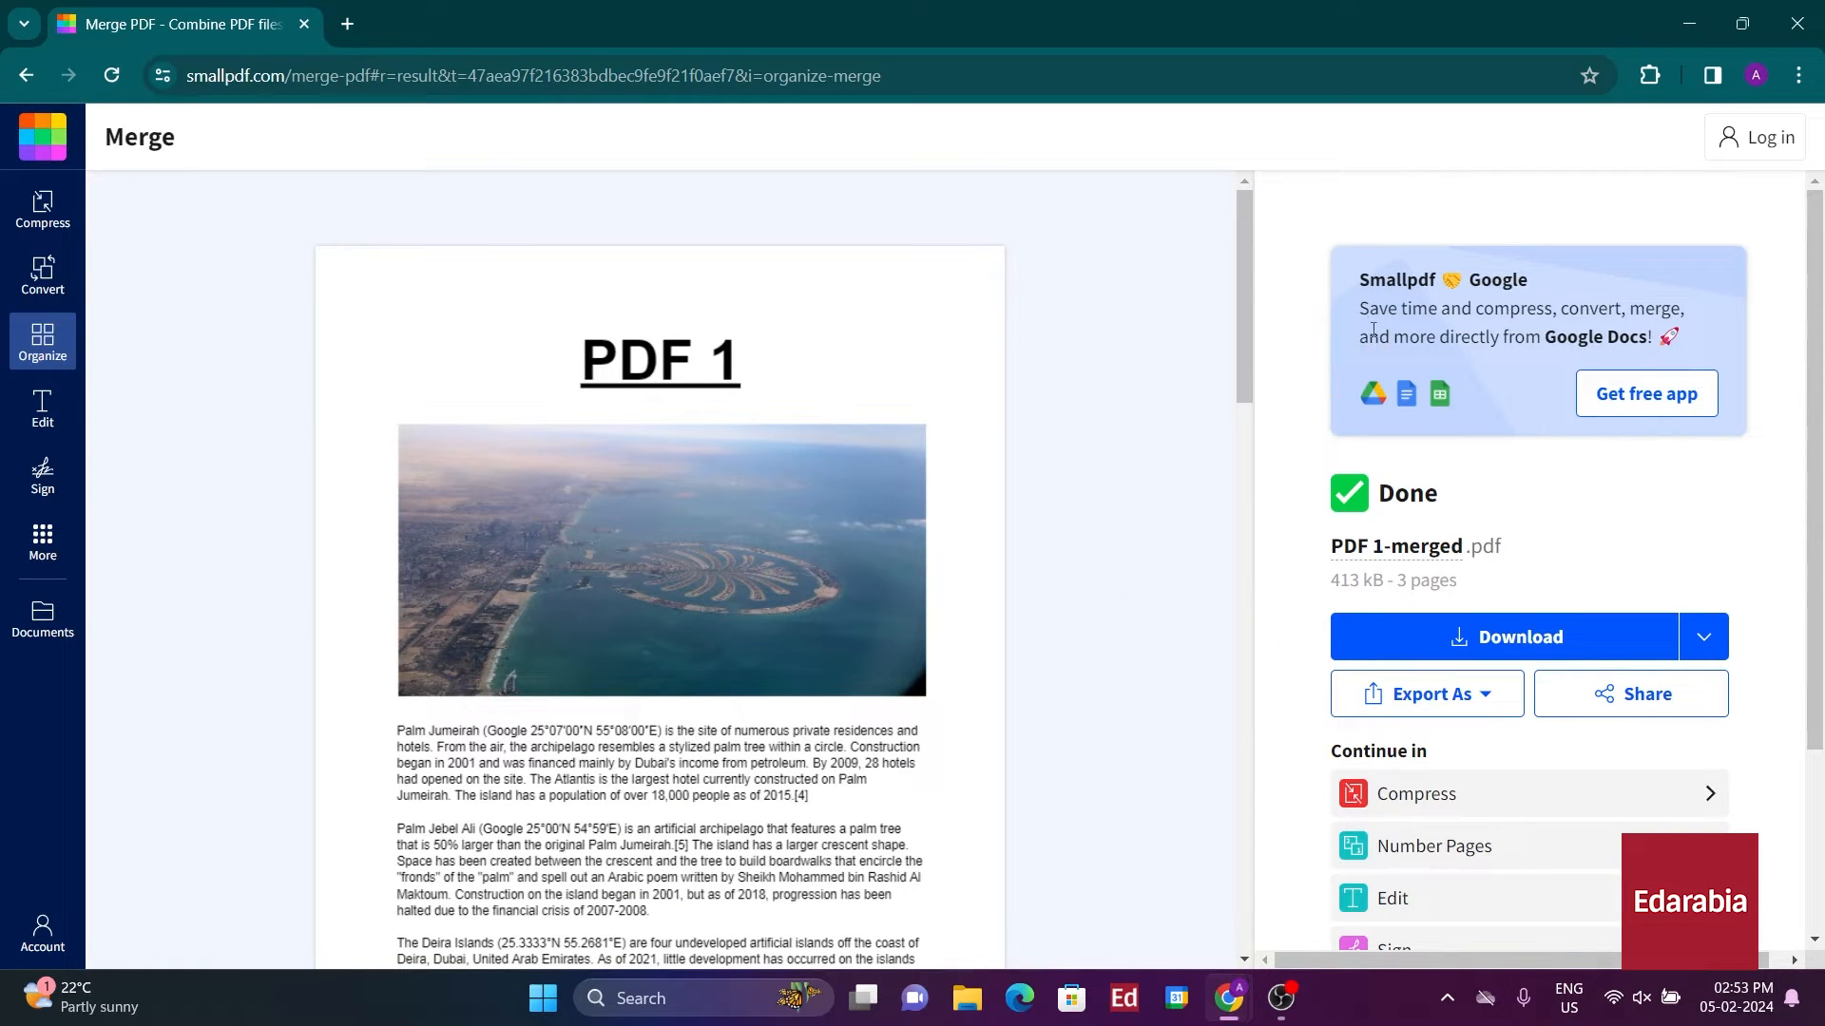
{"action": "scroll", "coordinate": [1701, 503], "scroll_direction": "down", "scroll_amount": 3}
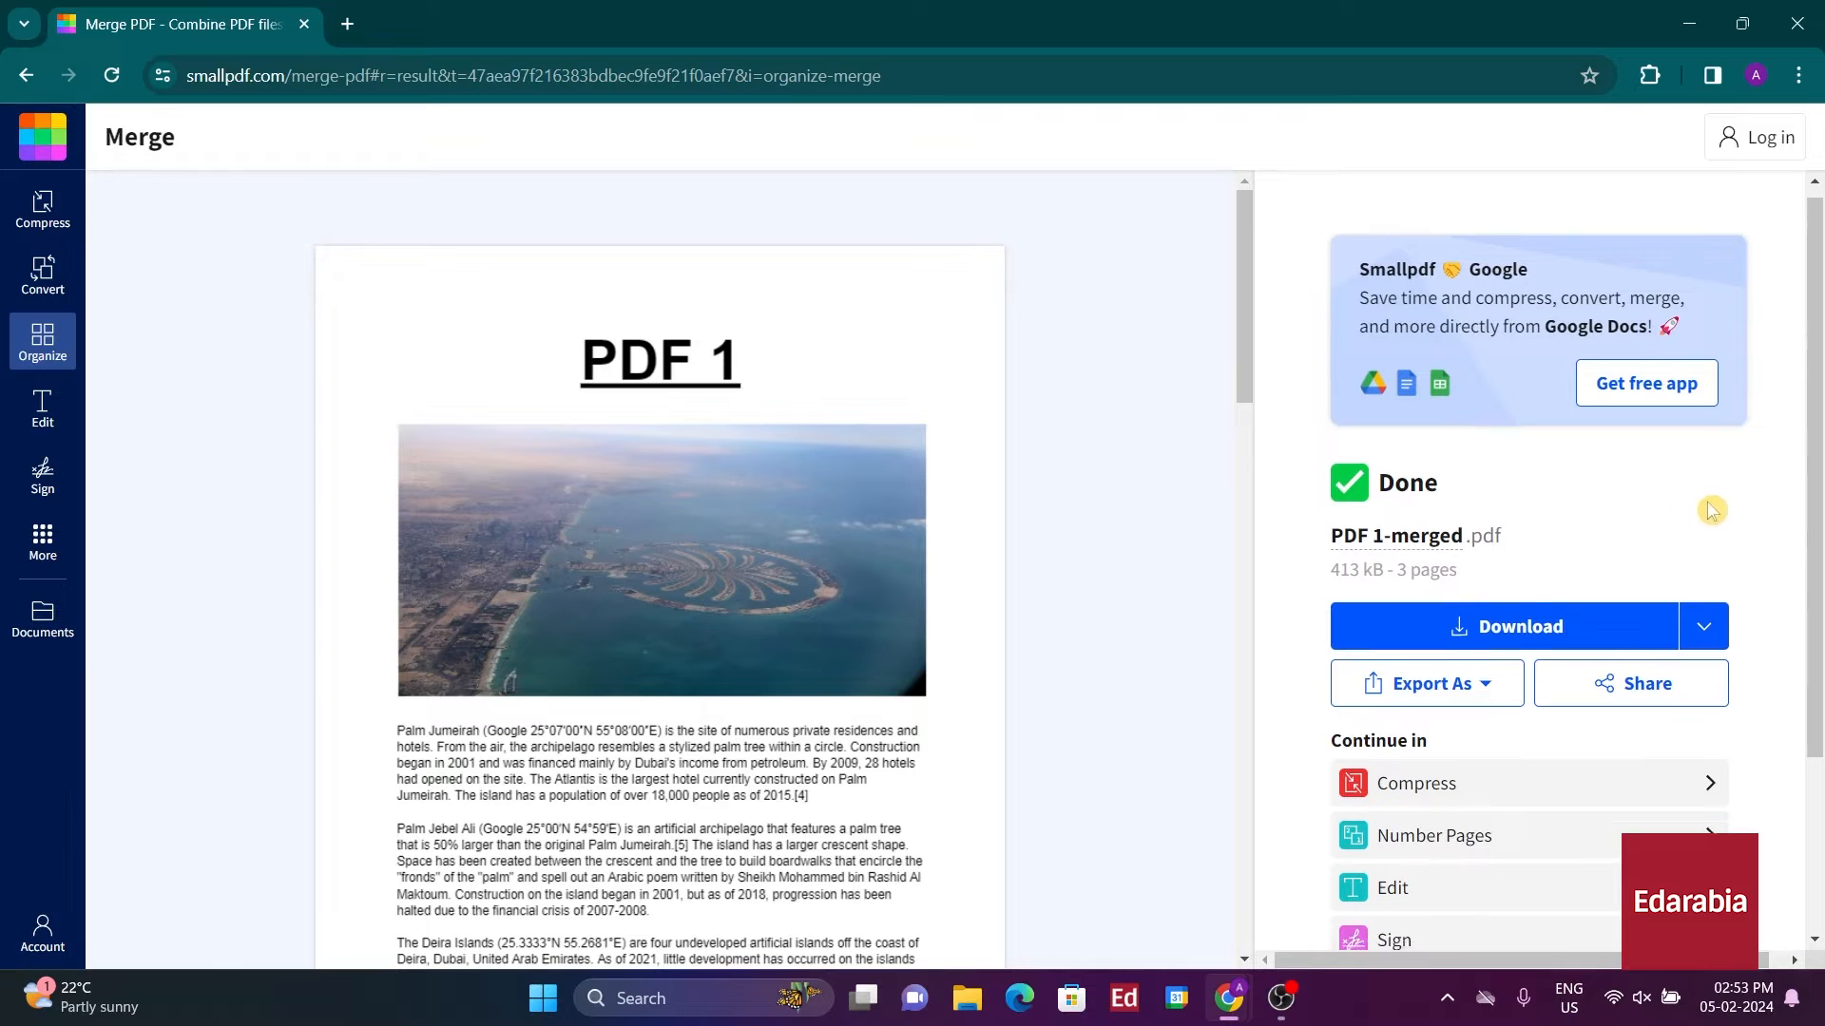
{"action": "scroll", "coordinate": [1713, 518], "scroll_direction": "up", "scroll_amount": 3}
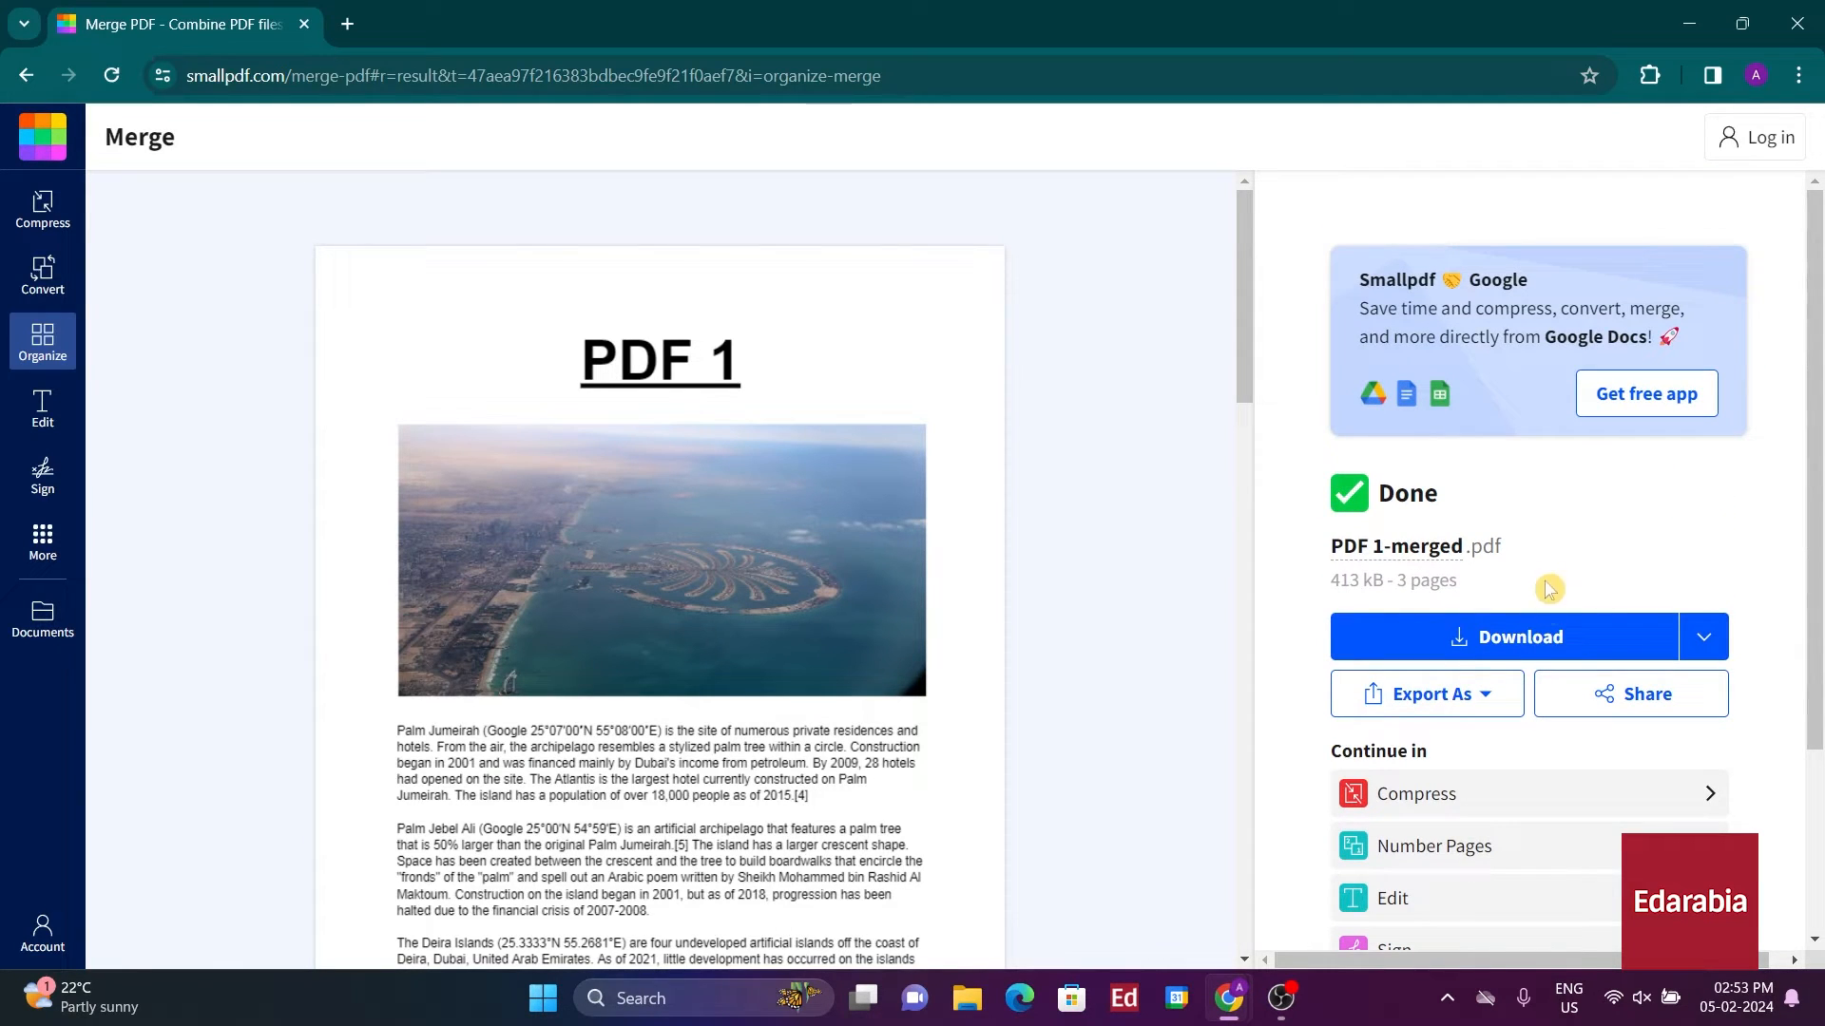
{"action": "left_click", "coordinate": [1553, 638]}
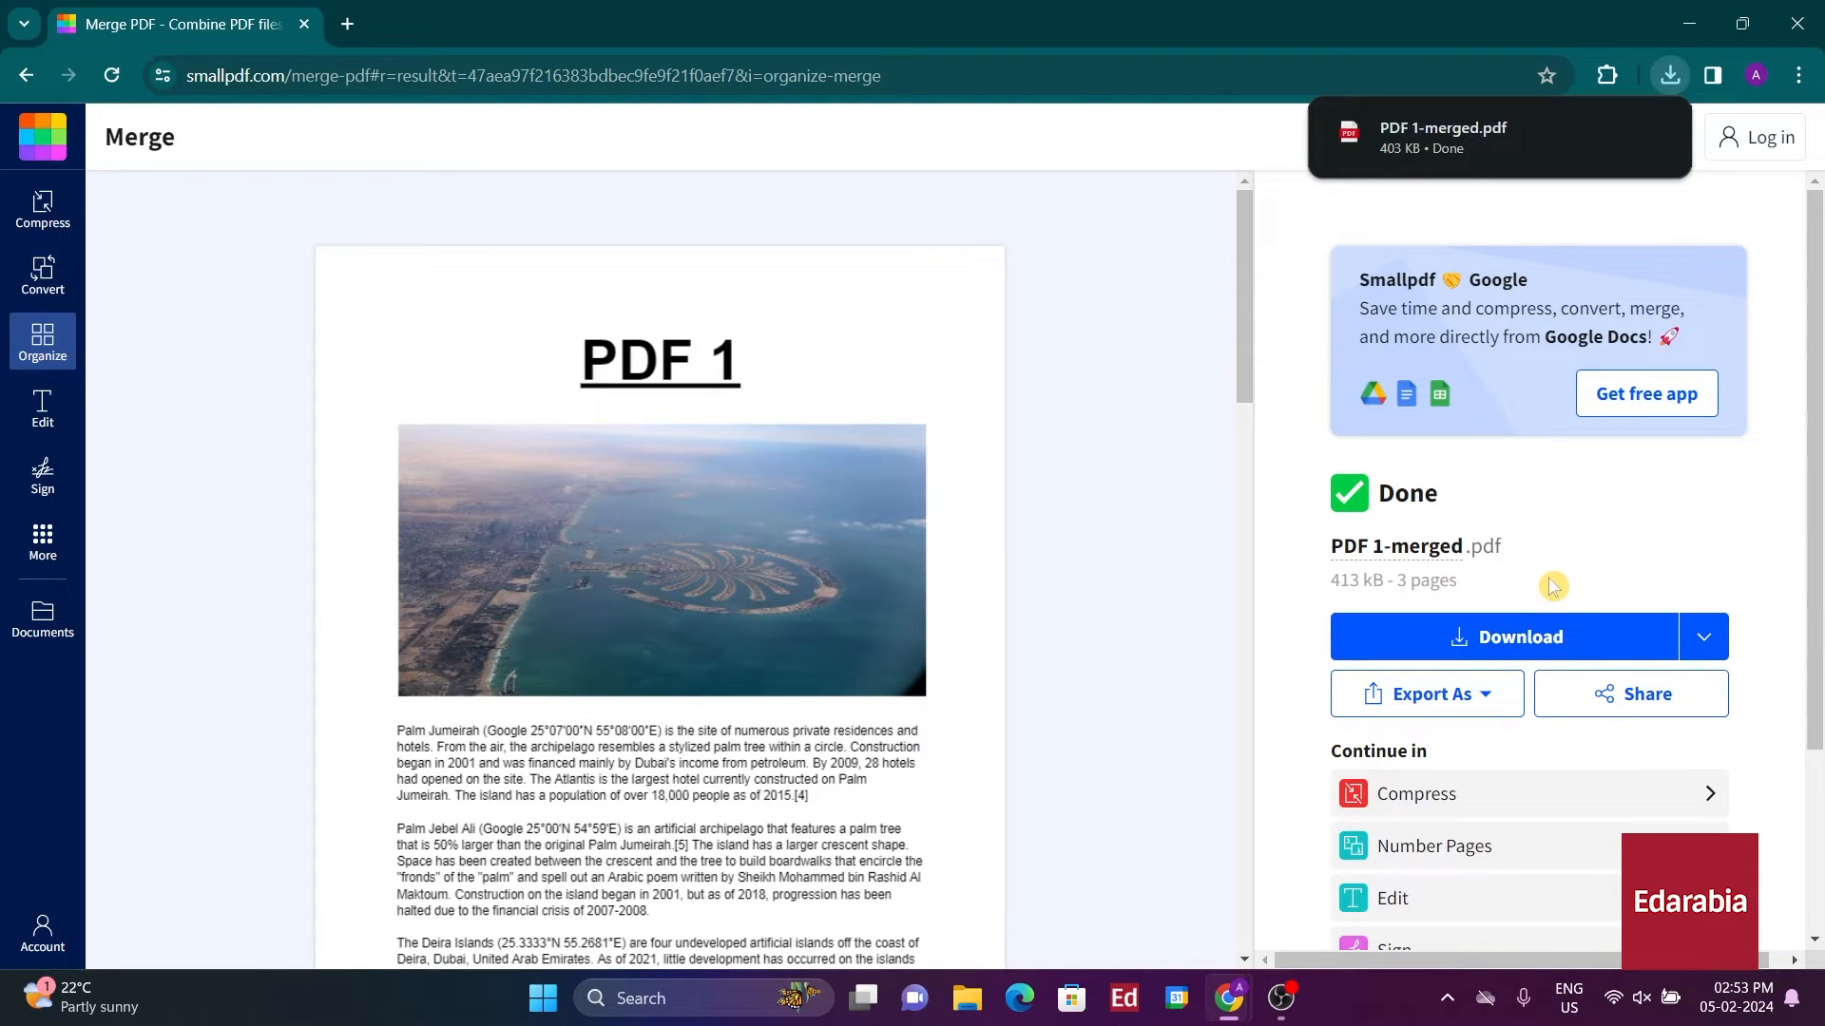
- Open the downloaded PDF 1-merged file from File Explorer and check the content and order of its pages
{"action": "left_click", "coordinate": [966, 998]}
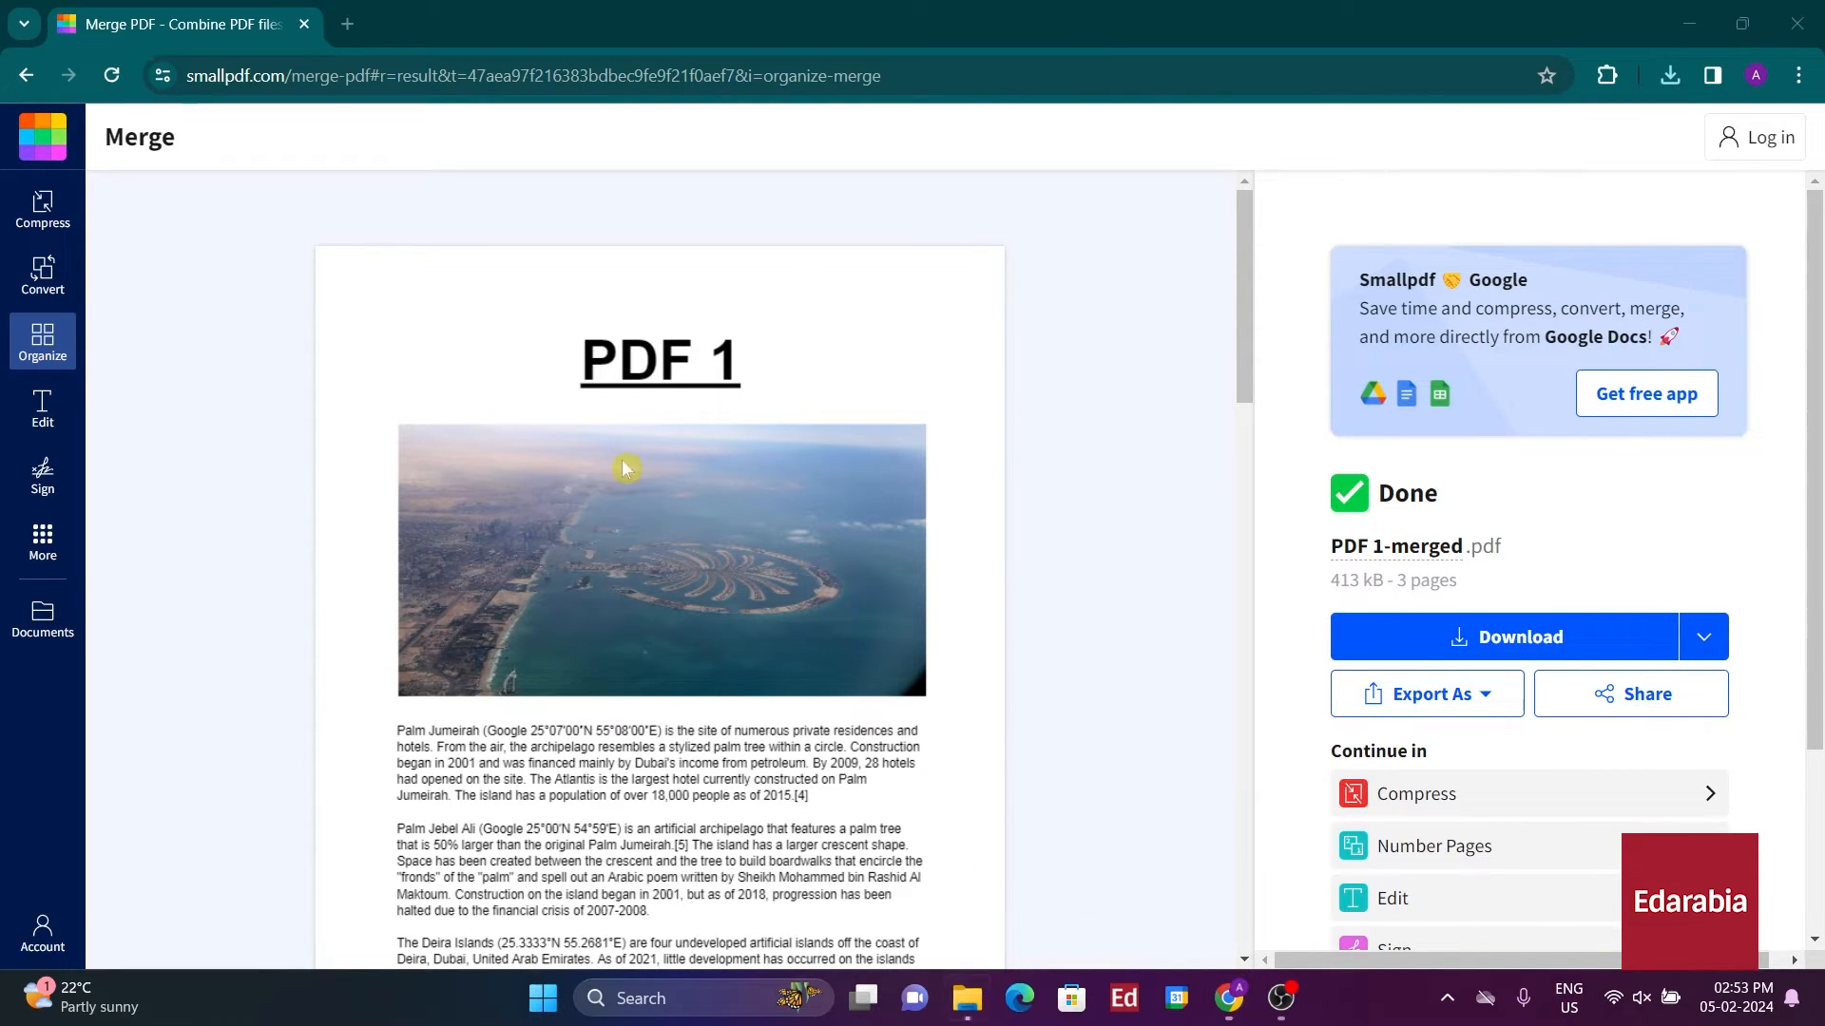
{"action": "left_click", "coordinate": [856, 444]}
{"action": "double_click", "coordinate": [1121, 317]}
{"action": "left_click", "coordinate": [1388, 153]}
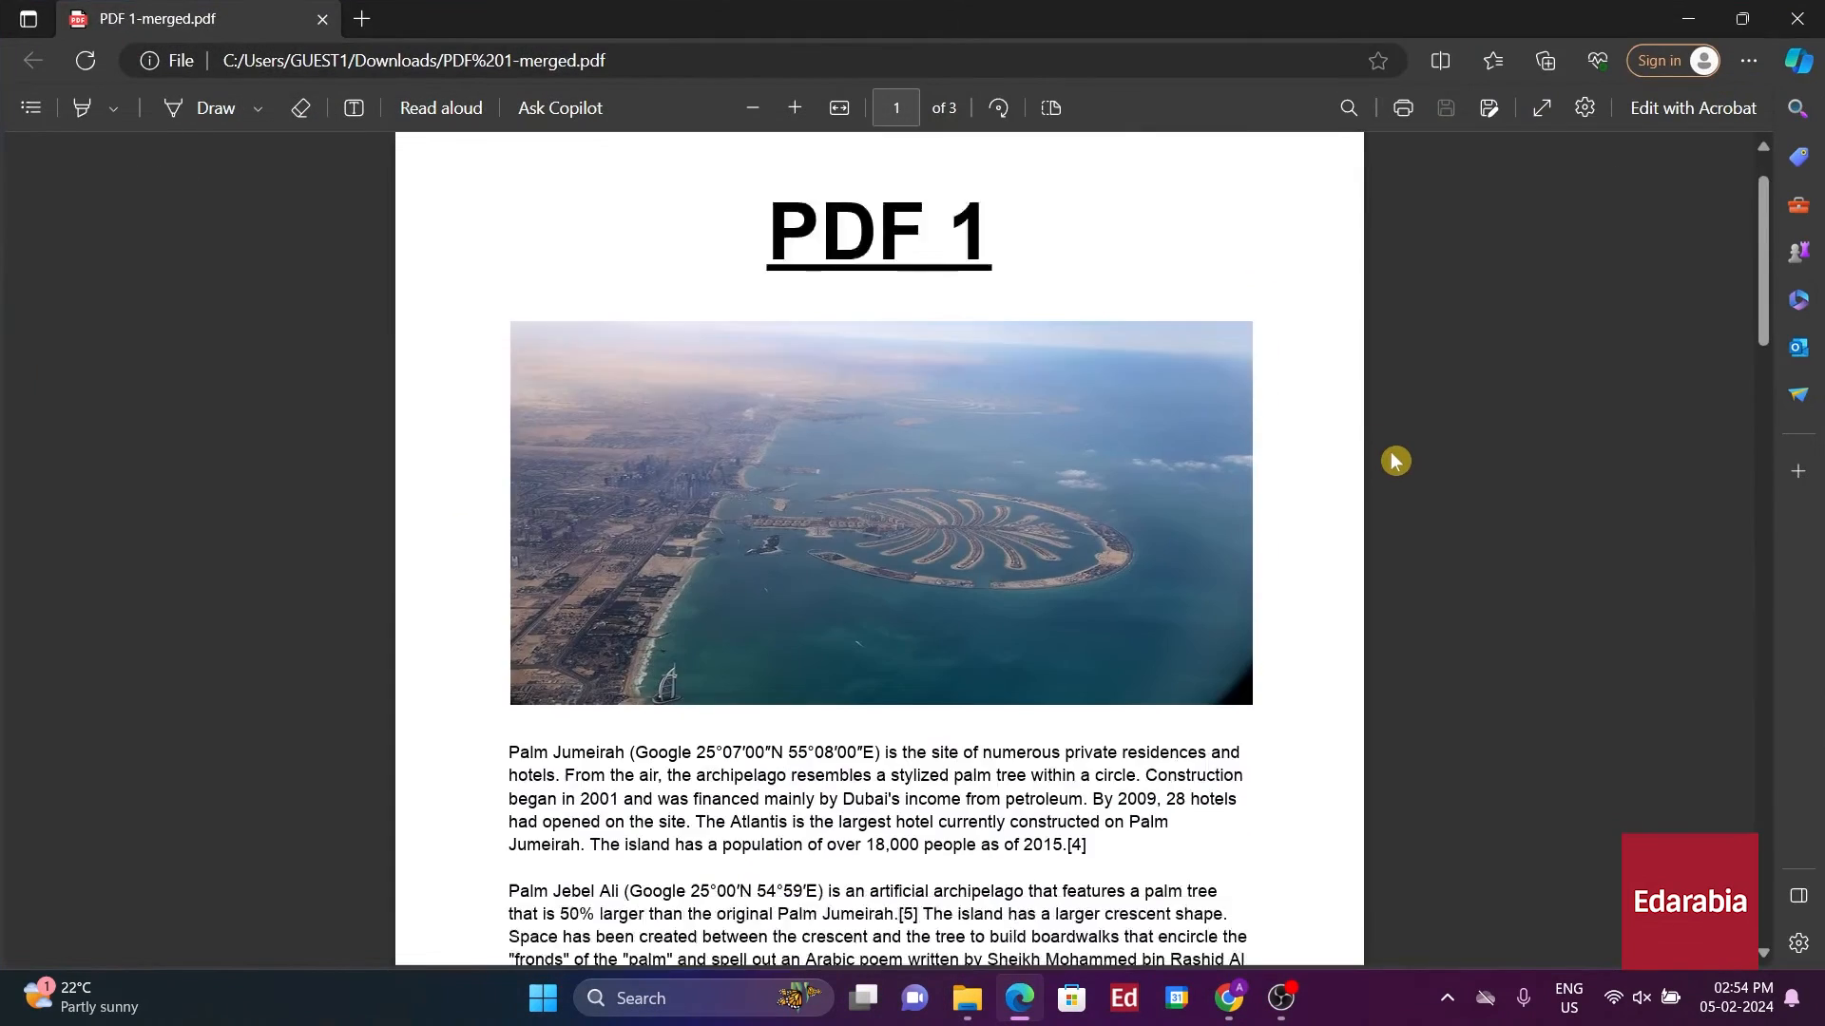
{"action": "scroll", "coordinate": [1396, 465], "scroll_direction": "down", "scroll_amount": 8}
{"action": "scroll", "coordinate": [1396, 468], "scroll_direction": "down", "scroll_amount": 8}
{"action": "scroll", "coordinate": [1393, 468], "scroll_direction": "up", "scroll_amount": 8}
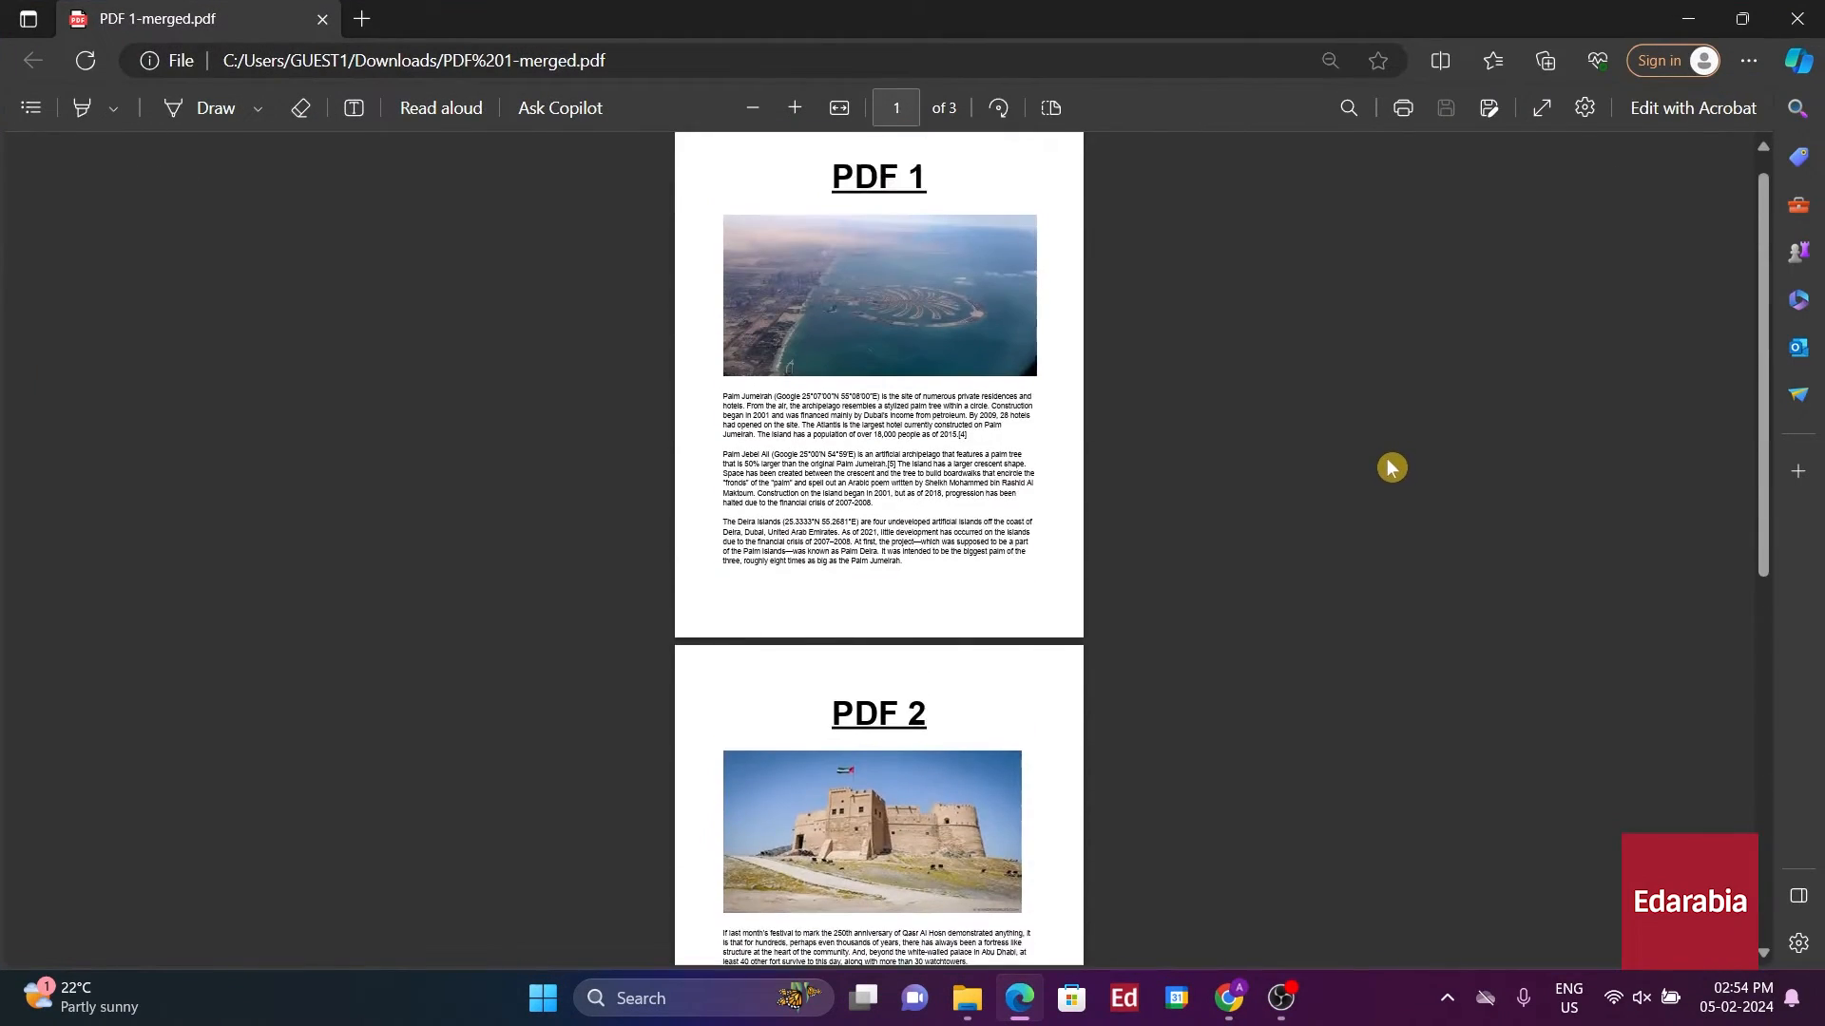
{"action": "scroll", "coordinate": [1390, 466], "scroll_direction": "down", "scroll_amount": 6}
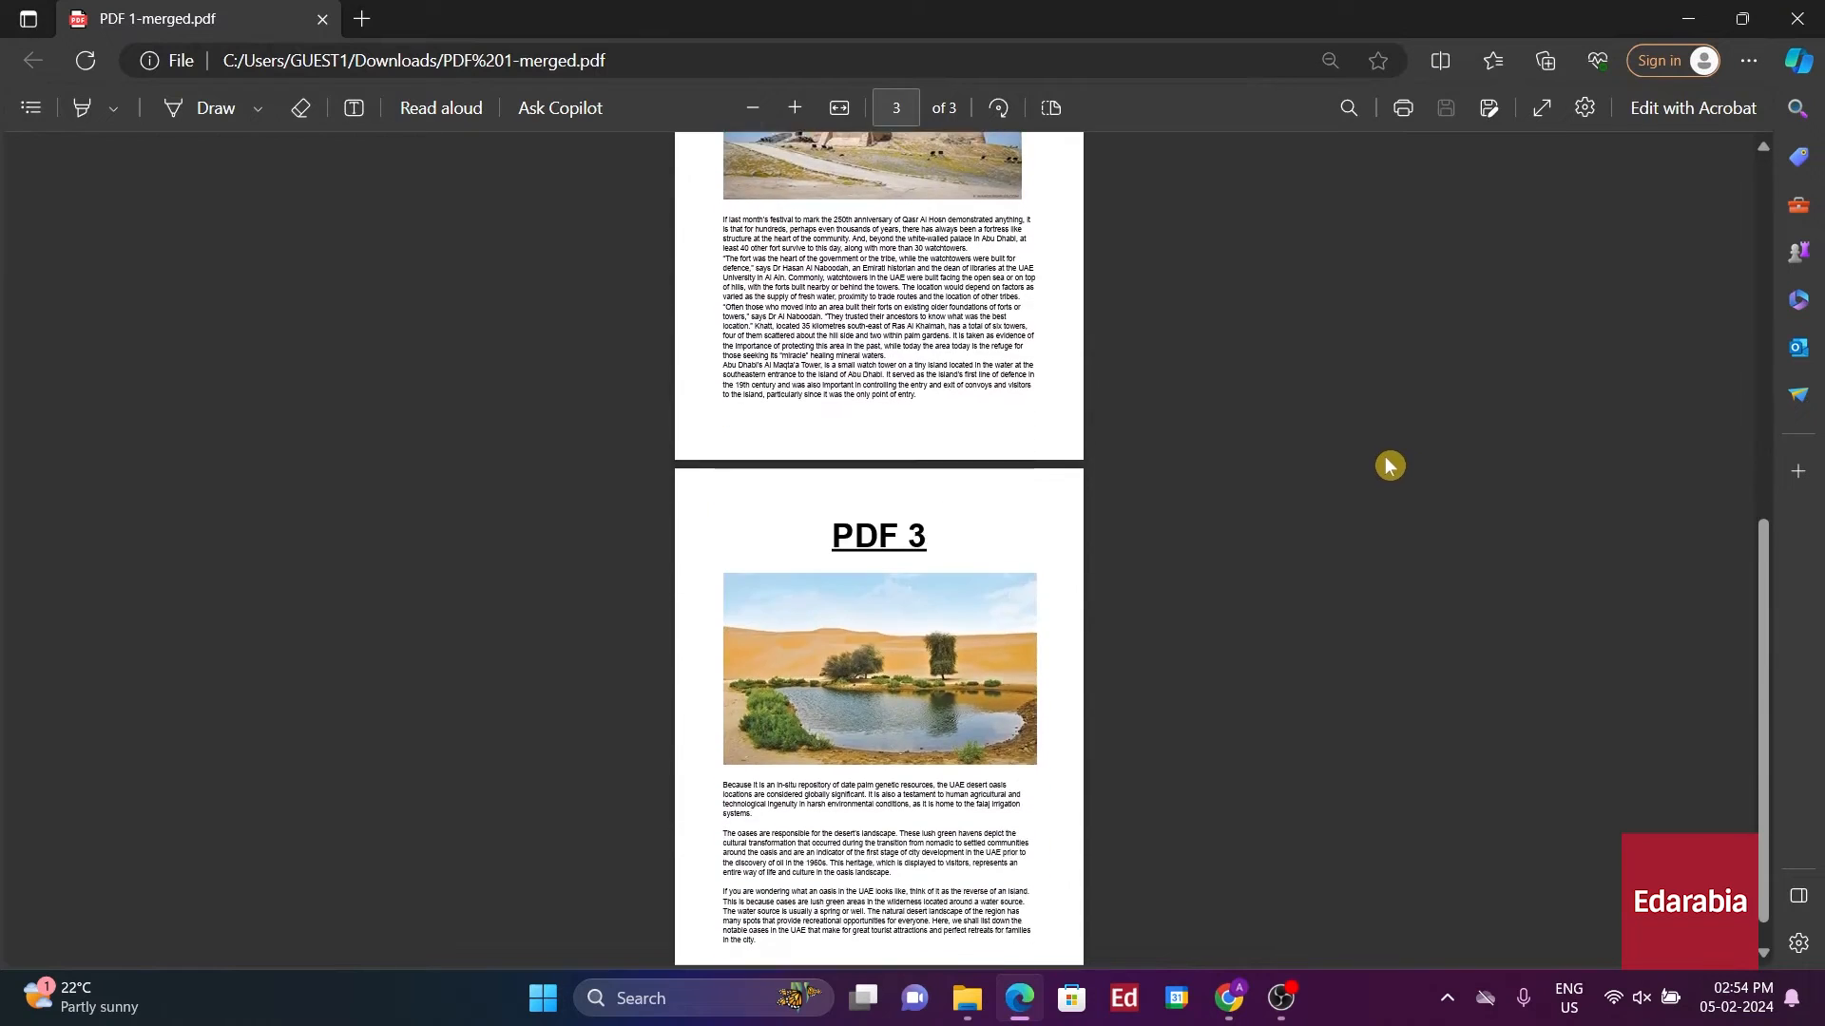
{"action": "scroll", "coordinate": [1387, 463], "scroll_direction": "up", "scroll_amount": 6}
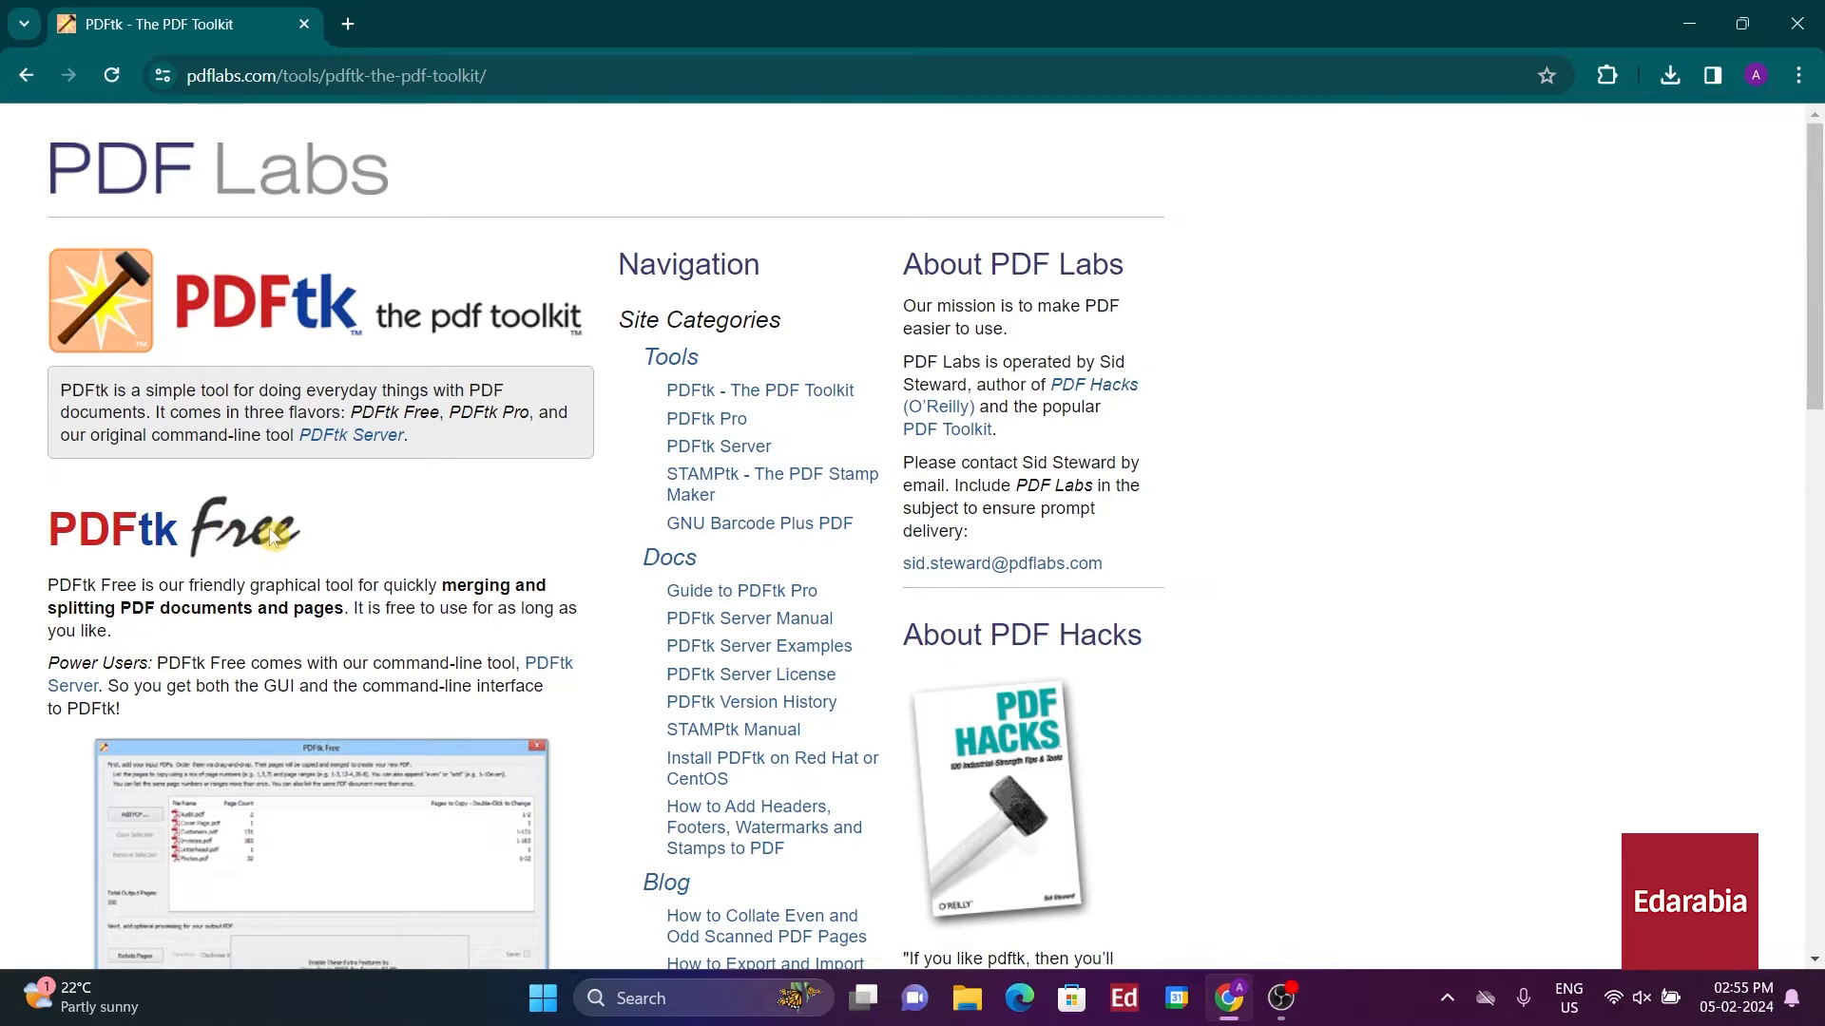
- Review the PDFtk editions on the PDF Labs page and download the PDFtk Free installer
{"action": "scroll", "coordinate": [429, 532], "scroll_direction": "down", "scroll_amount": 3}
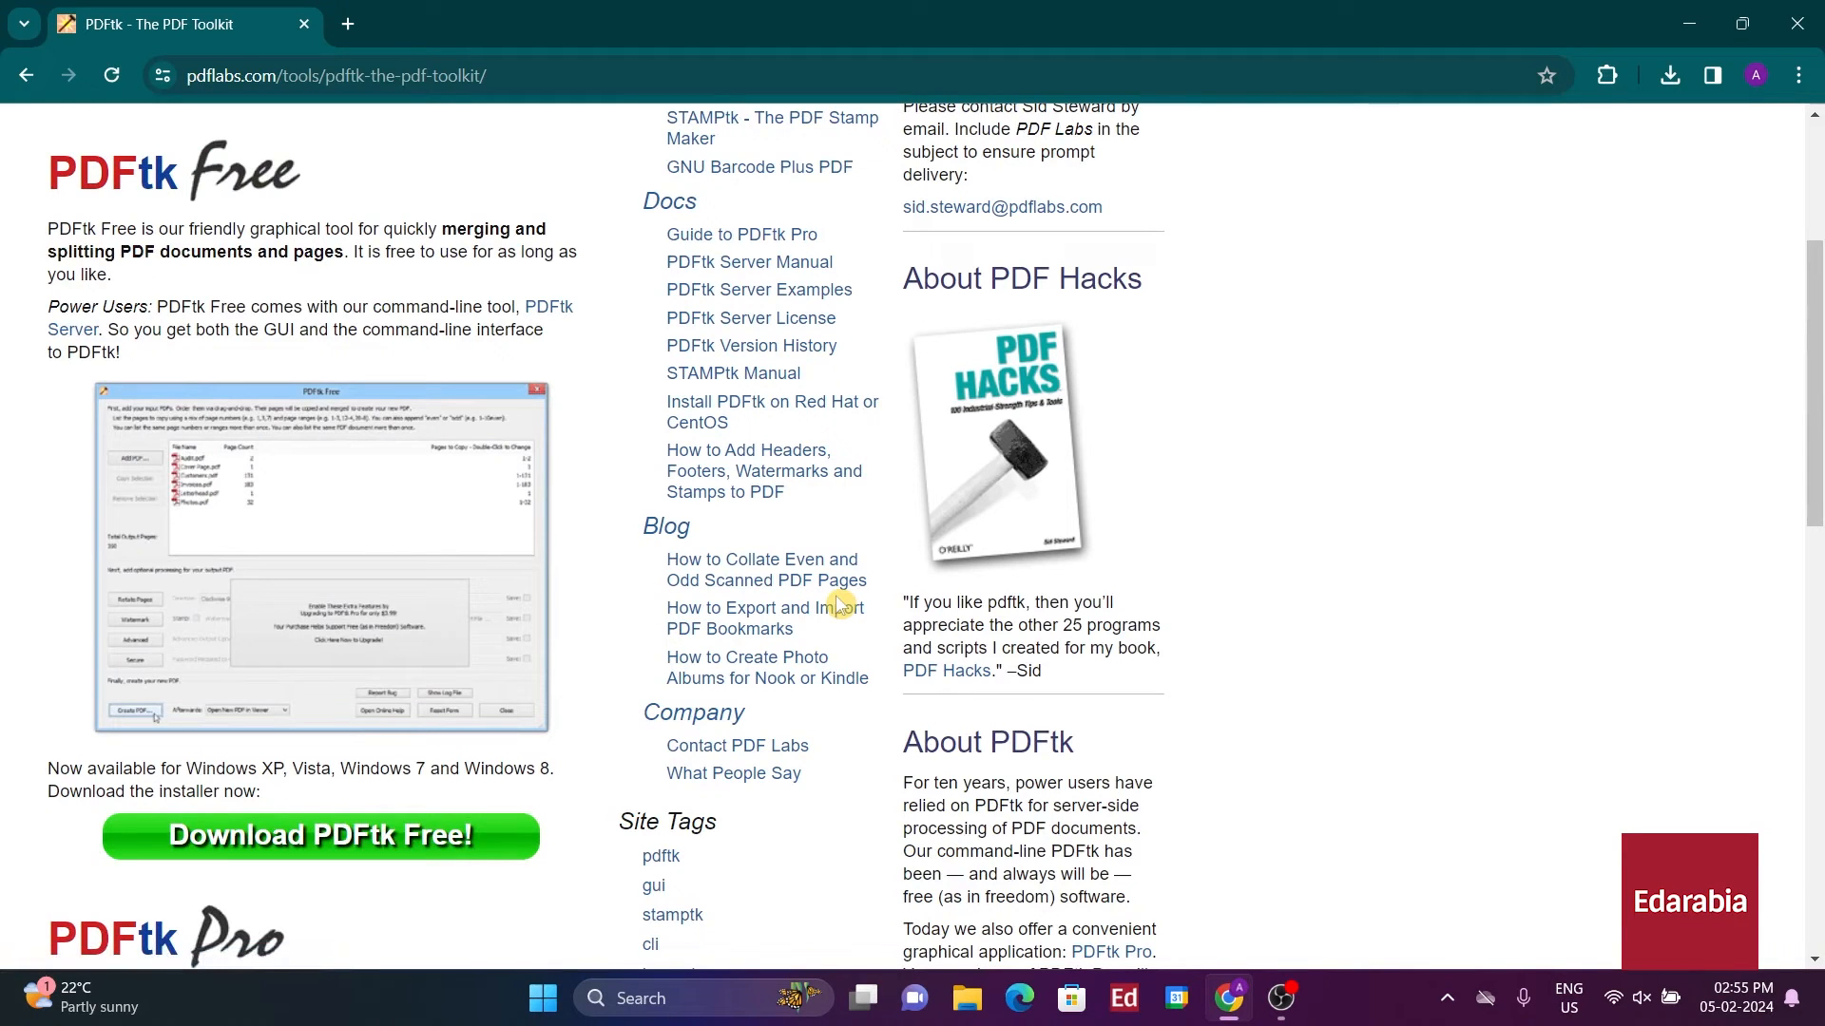
{"action": "scroll", "coordinate": [837, 603], "scroll_direction": "down", "scroll_amount": 6}
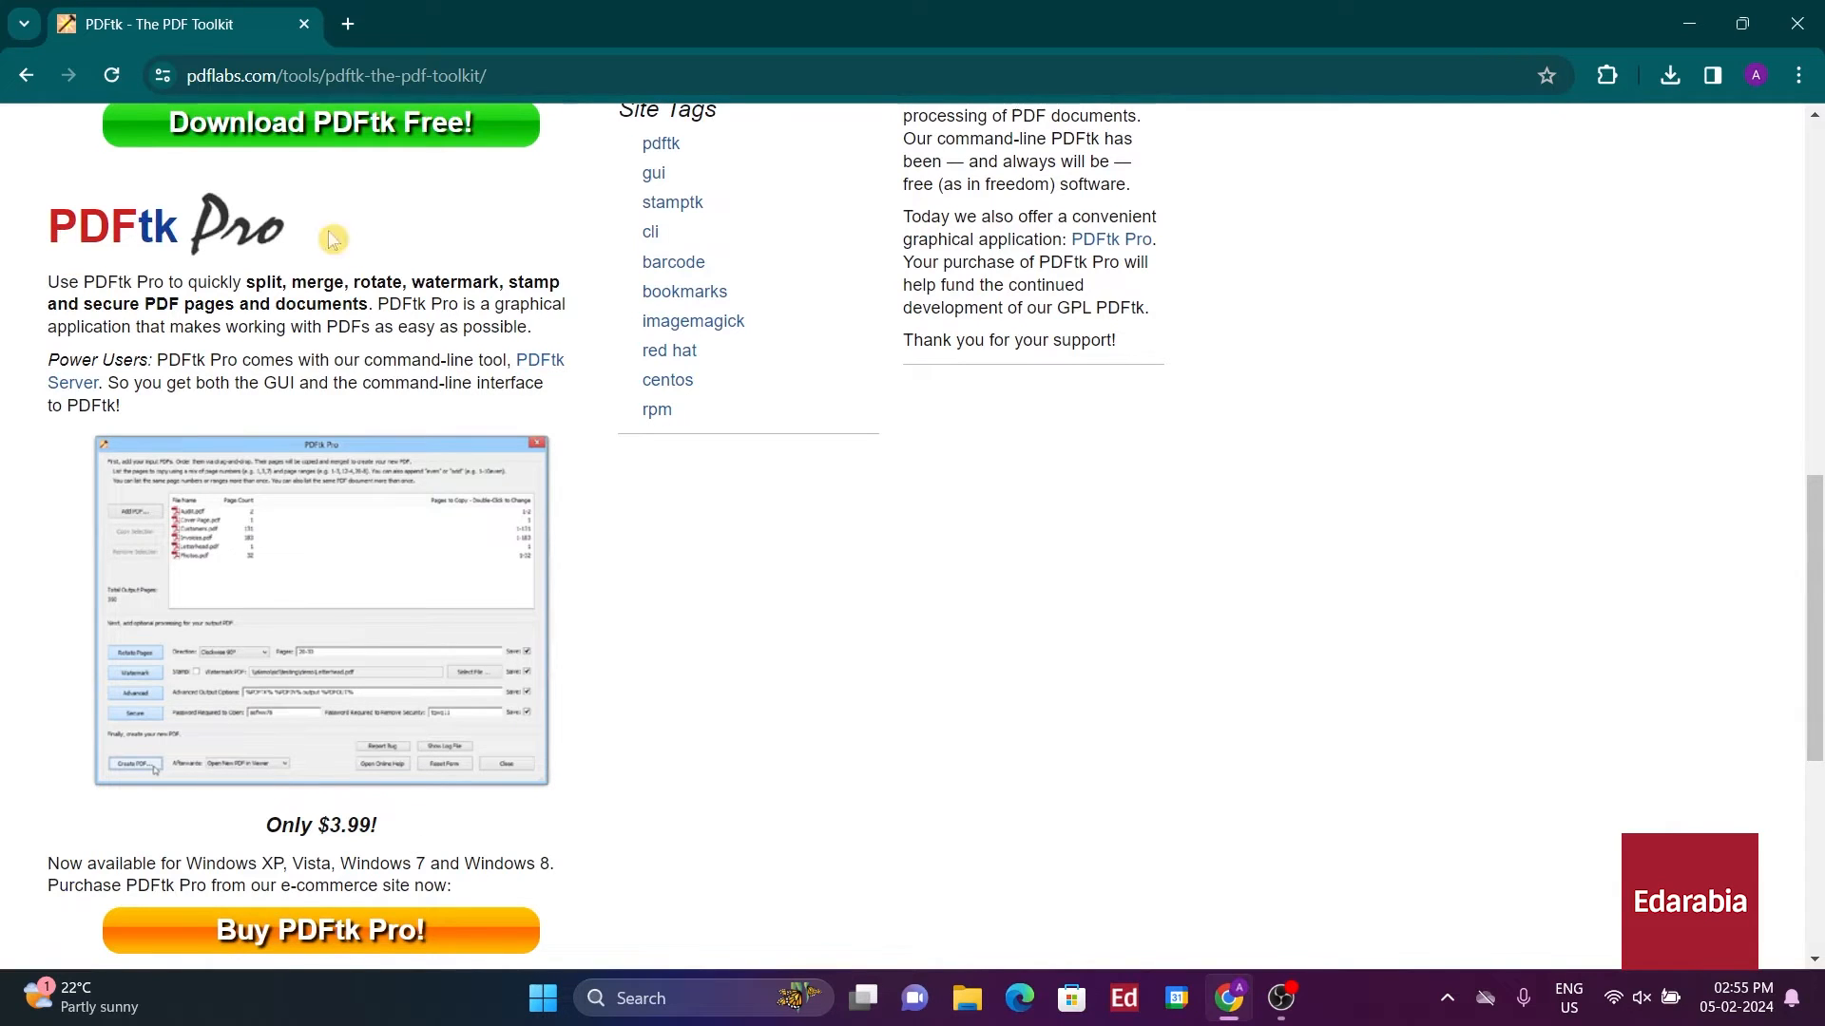
{"action": "scroll", "coordinate": [729, 603], "scroll_direction": "down", "scroll_amount": 4}
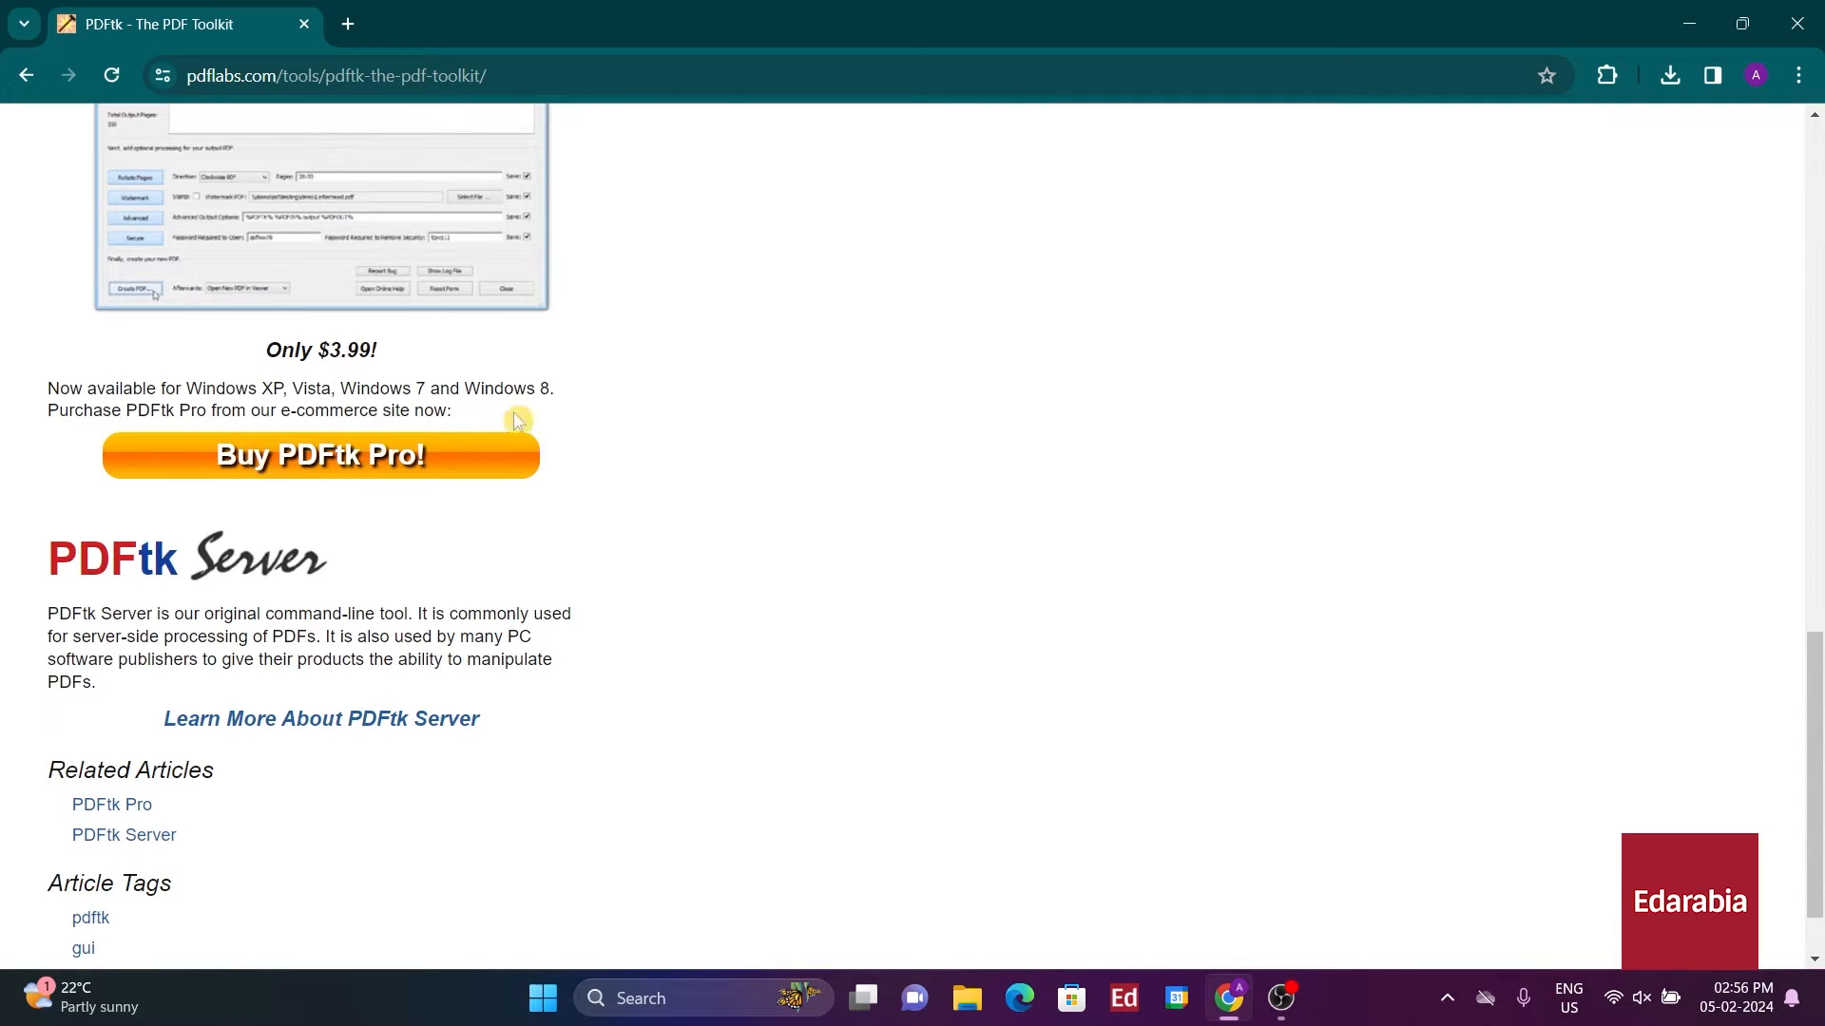
{"action": "scroll", "coordinate": [850, 610], "scroll_direction": "up", "scroll_amount": 10}
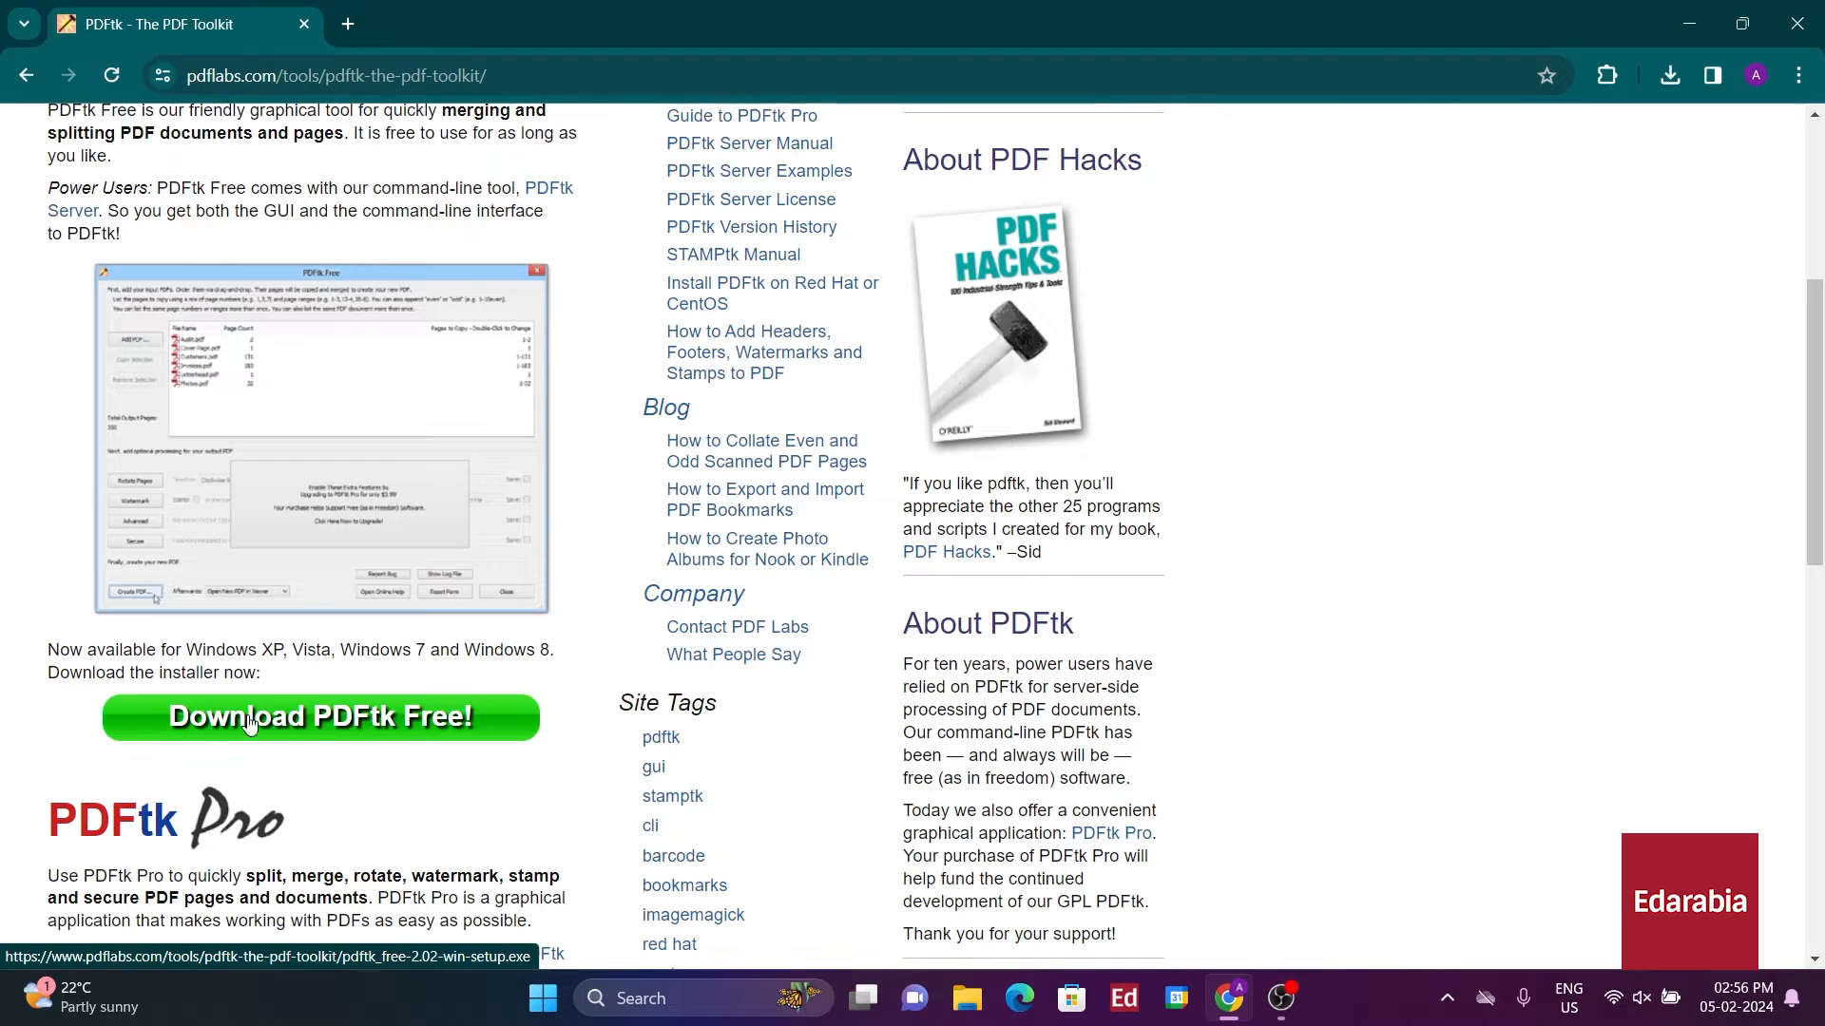
{"action": "left_click", "coordinate": [311, 724]}
- Run the downloaded pdftk_free-2.02-win-setup.exe and proceed through the first pages of the setup wizard
{"action": "left_click", "coordinate": [1679, 71]}
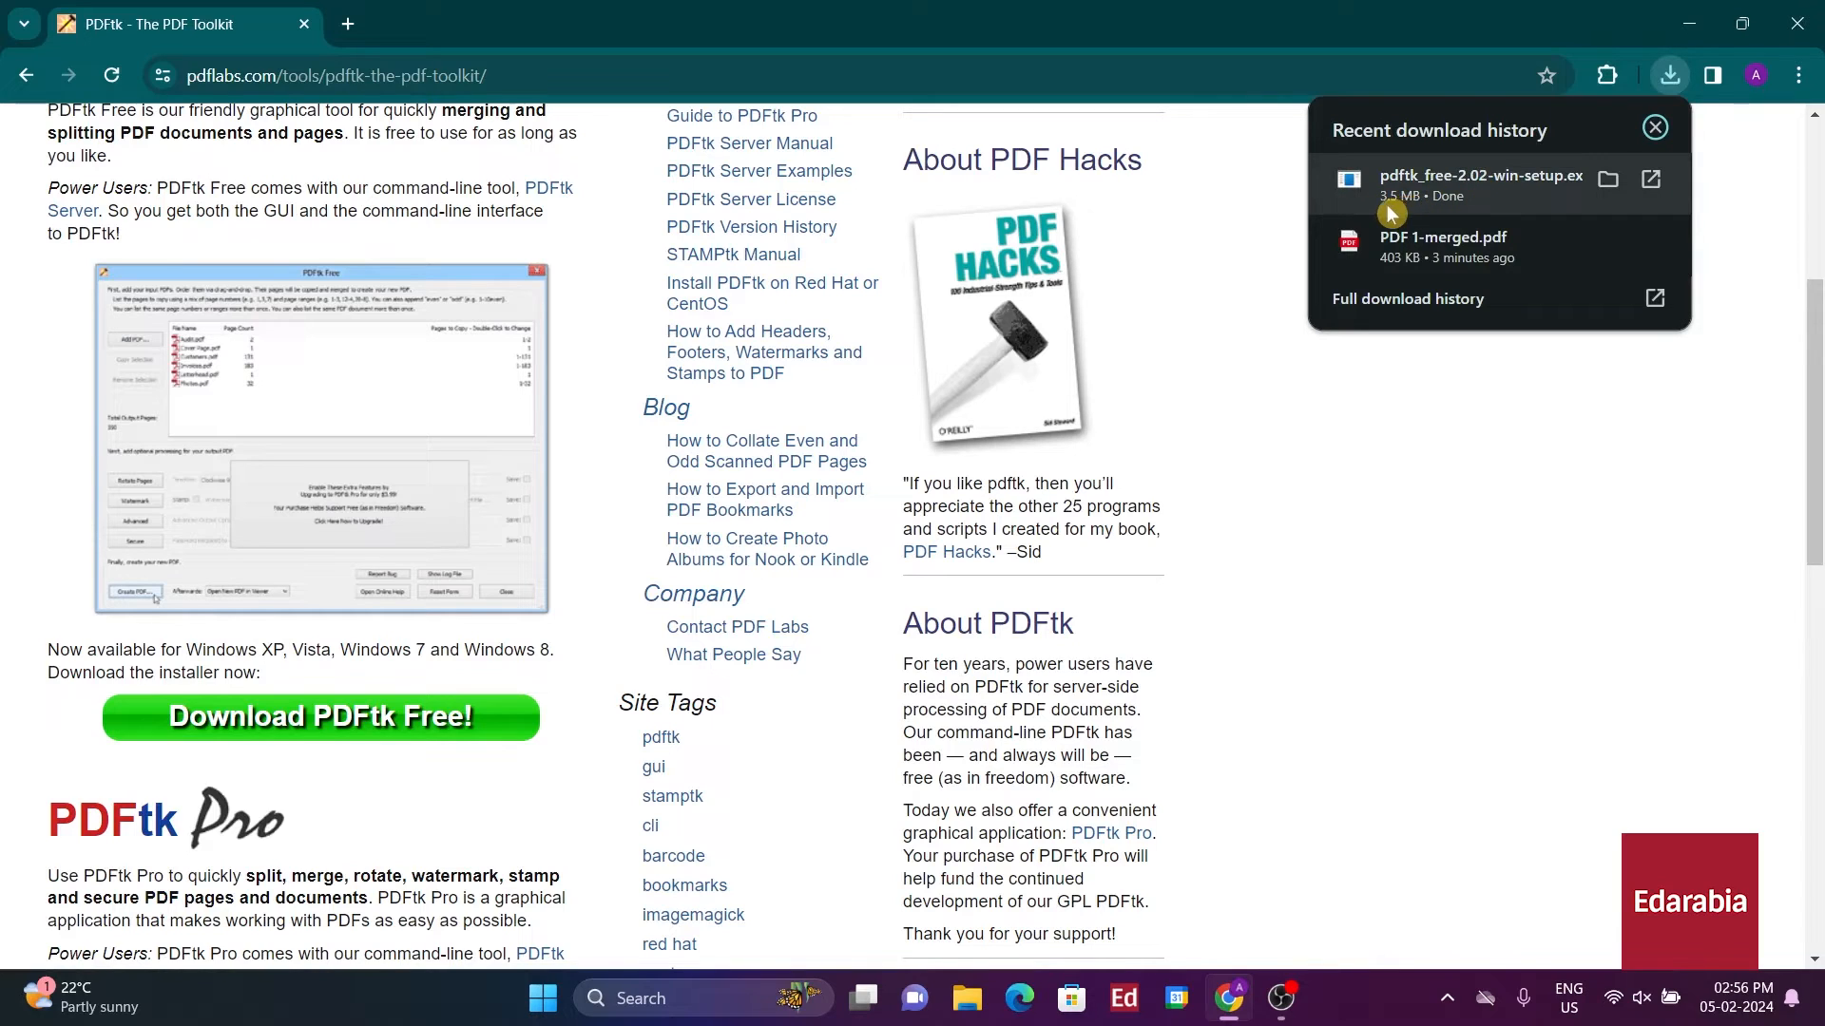
{"action": "left_click", "coordinate": [1505, 188]}
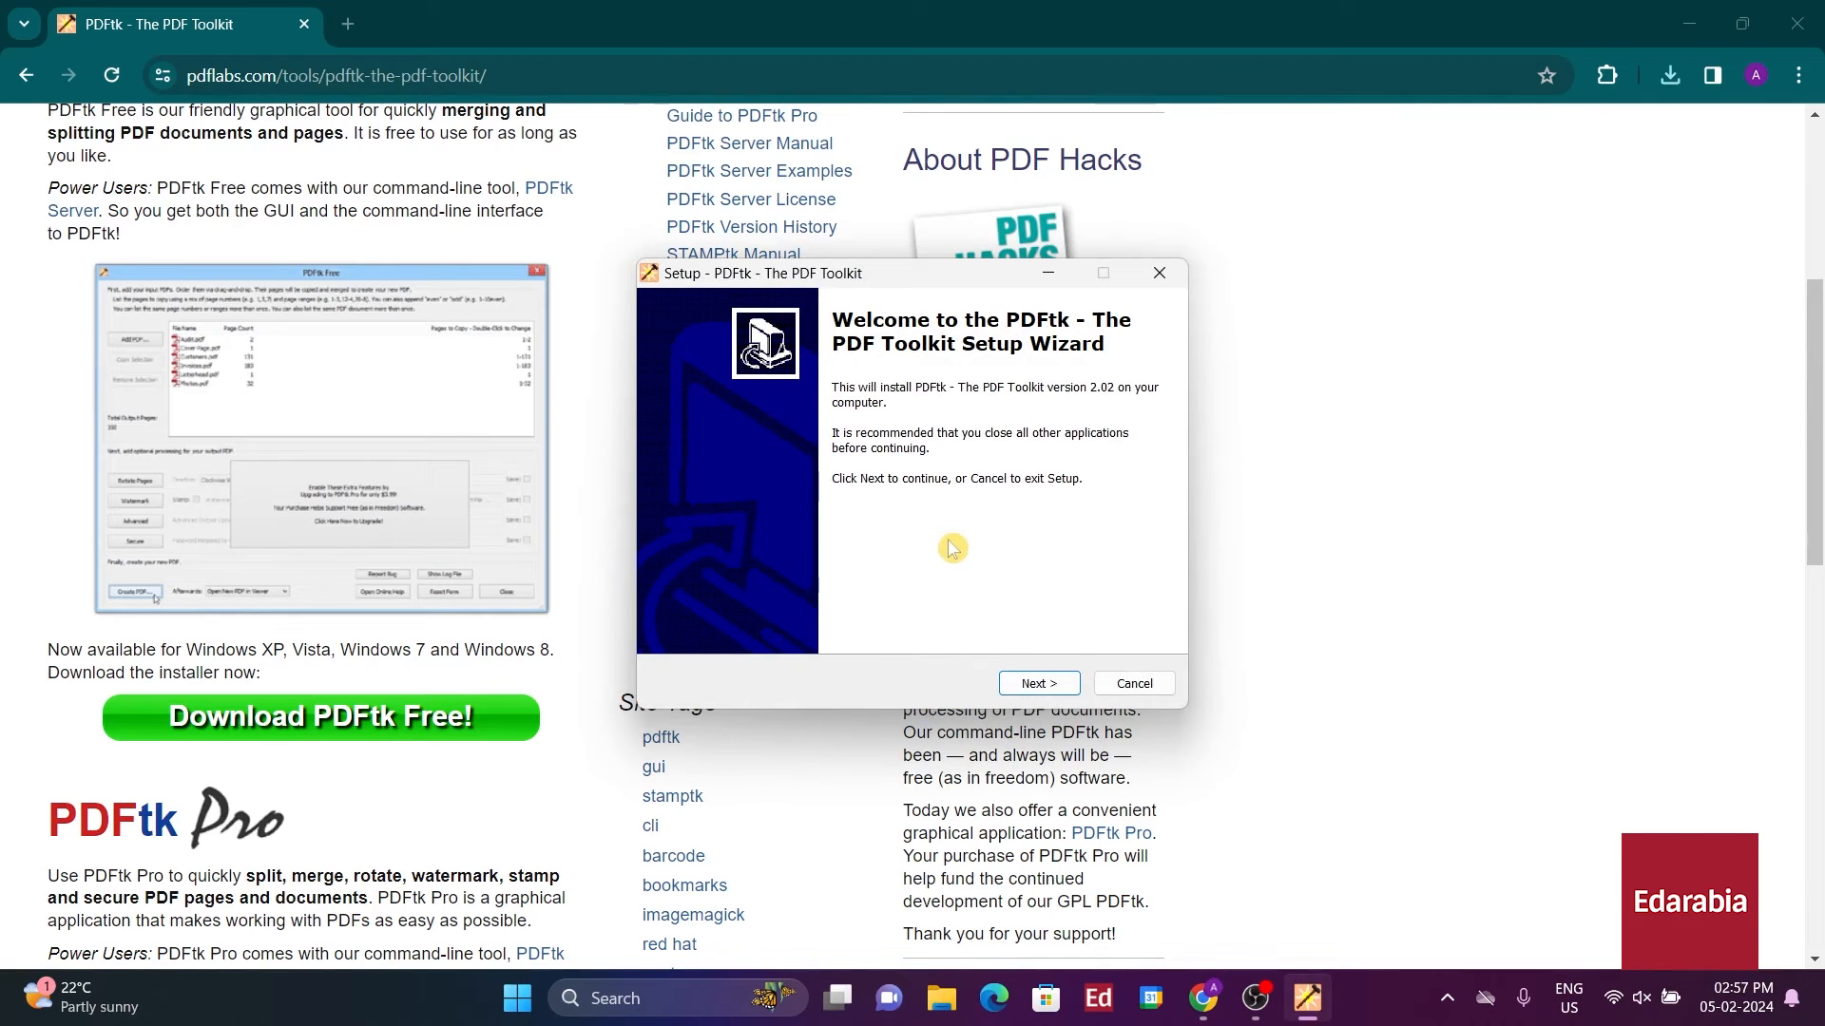
{"action": "left_click", "coordinate": [1039, 684]}
{"action": "left_click", "coordinate": [1046, 684]}
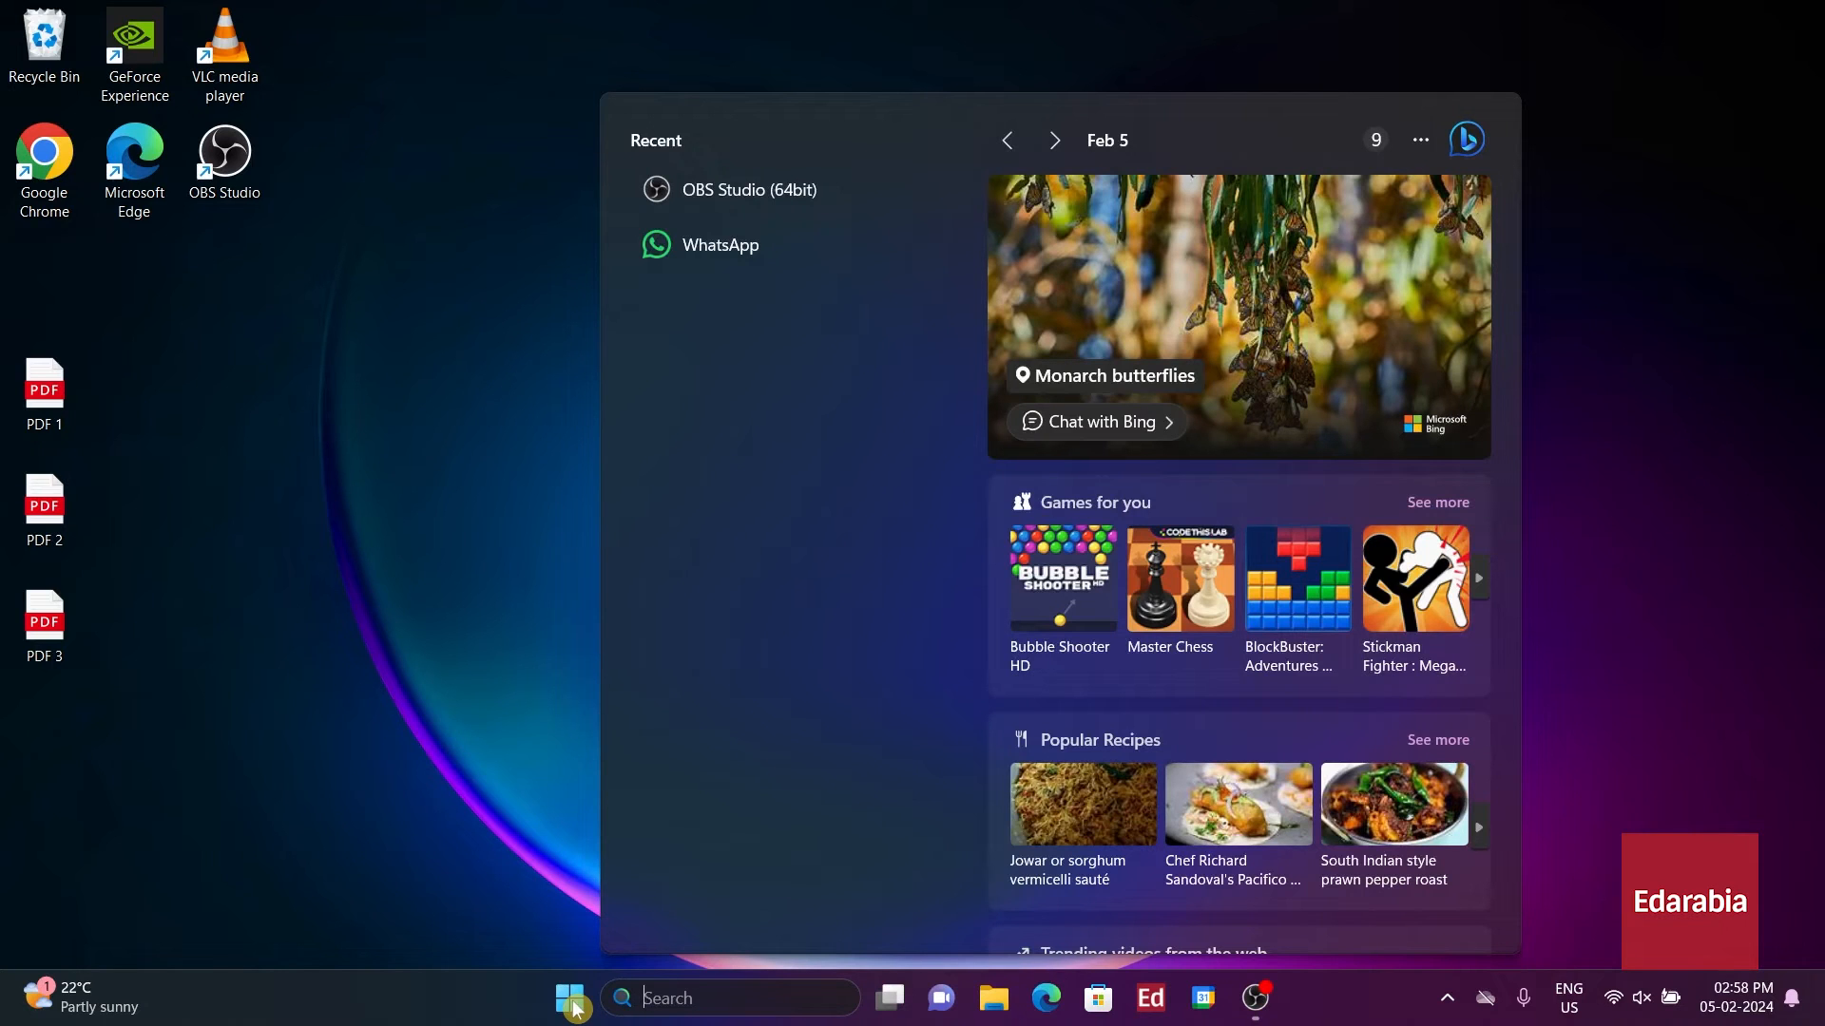
- Search Windows for "PDF T" and launch PDFtk - The PDF Toolkit
{"action": "type", "text": "PDF"}
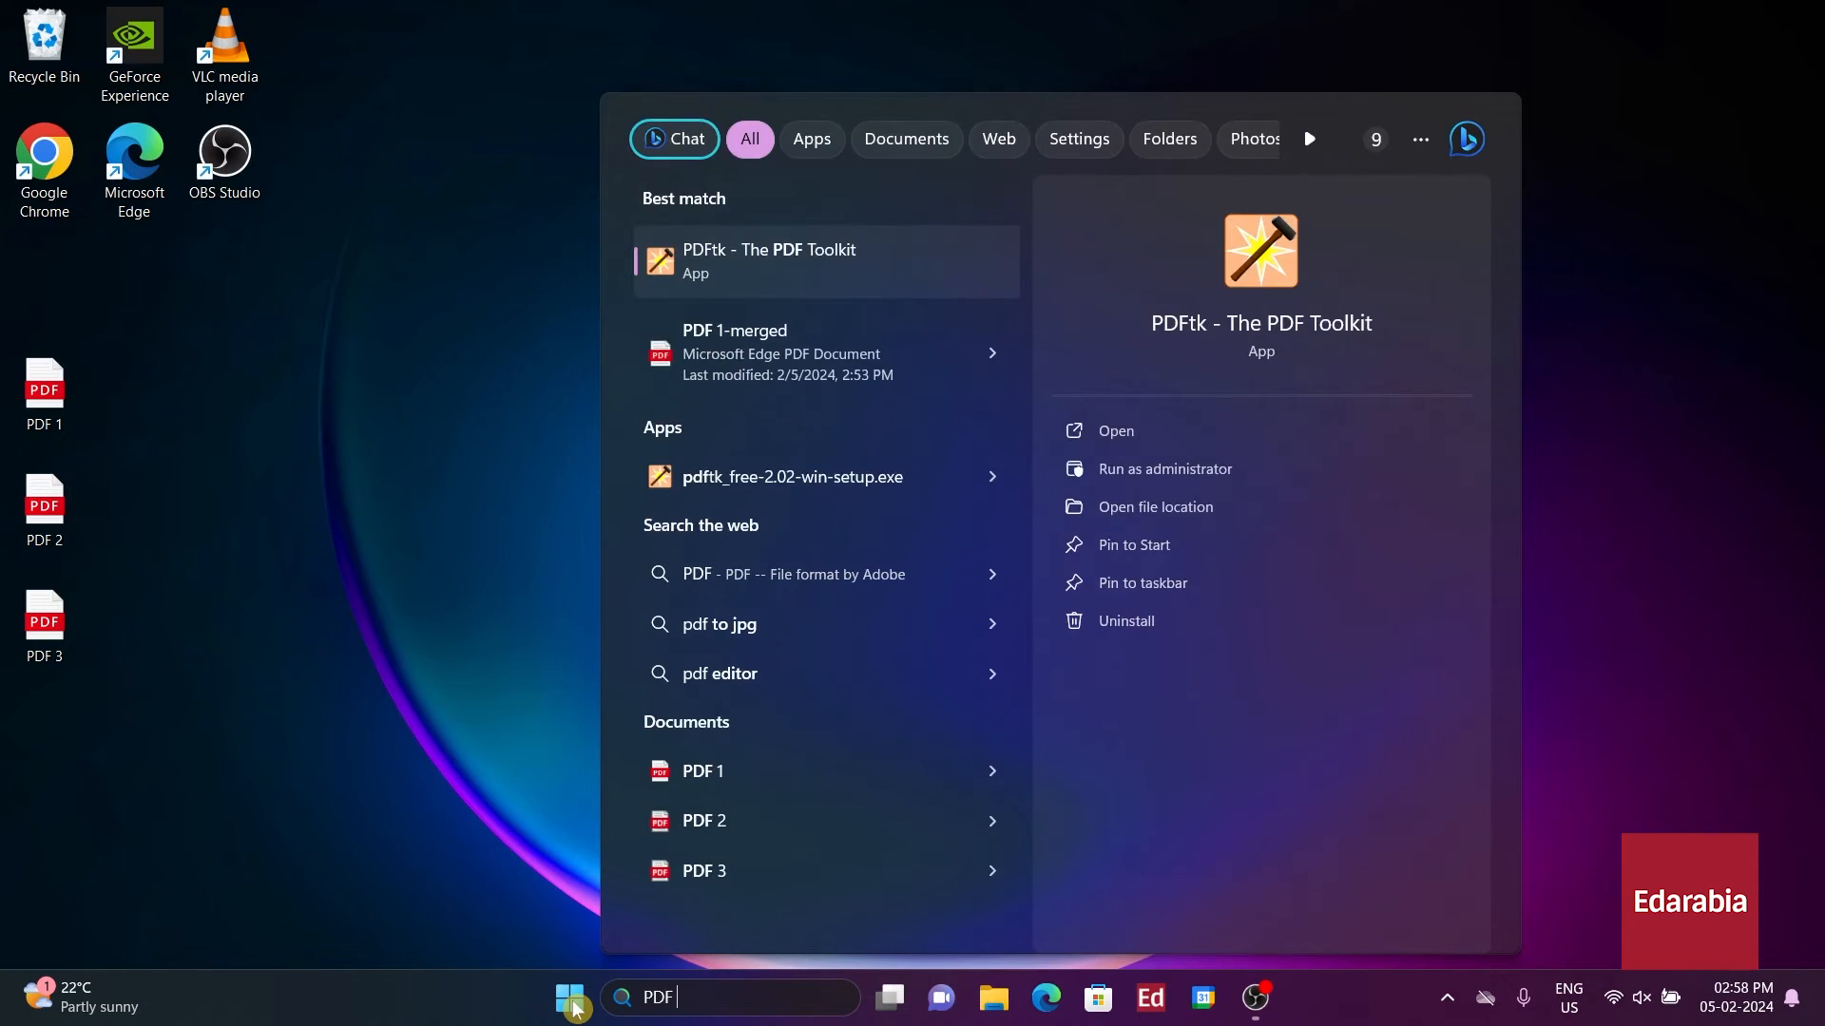
{"action": "type", "text": " T"}
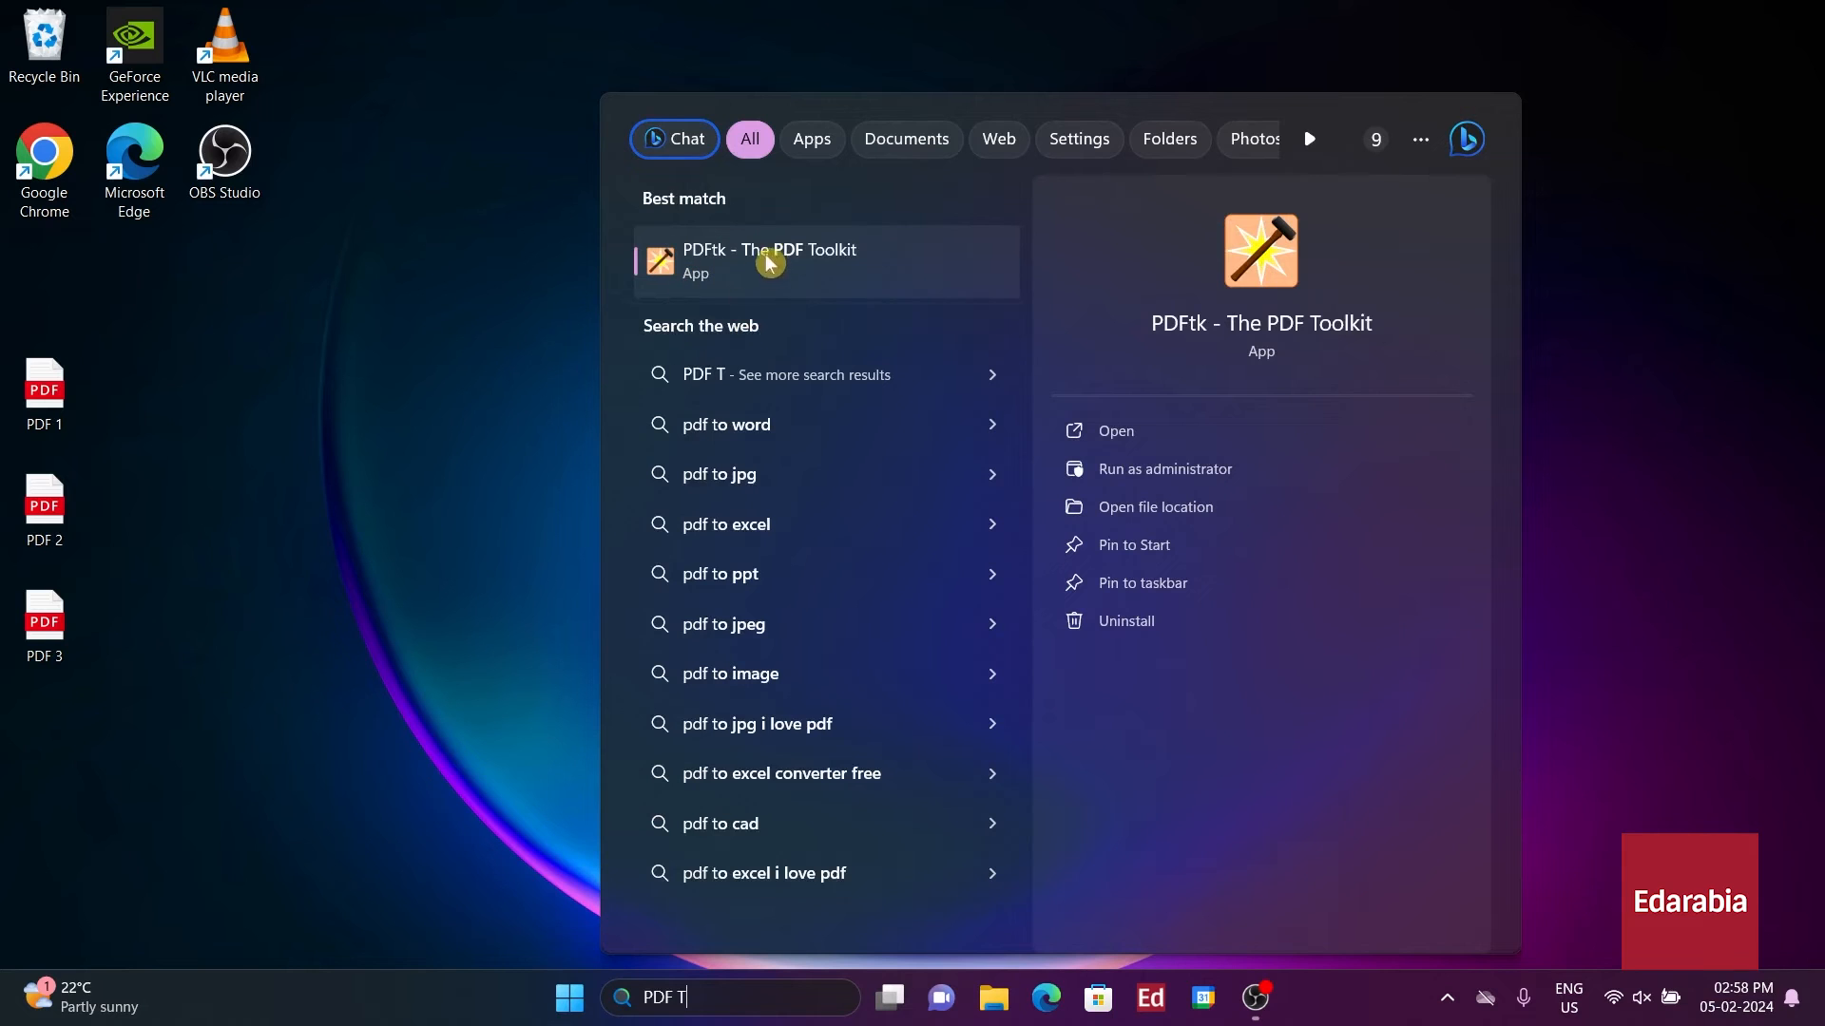
{"action": "left_click", "coordinate": [815, 282]}
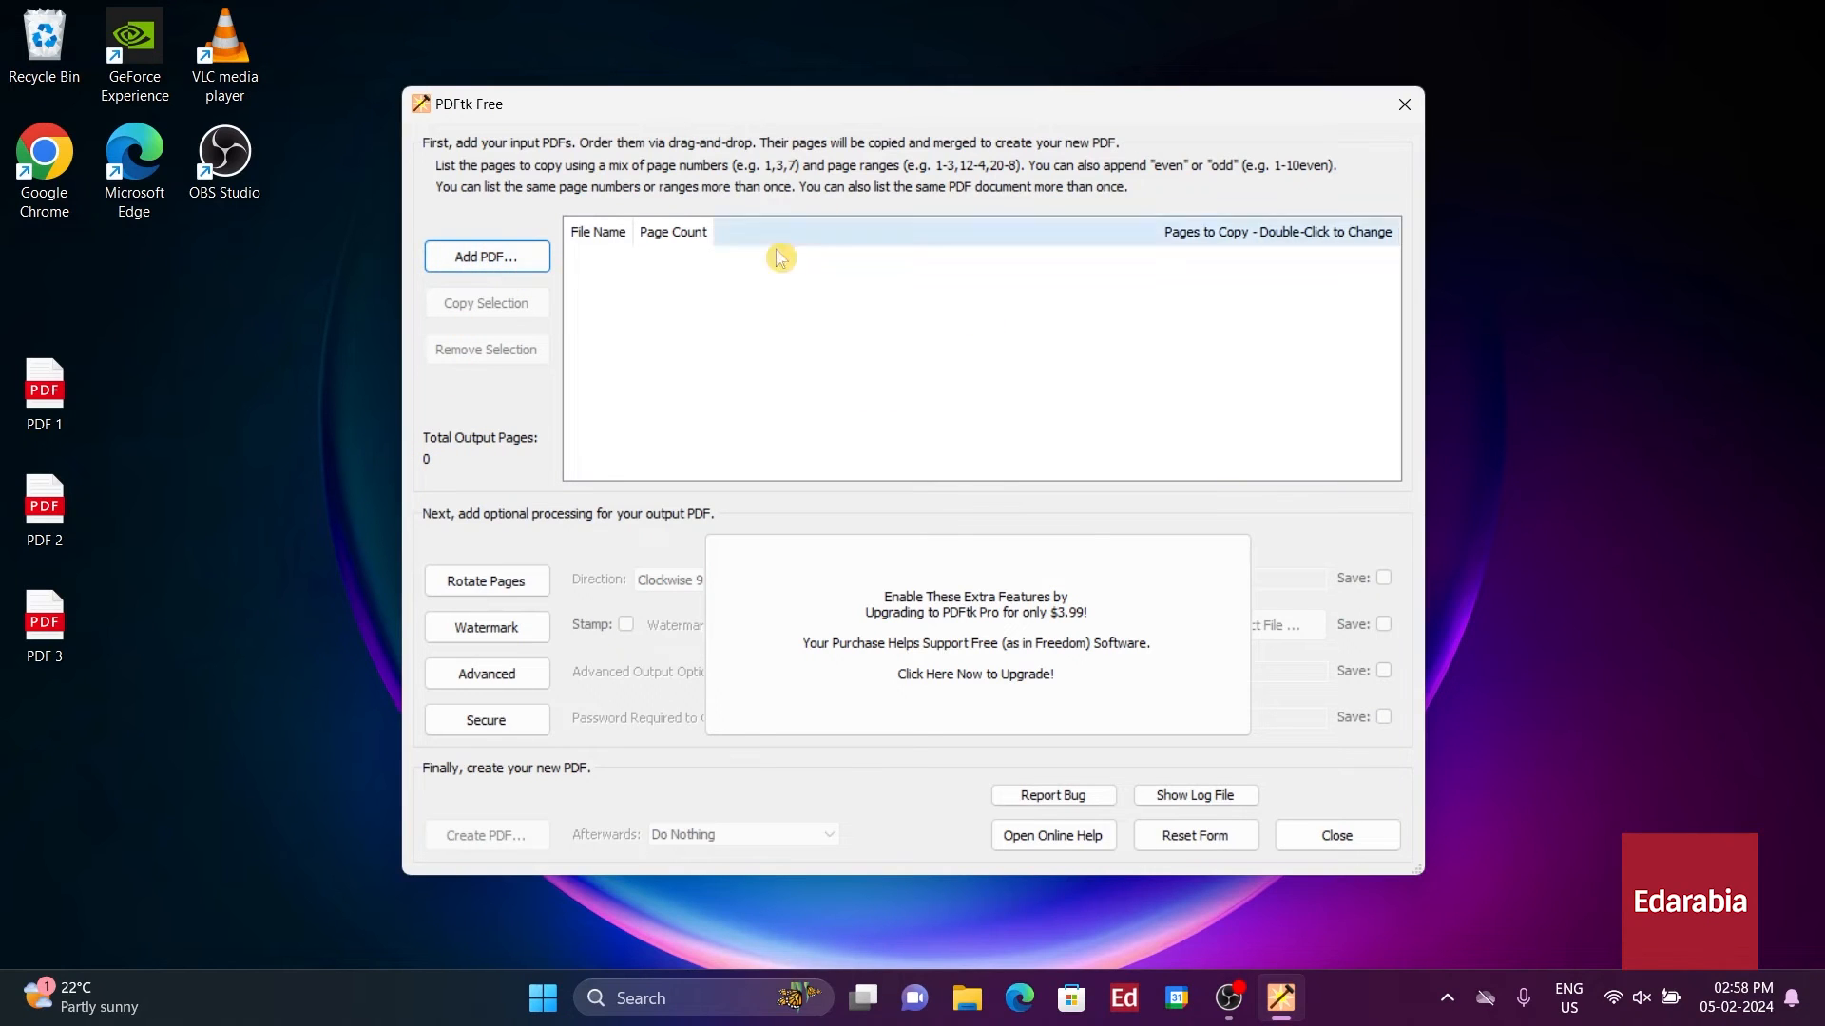
- Add PDF 1, PDF 2 and PDF 3 from the Desktop as input files, keeping them in that order
{"action": "left_click", "coordinate": [504, 255]}
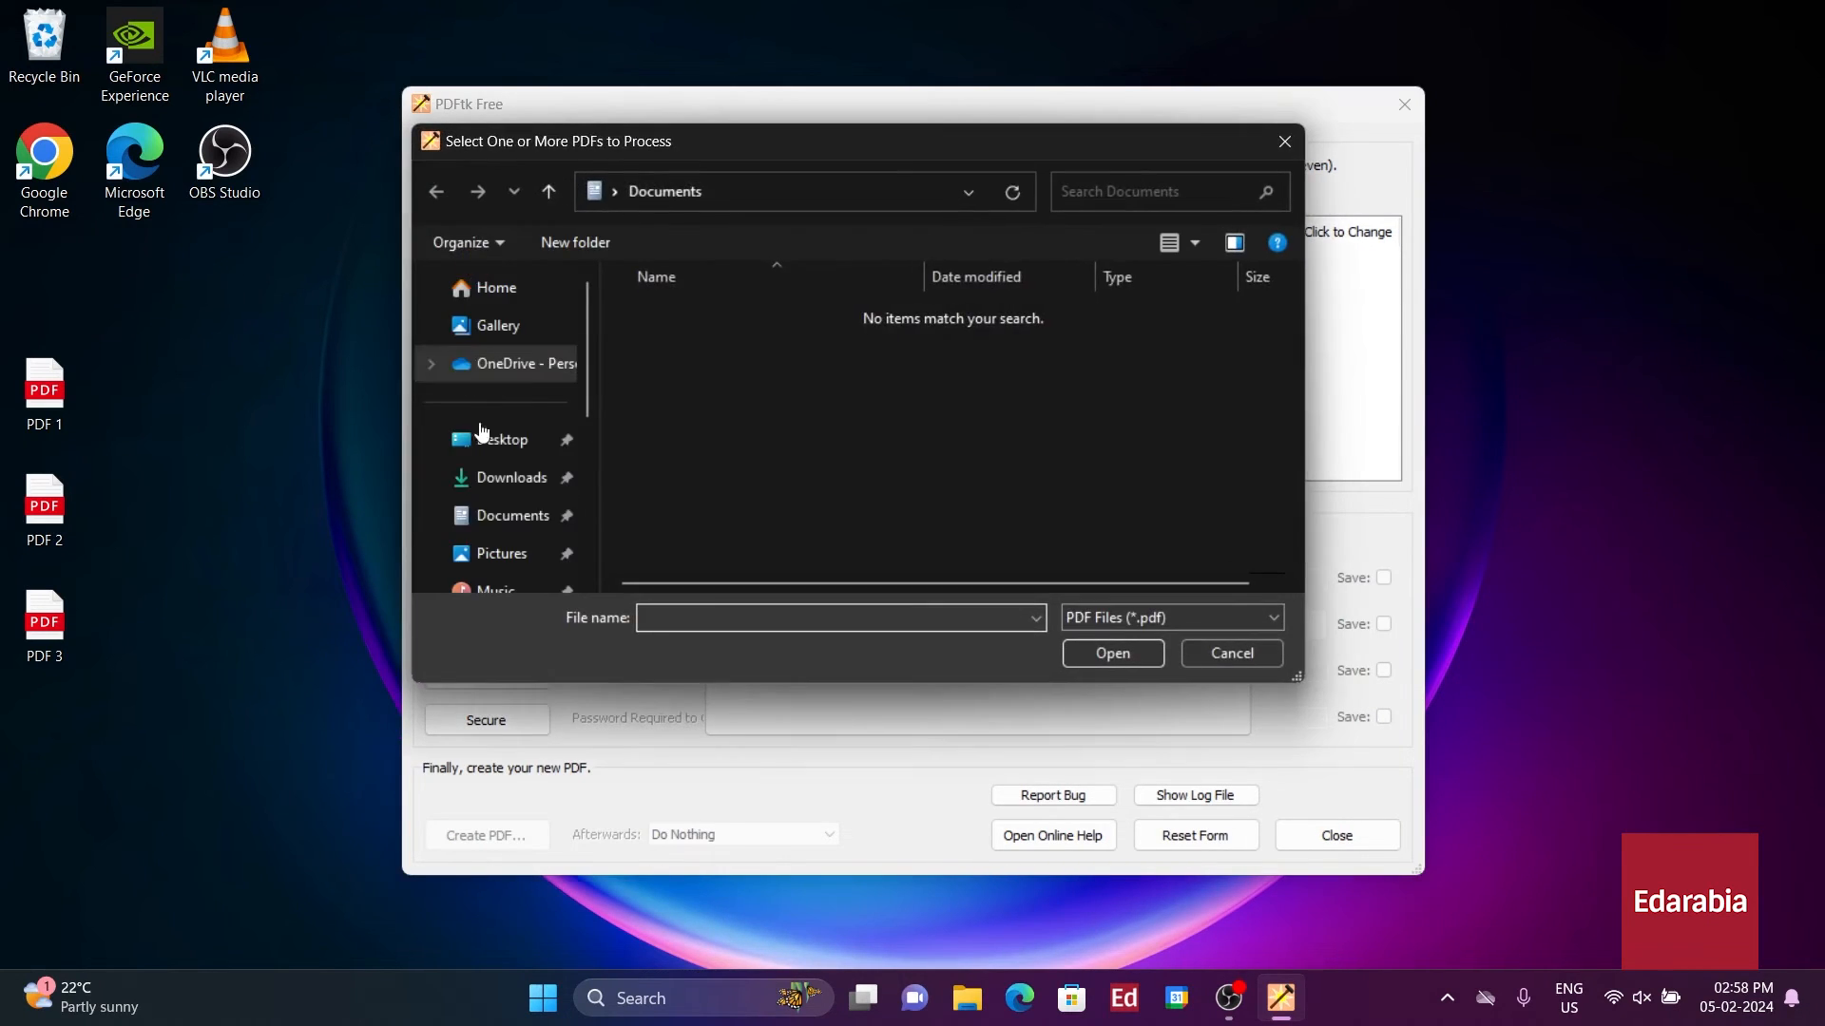
{"action": "left_click", "coordinate": [496, 440]}
{"action": "left_click_drag", "start_coordinate": [720, 332], "coordinate": [913, 476]}
{"action": "left_click", "coordinate": [1096, 653]}
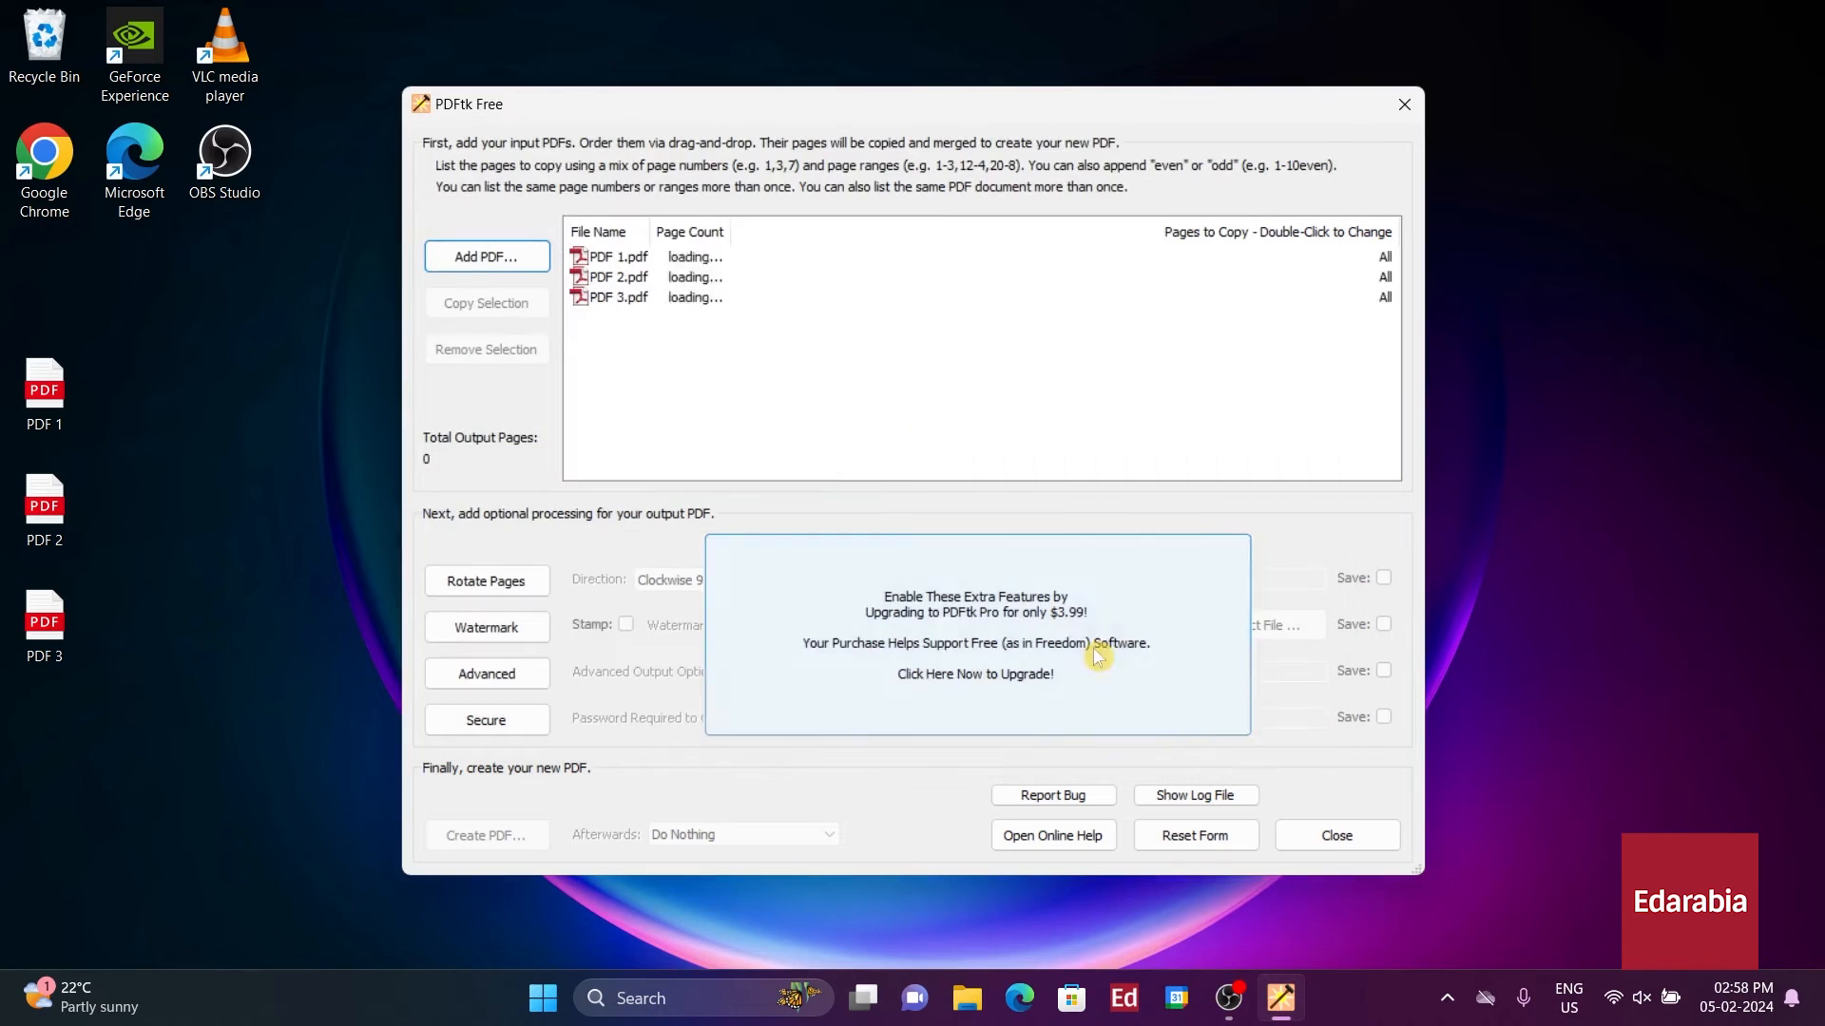
{"action": "mouse_move", "coordinate": [620, 278]}
{"action": "left_mouse_down"}
{"action": "mouse_move", "coordinate": [631, 326]}
{"action": "mouse_move", "coordinate": [630, 252]}
{"action": "mouse_move", "coordinate": [629, 270]}
{"action": "left_mouse_up"}
{"action": "left_click", "coordinate": [638, 337]}
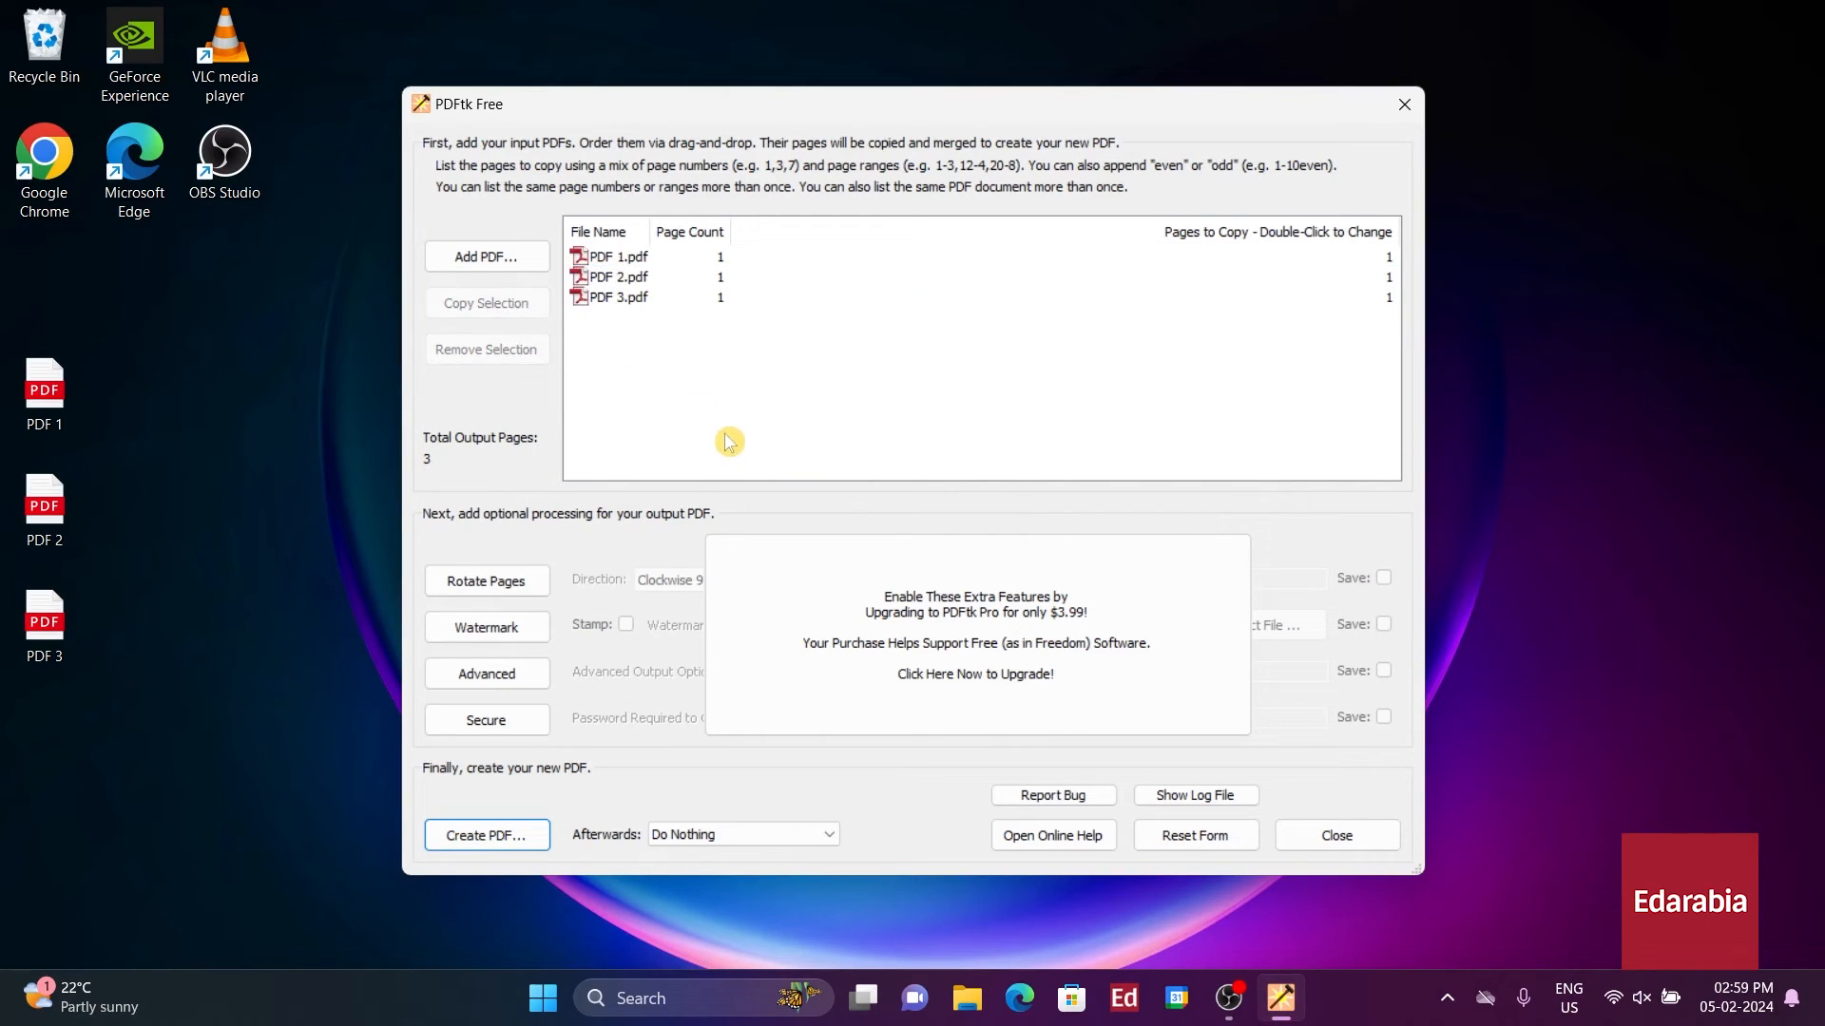
- Open the pages-to-copy entry of PDF 1.pdf for editing and leave it without entering a new range
{"action": "double_click", "coordinate": [1377, 265]}
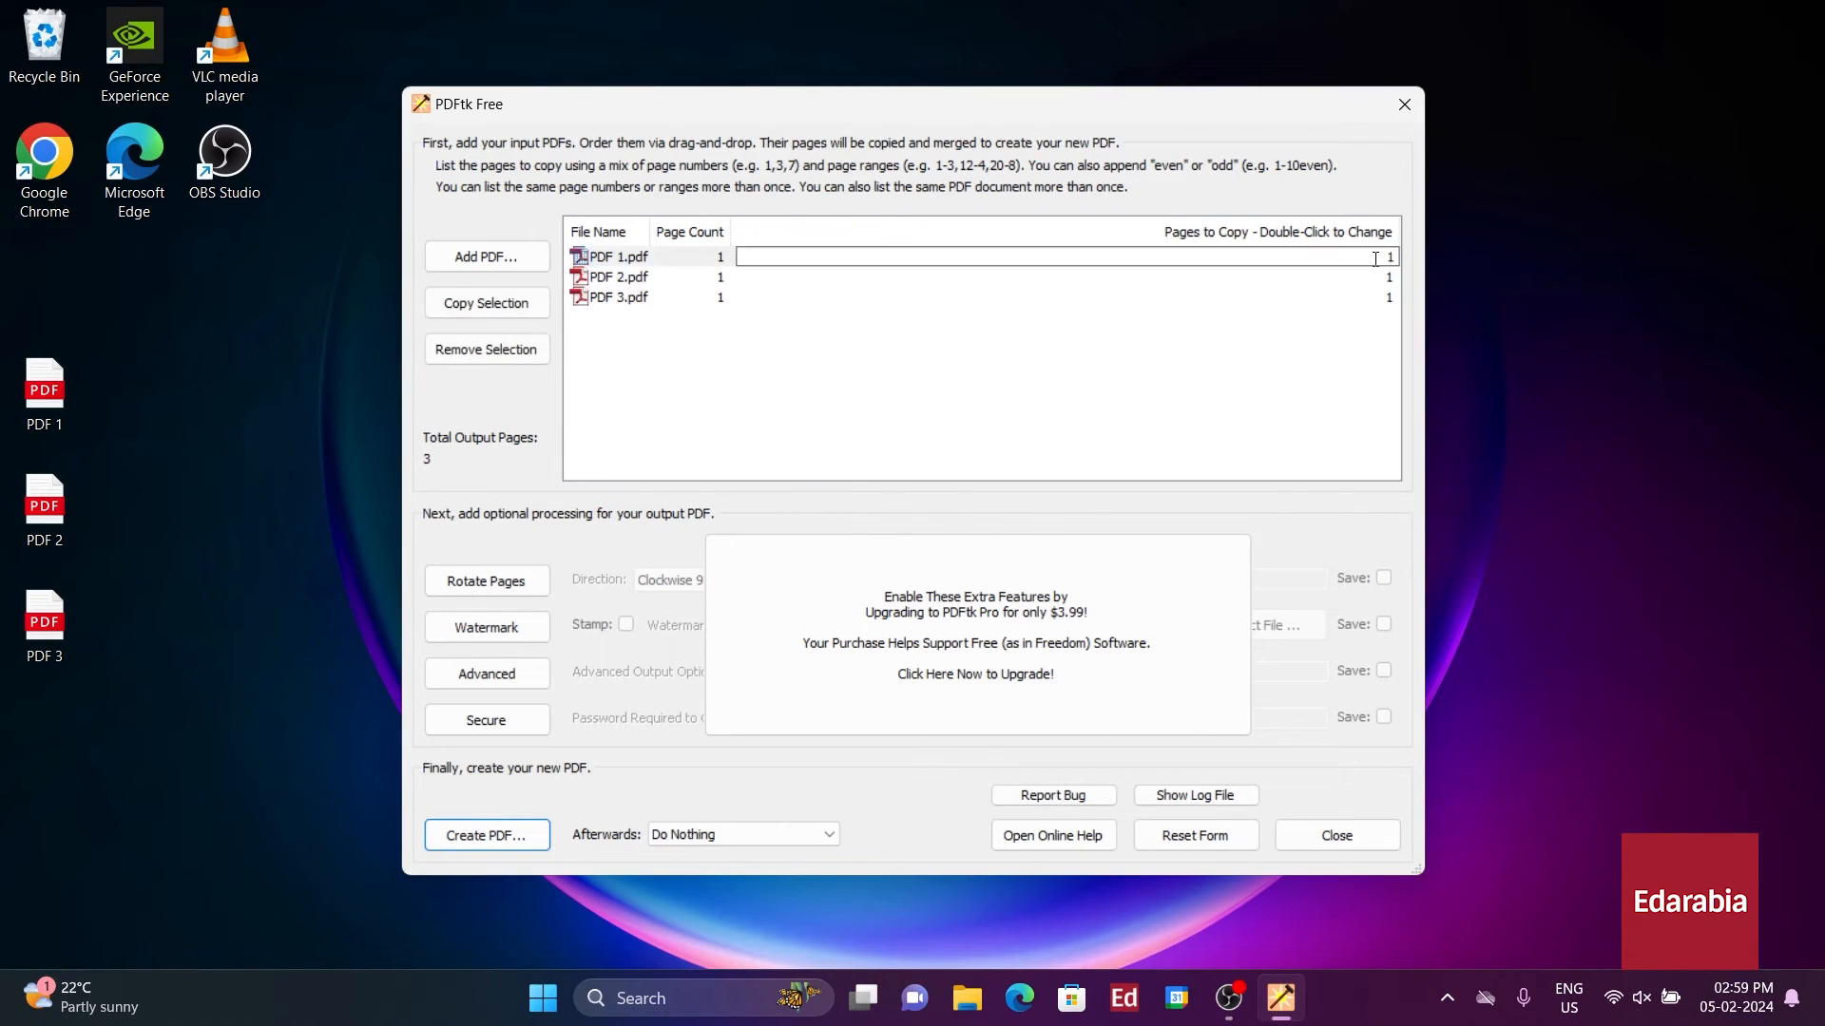
{"action": "left_click", "coordinate": [917, 385]}
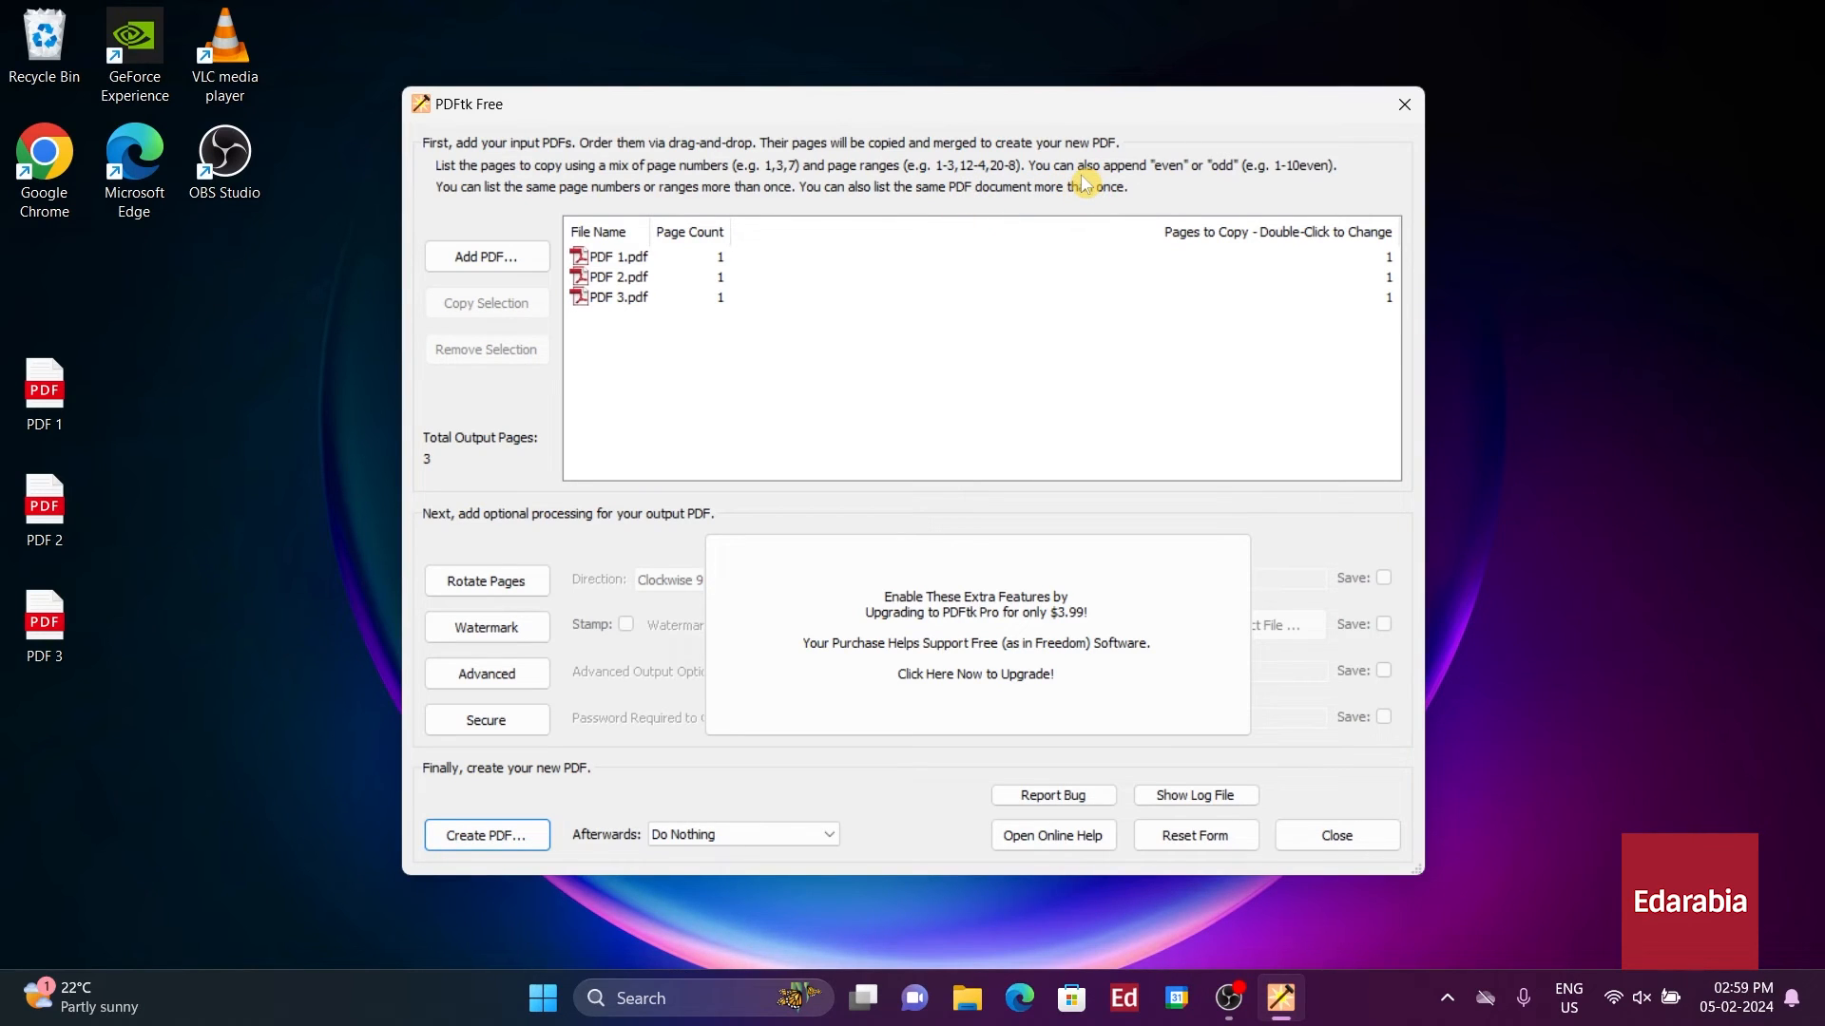
- Duplicate the PDF 3.pdf entry in the input list and remove the extra copy again
{"action": "left_click", "coordinate": [658, 300]}
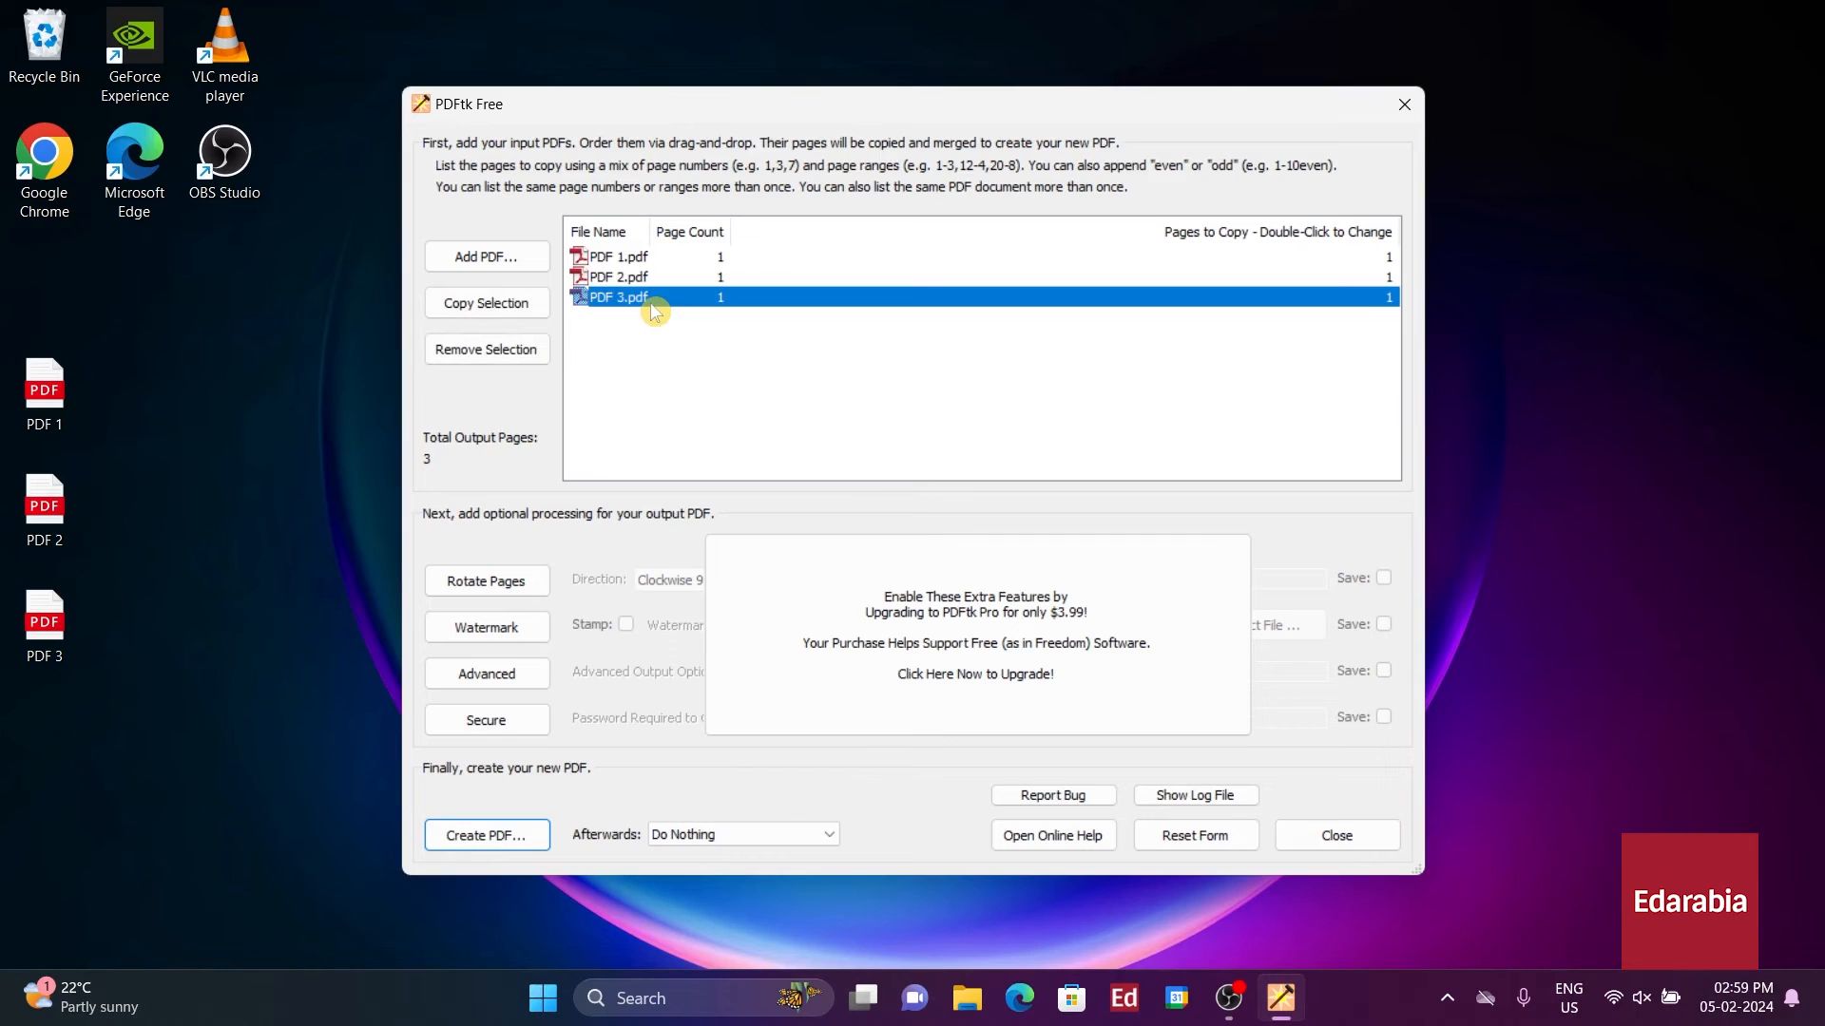
{"action": "left_click", "coordinate": [461, 306]}
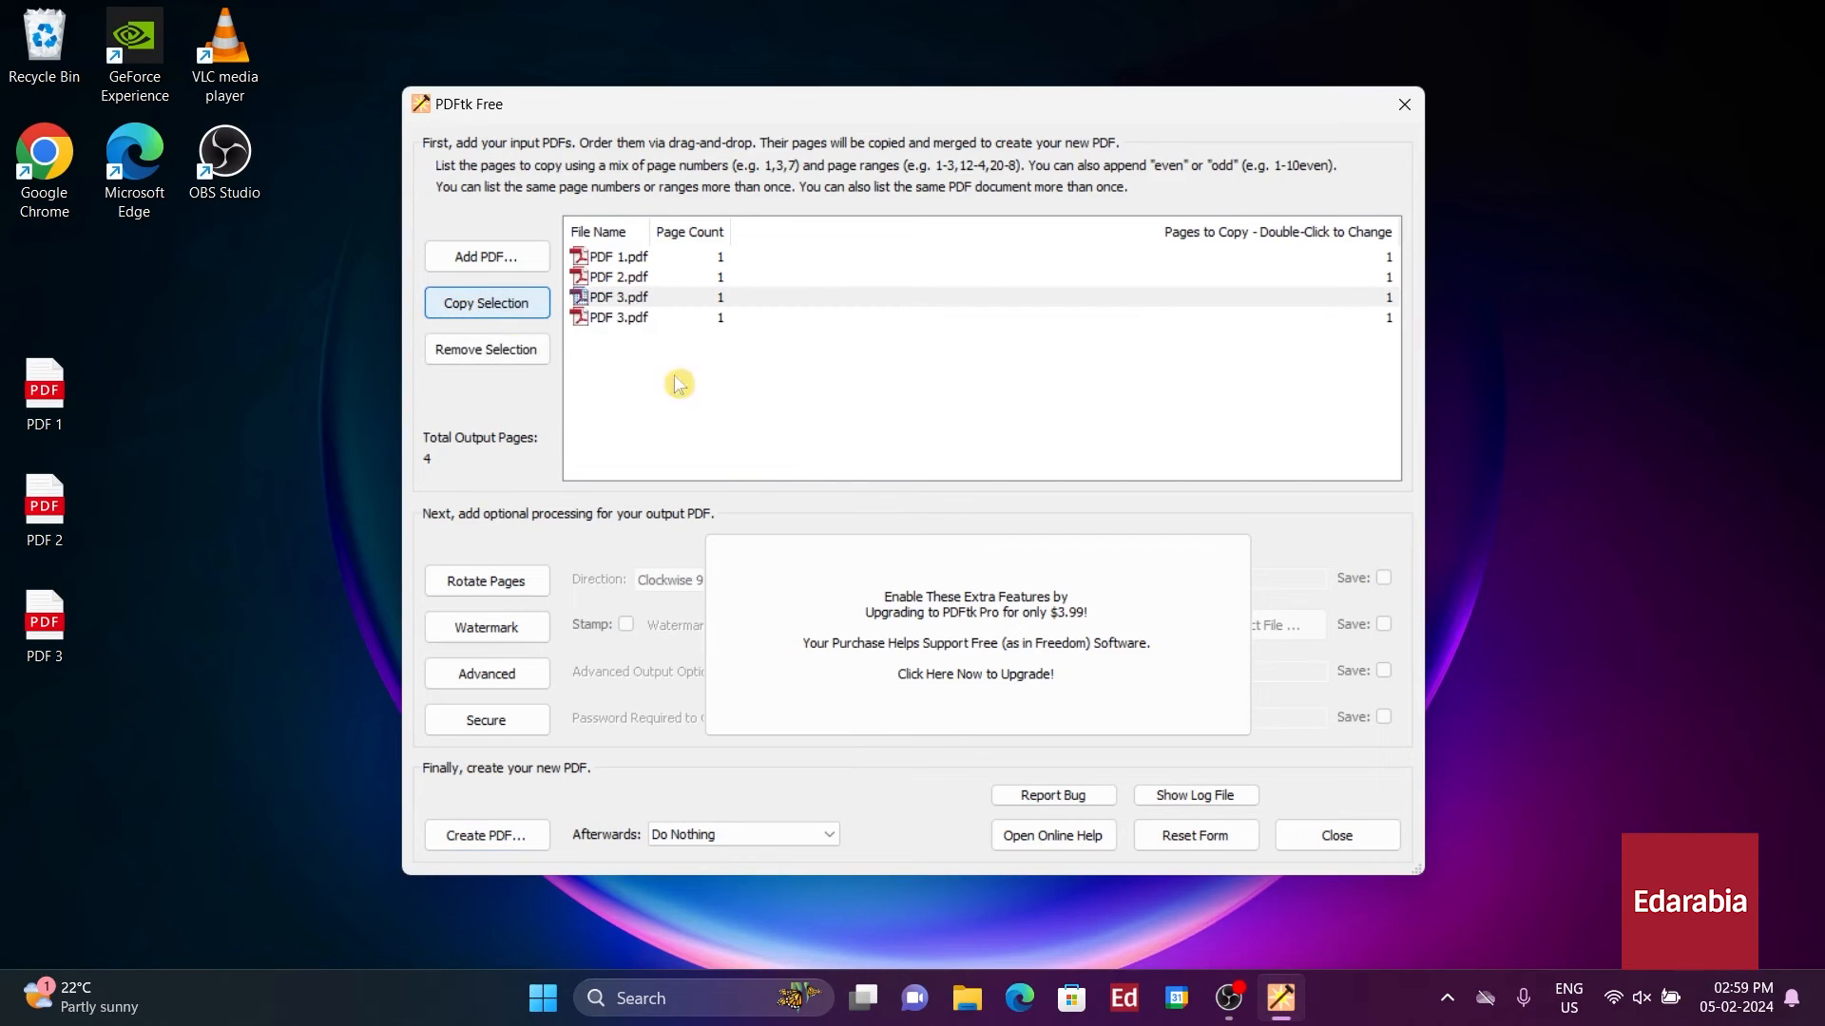
{"action": "left_click", "coordinate": [628, 320]}
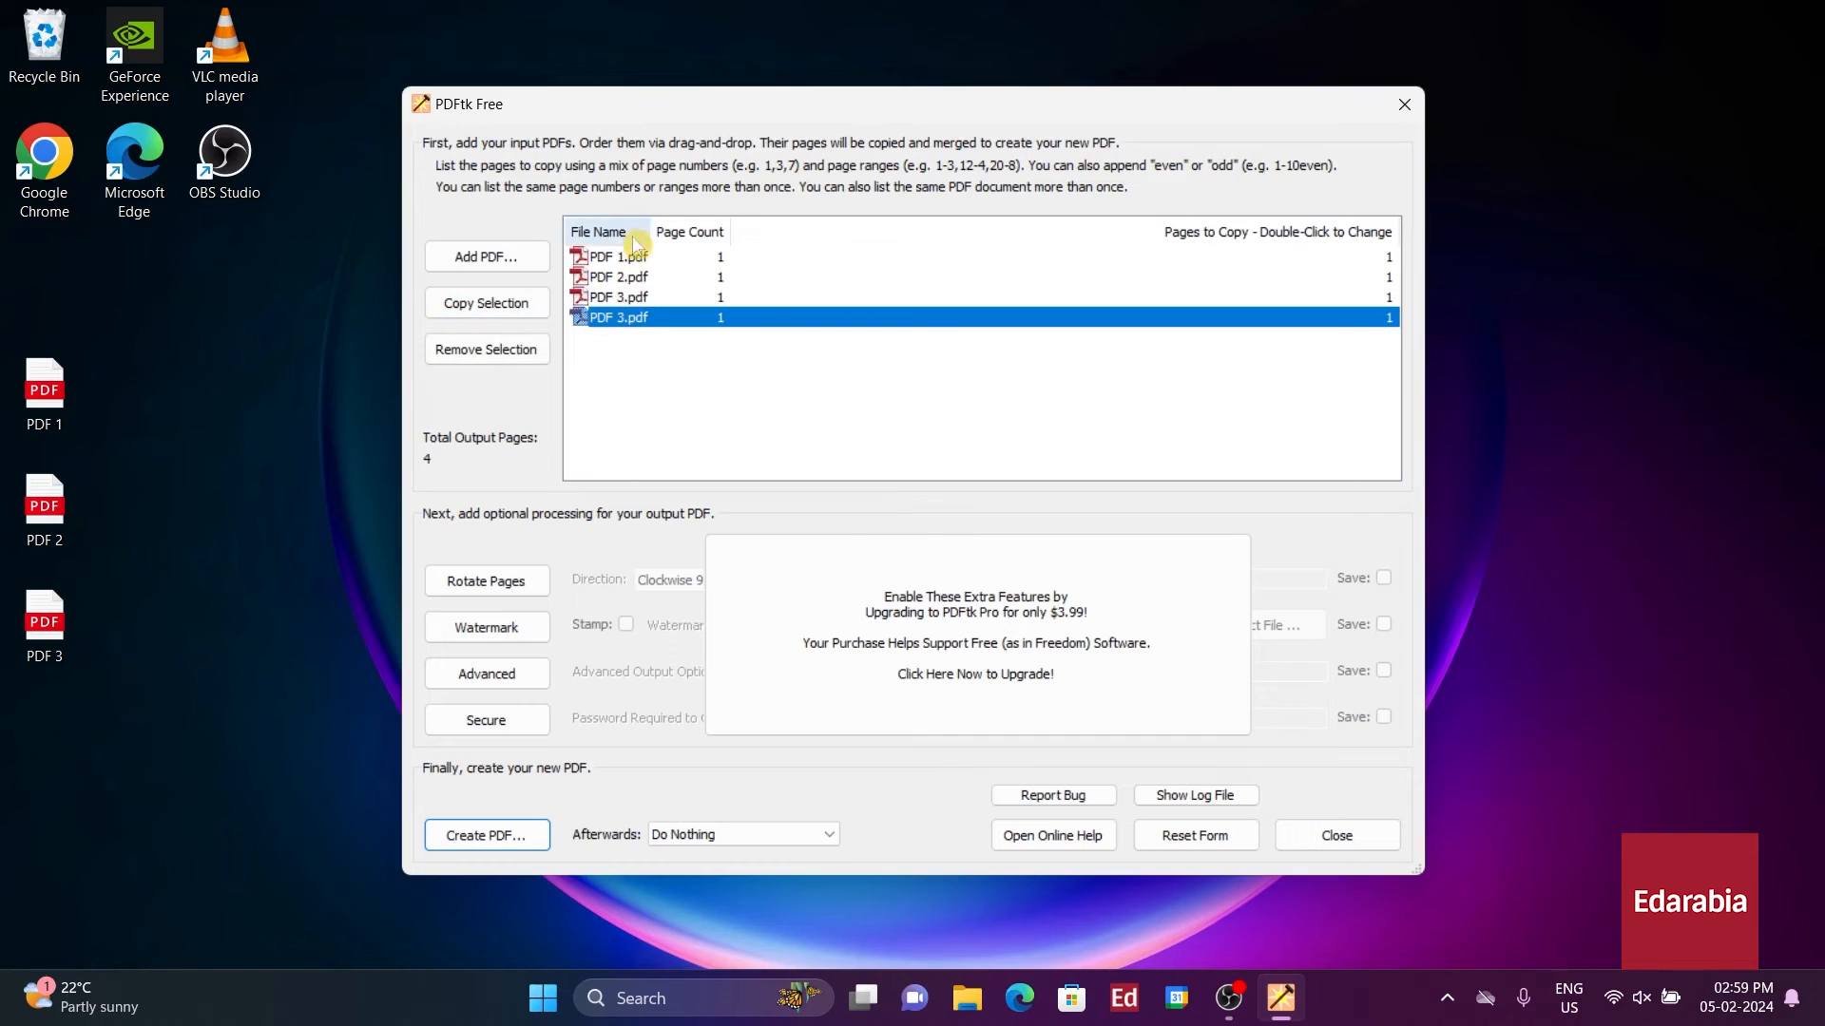
{"action": "left_click", "coordinate": [511, 360]}
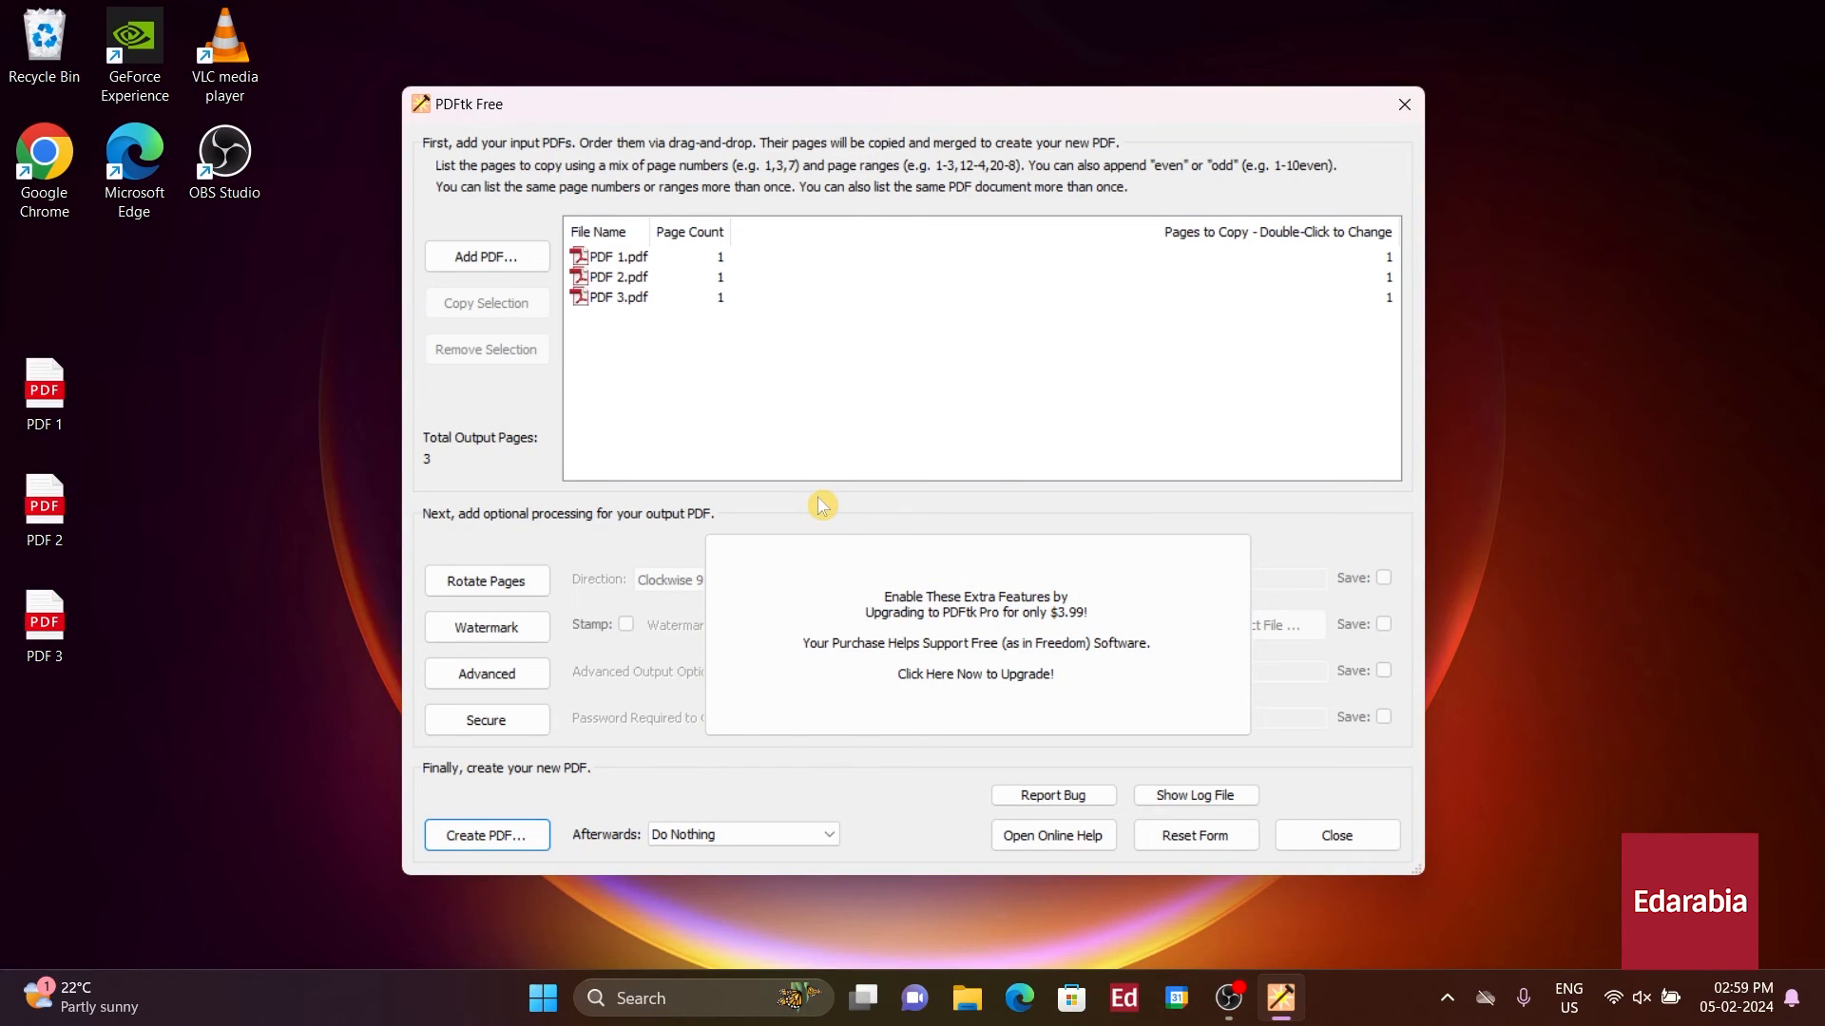
- Create the merged PDF from the three input files and save it on the Desktop as Combined
{"action": "left_click", "coordinate": [479, 837]}
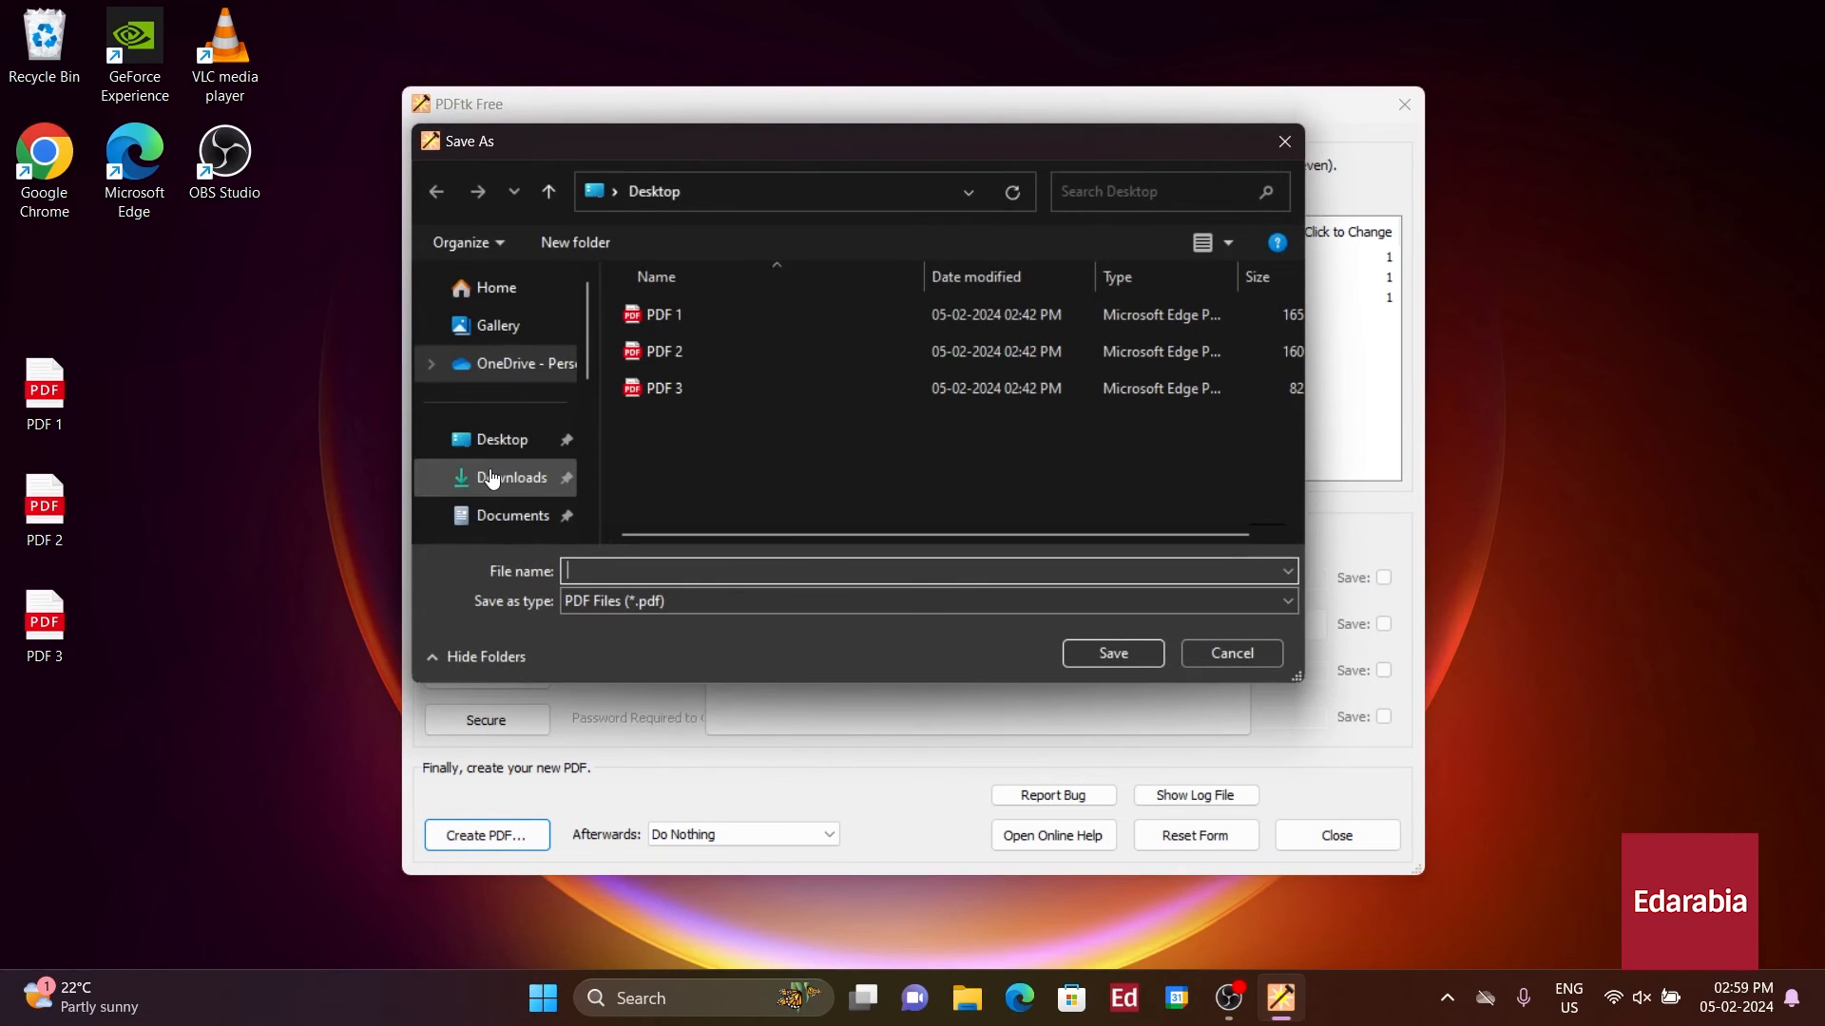
{"action": "left_click", "coordinate": [475, 439]}
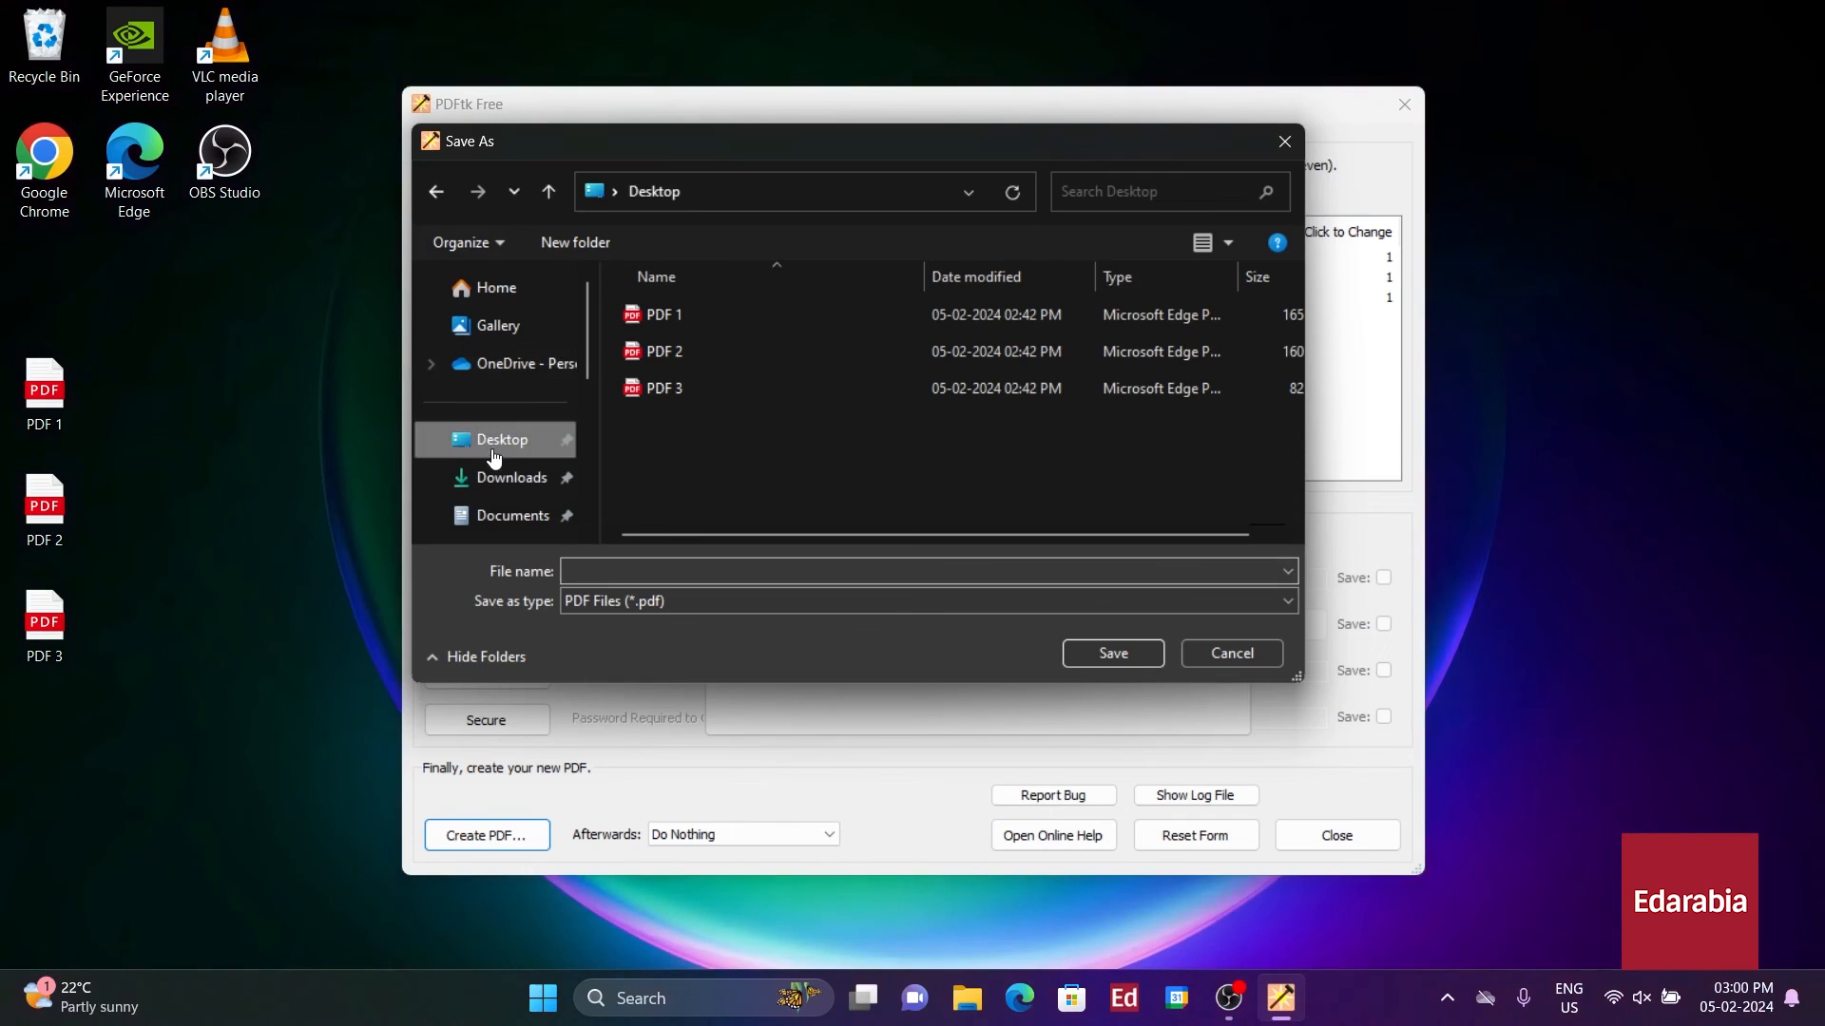
{"action": "left_click", "coordinate": [878, 467]}
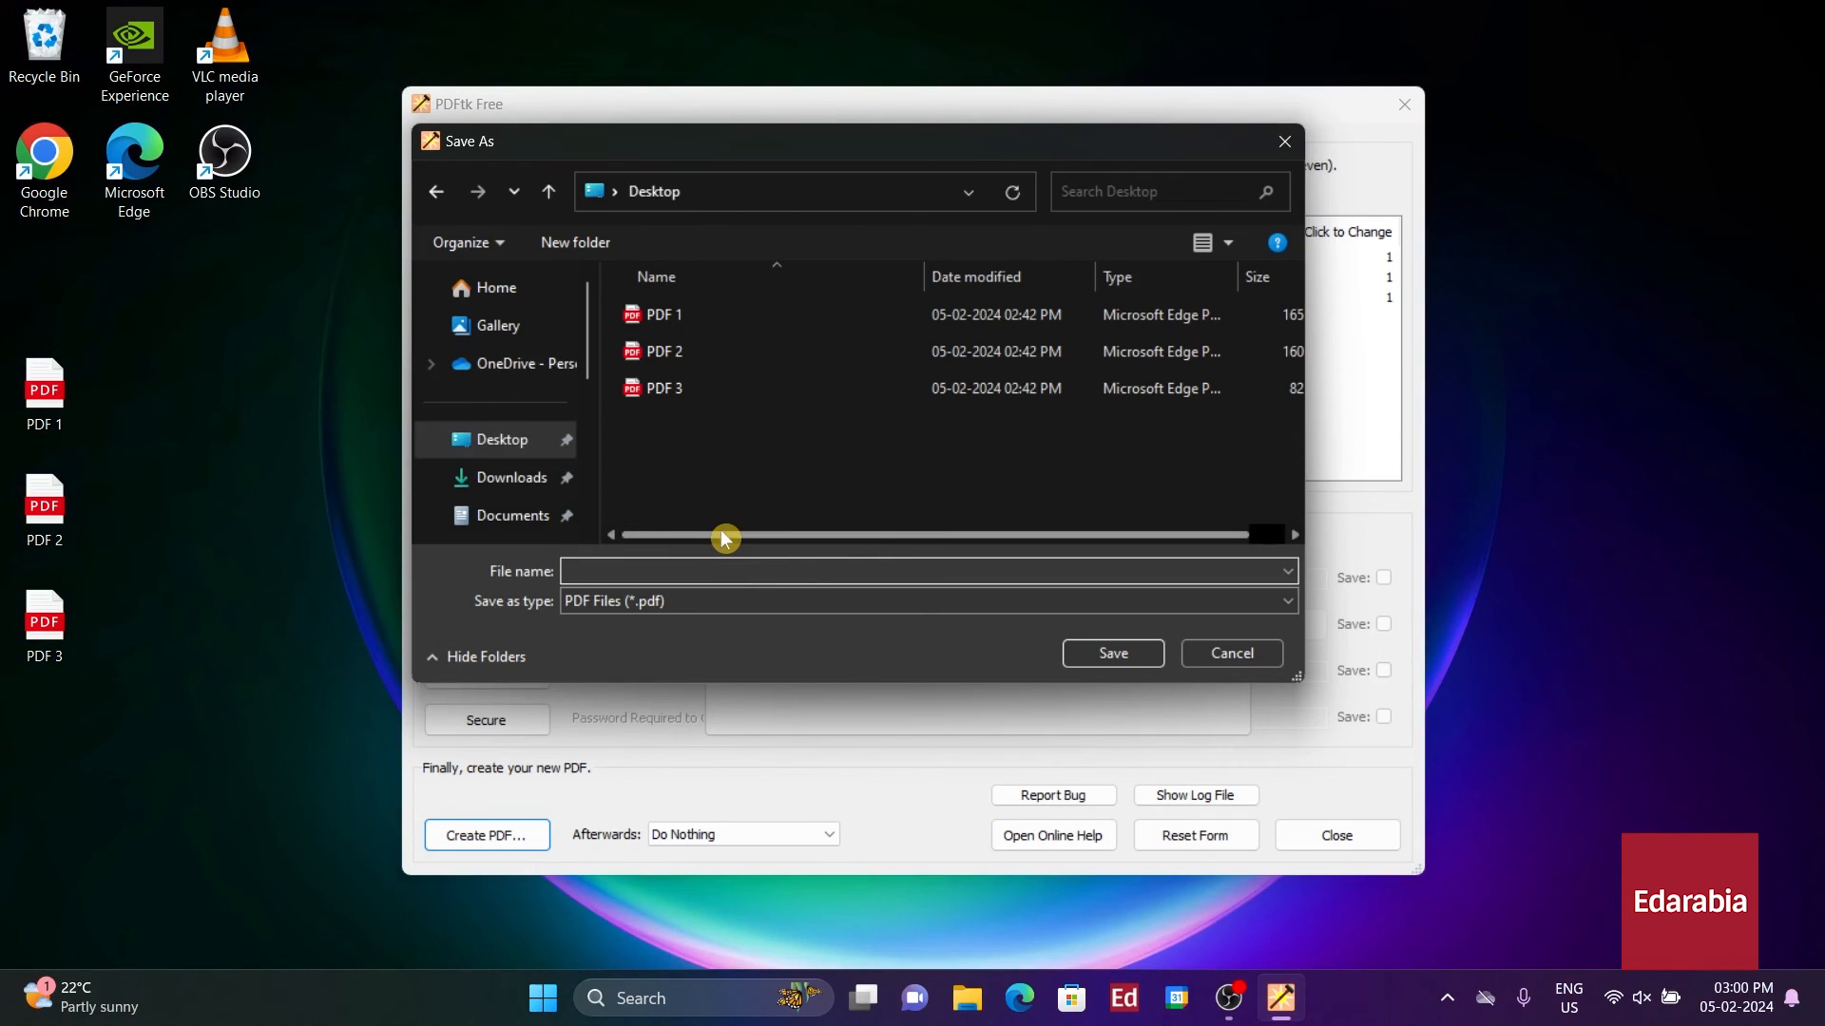
{"action": "type", "text": "Combined"}
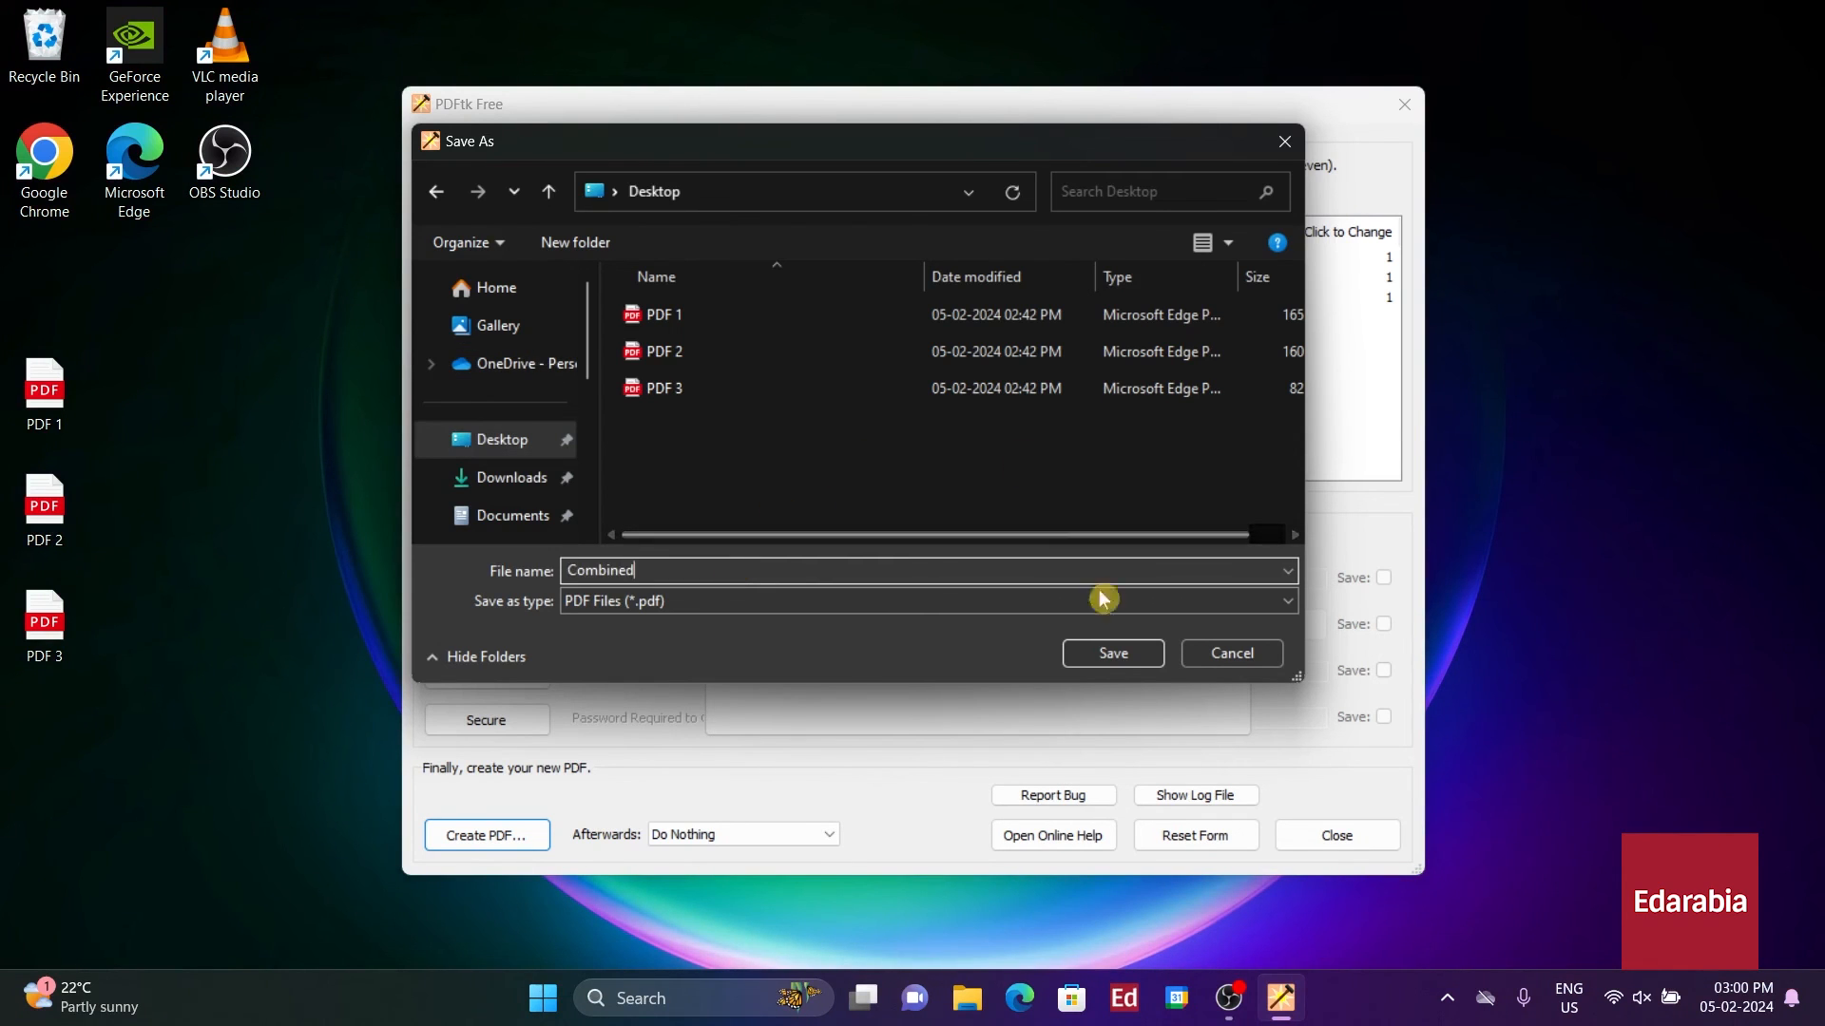
{"action": "left_click", "coordinate": [1112, 653]}
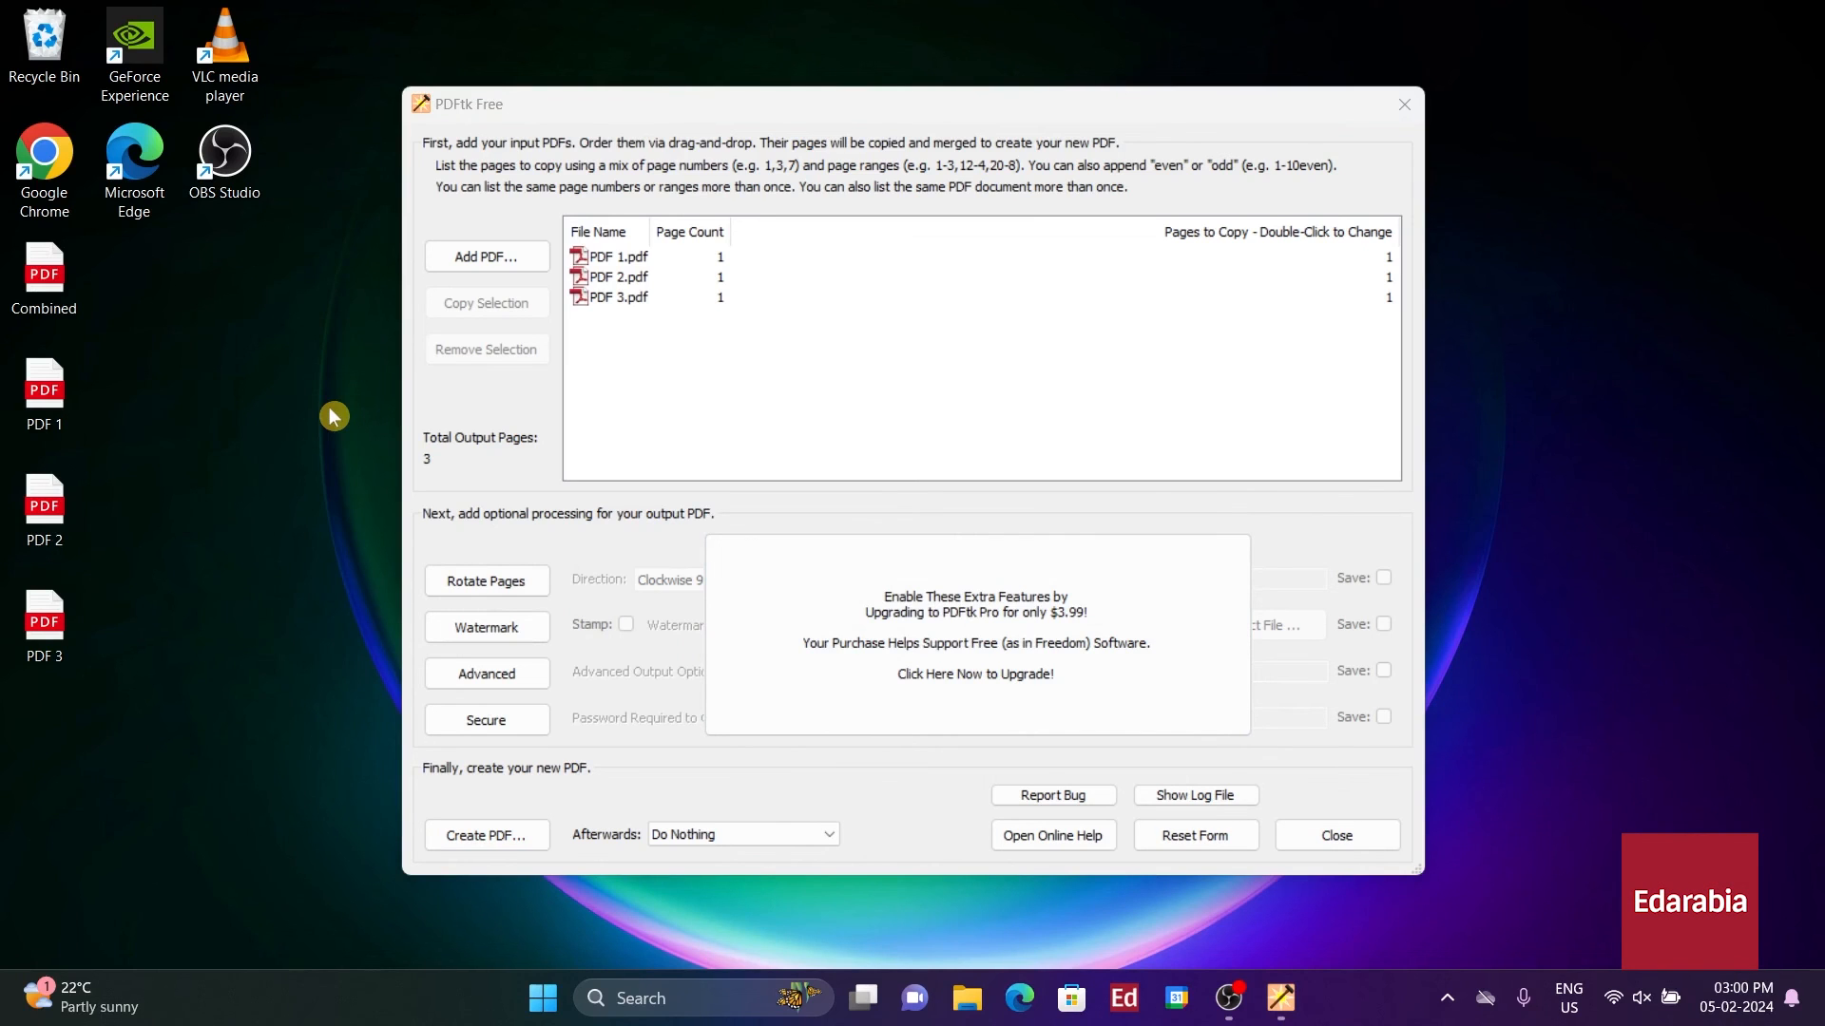
- Open the Combined file from the Desktop and check its pages and their order
{"action": "double_click", "coordinate": [59, 283]}
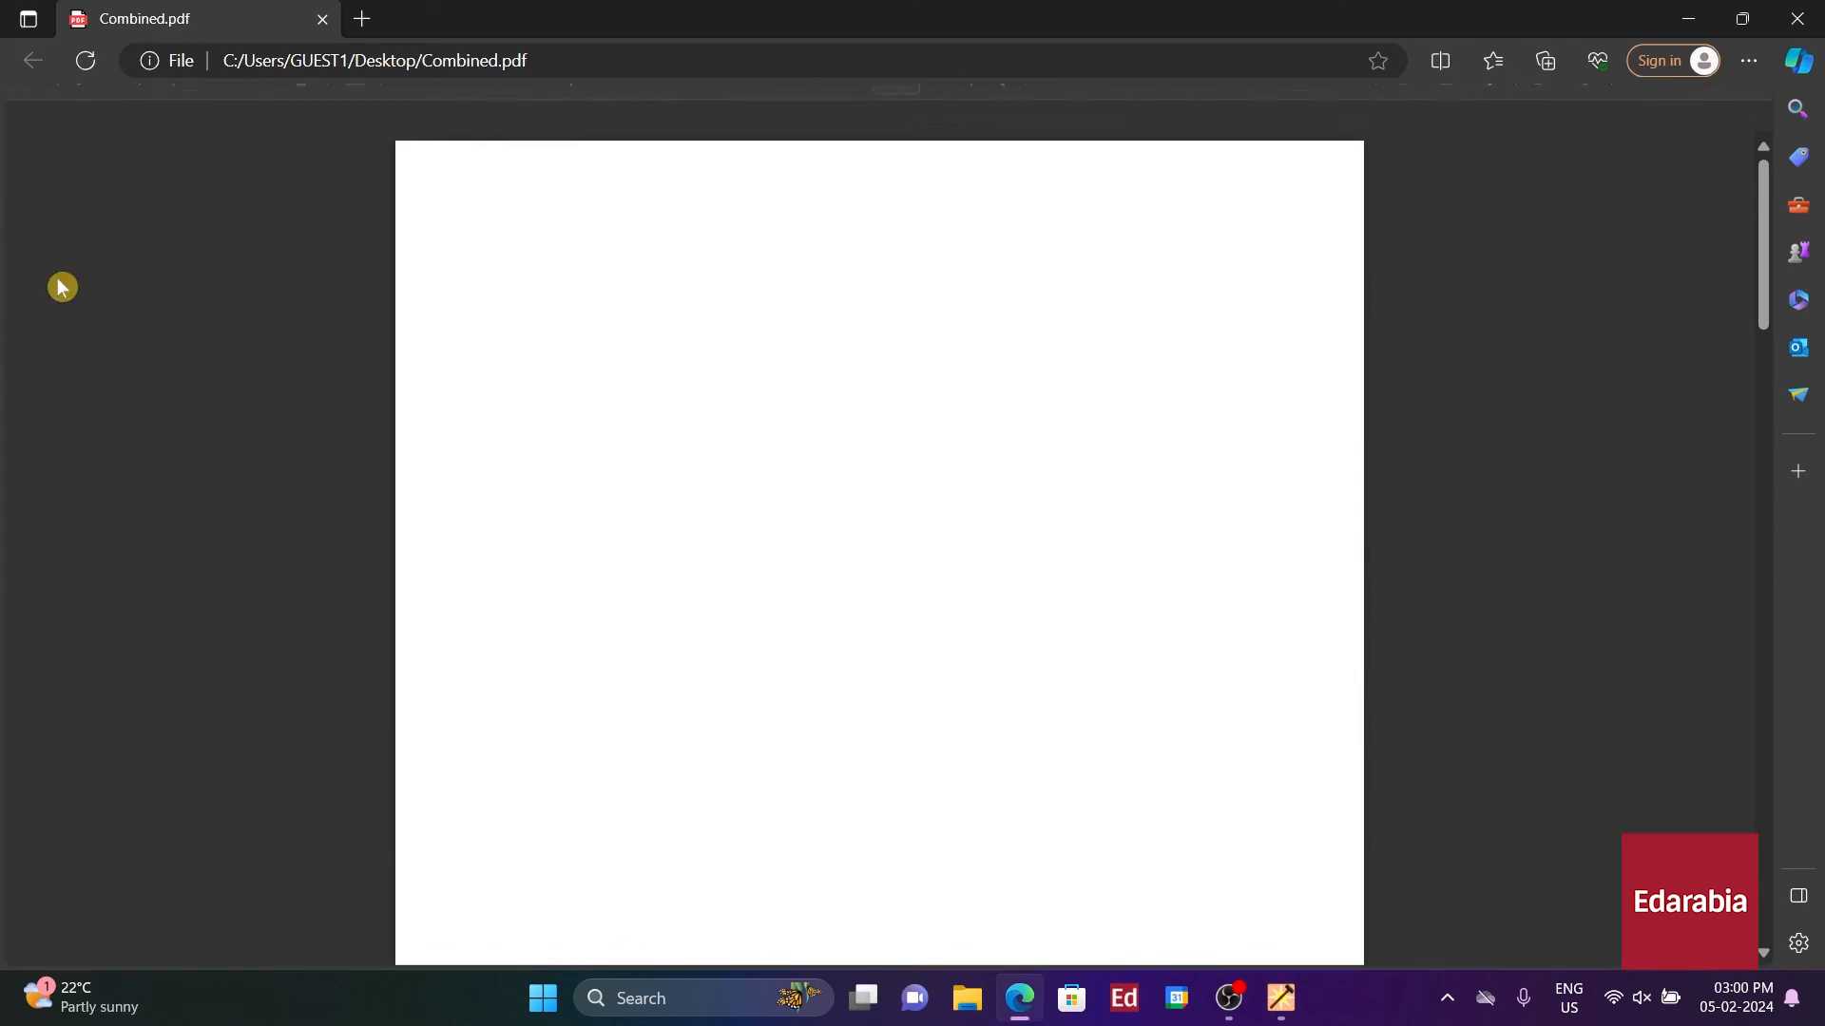
{"action": "scroll", "coordinate": [1062, 449], "scroll_direction": "down", "scroll_amount": 5}
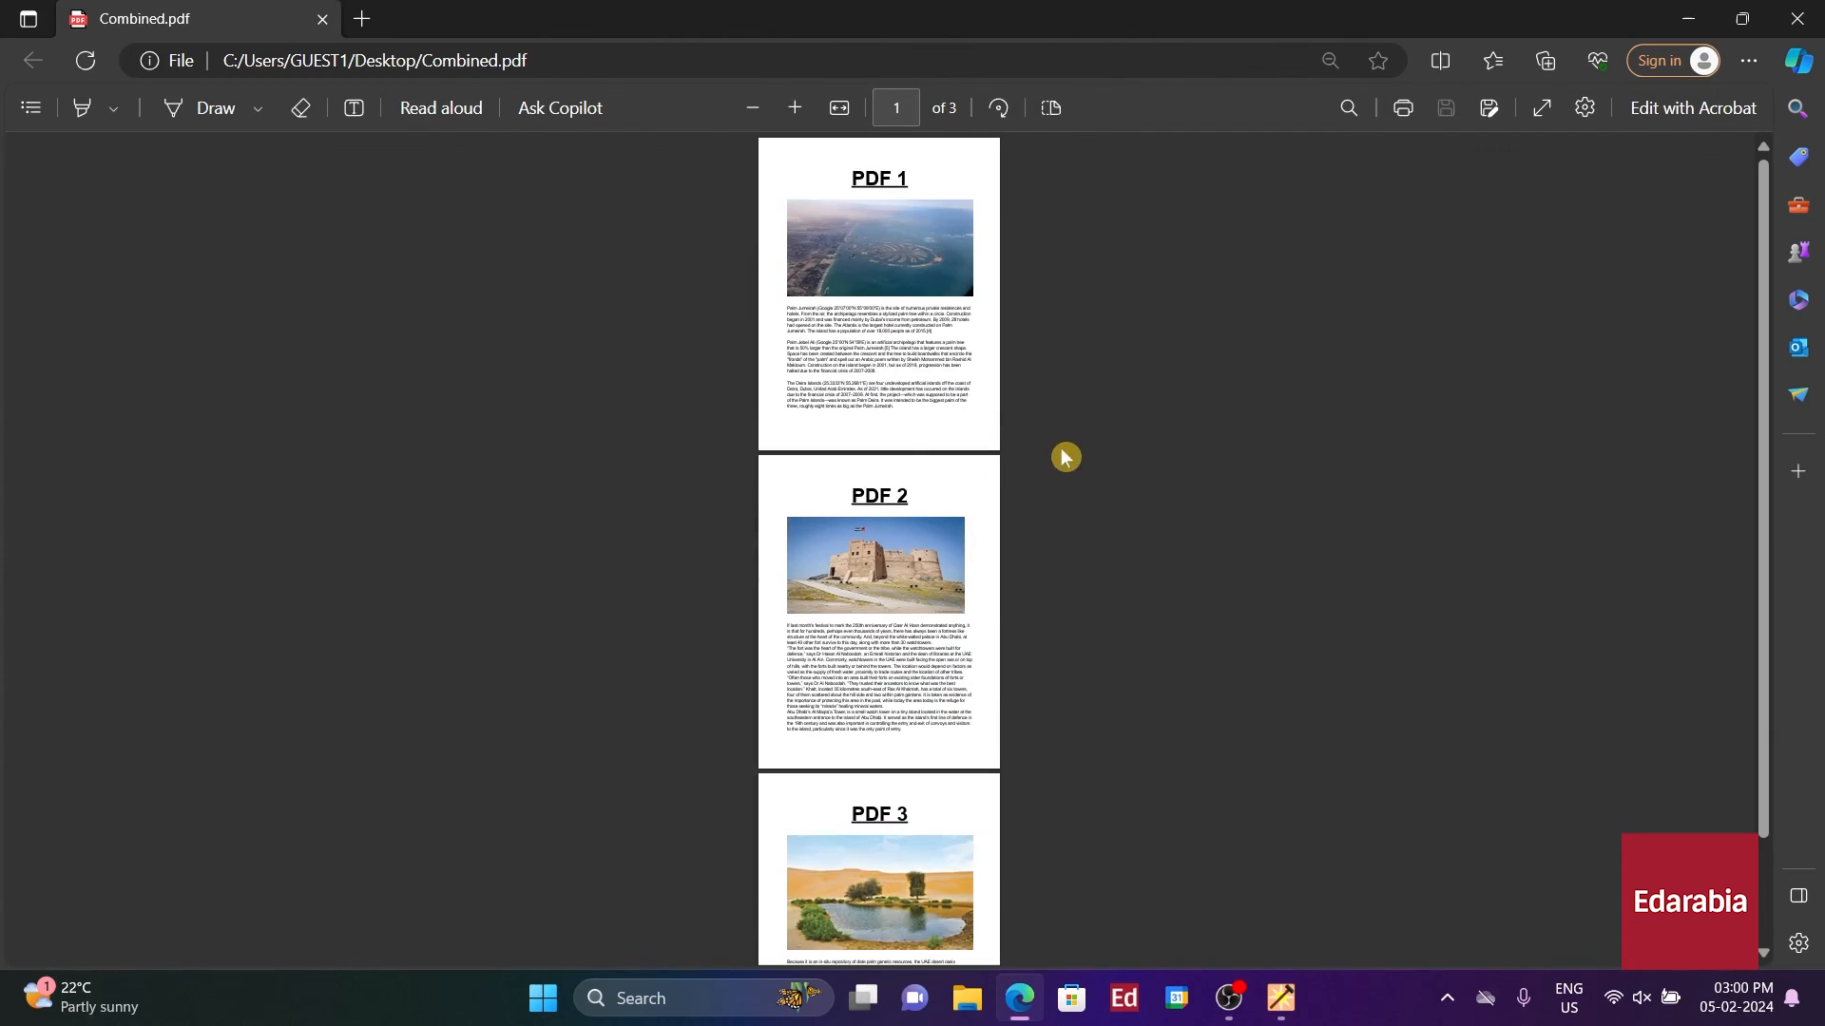
{"action": "scroll", "coordinate": [1017, 376], "scroll_direction": "down", "scroll_amount": 2}
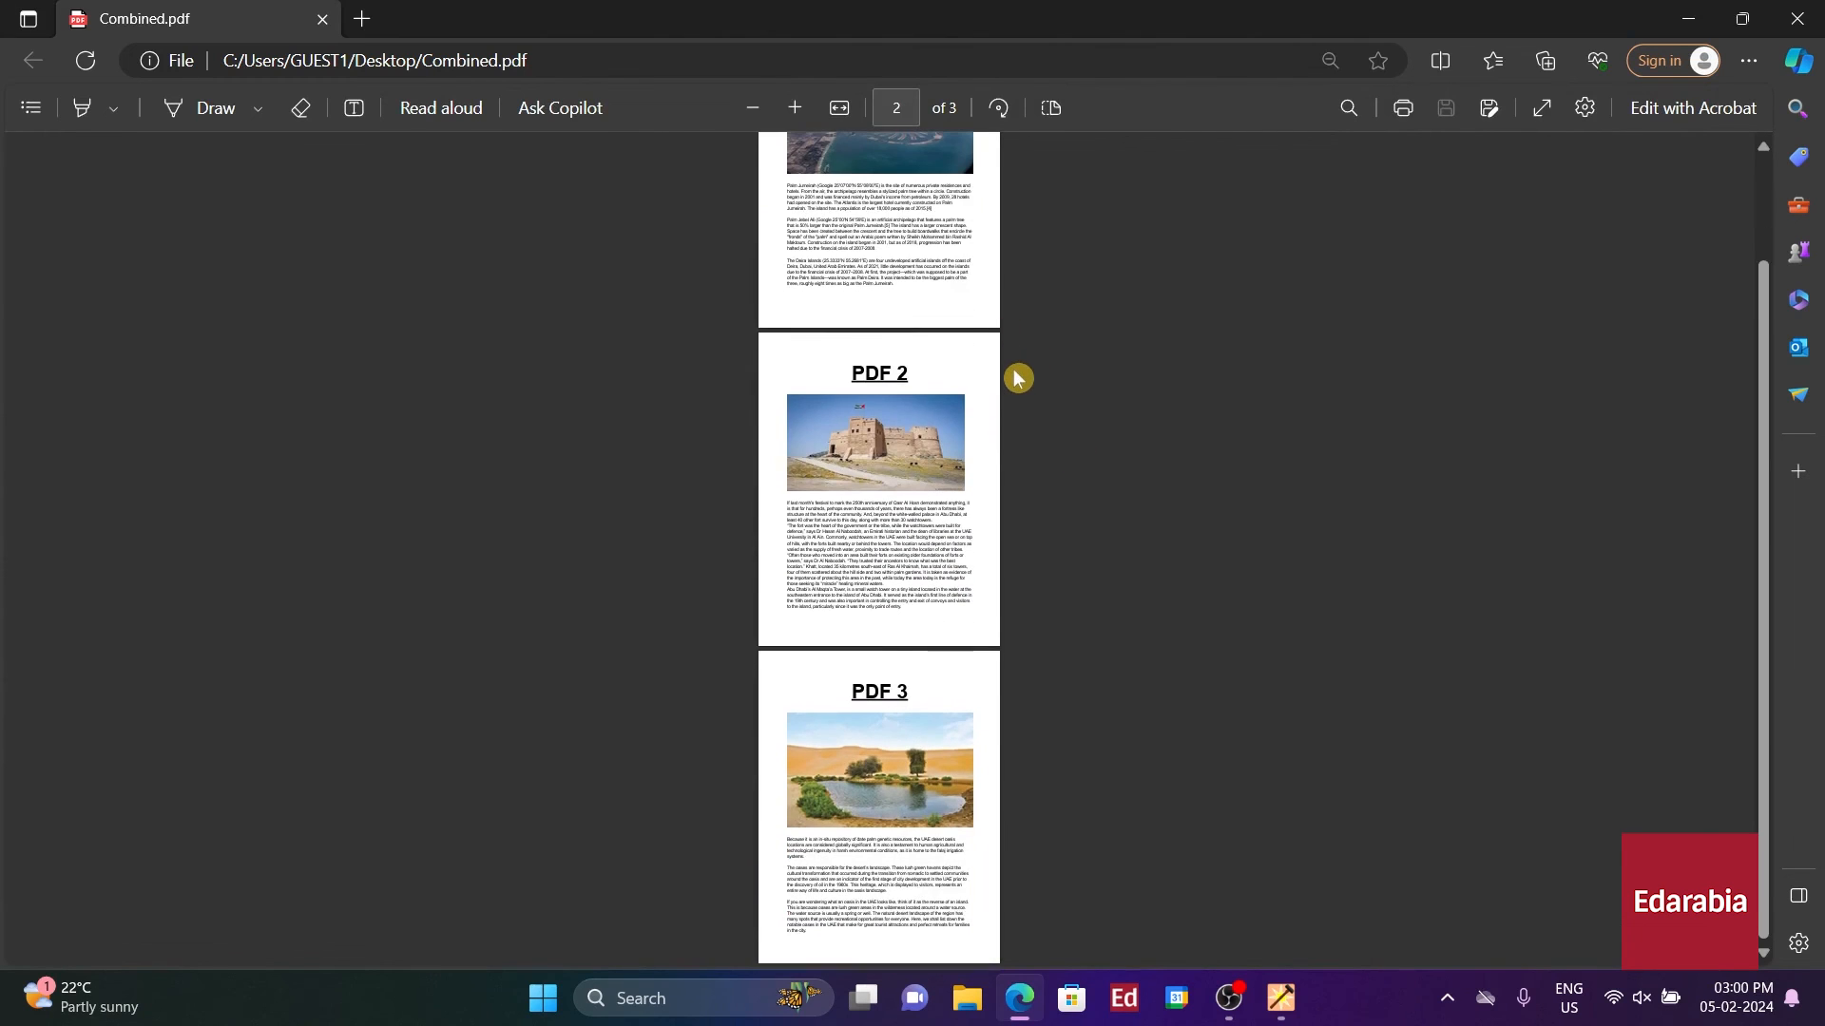
{"action": "scroll", "coordinate": [1017, 375], "scroll_direction": "up", "scroll_amount": 2}
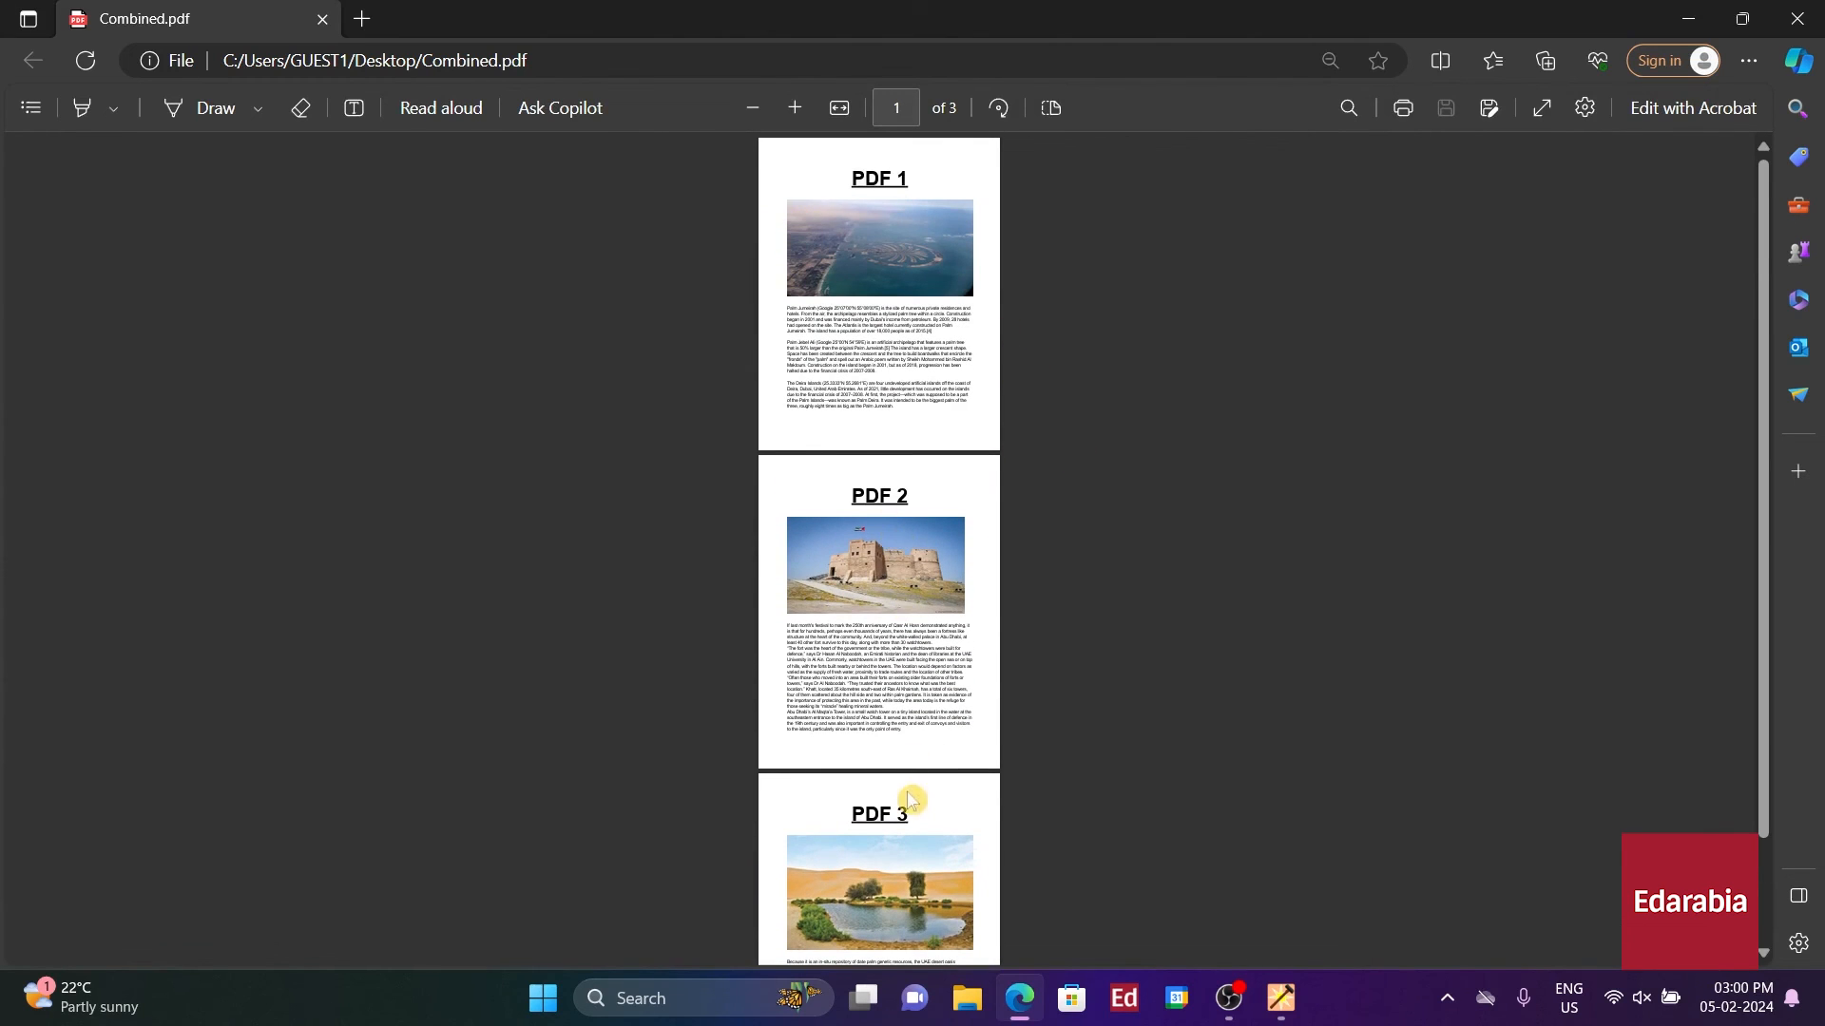
{"action": "scroll", "coordinate": [909, 801], "scroll_direction": "down", "scroll_amount": 1}
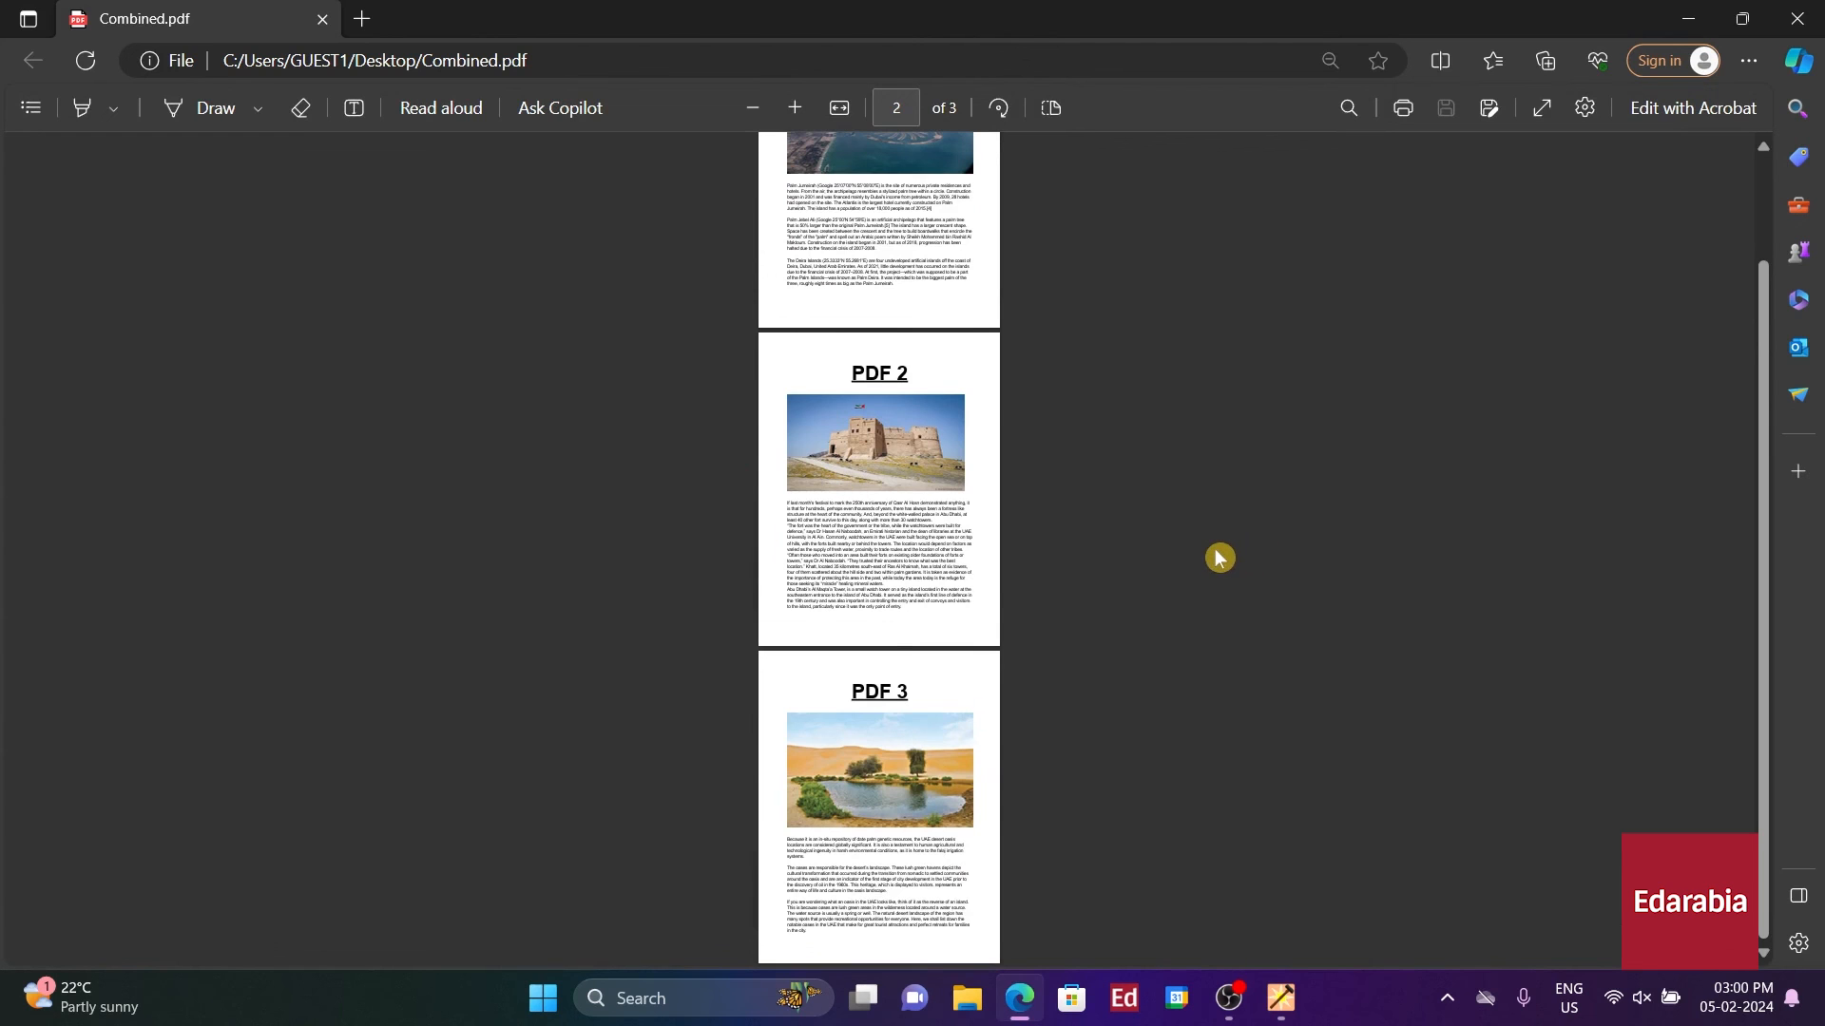
{"action": "scroll", "coordinate": [1214, 557], "scroll_direction": "up", "scroll_amount": 1}
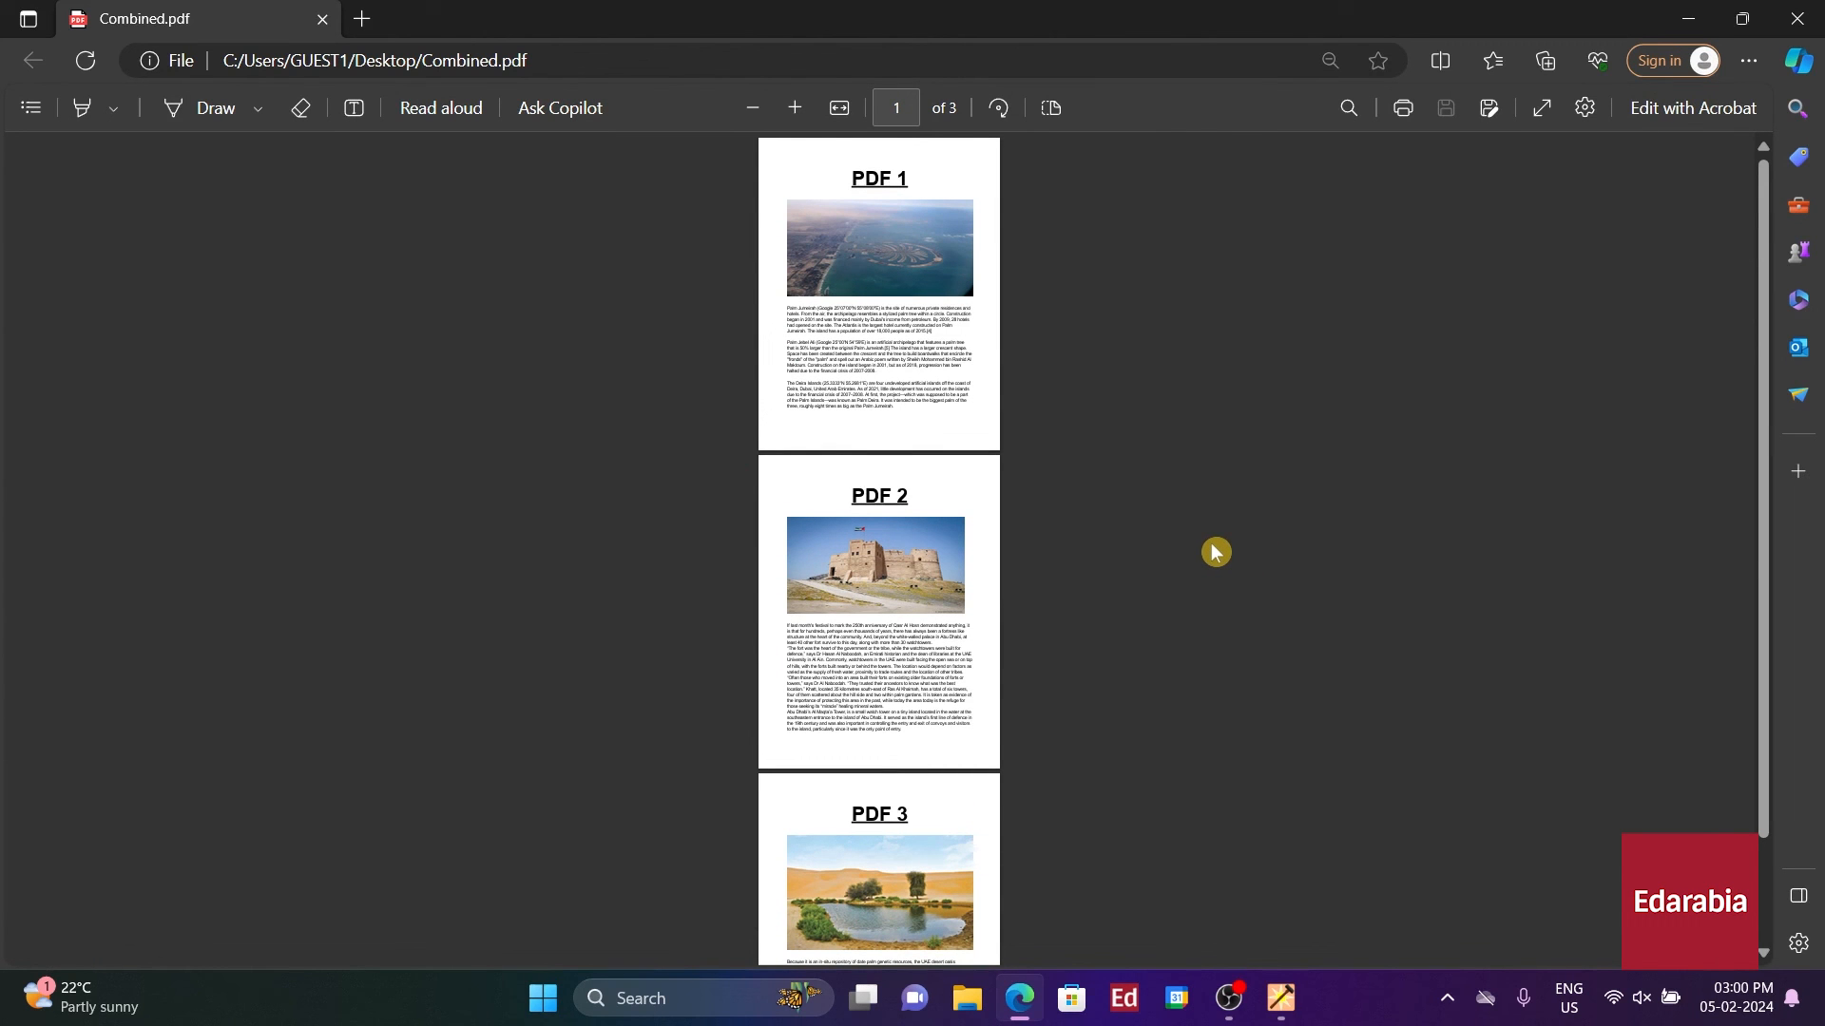